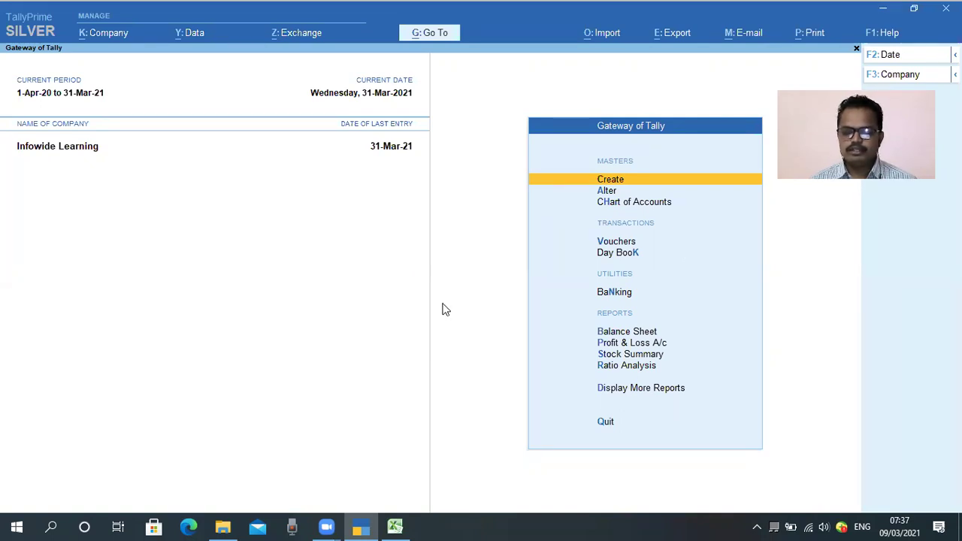
{"action": "left_click", "coordinate": [226, 422]}
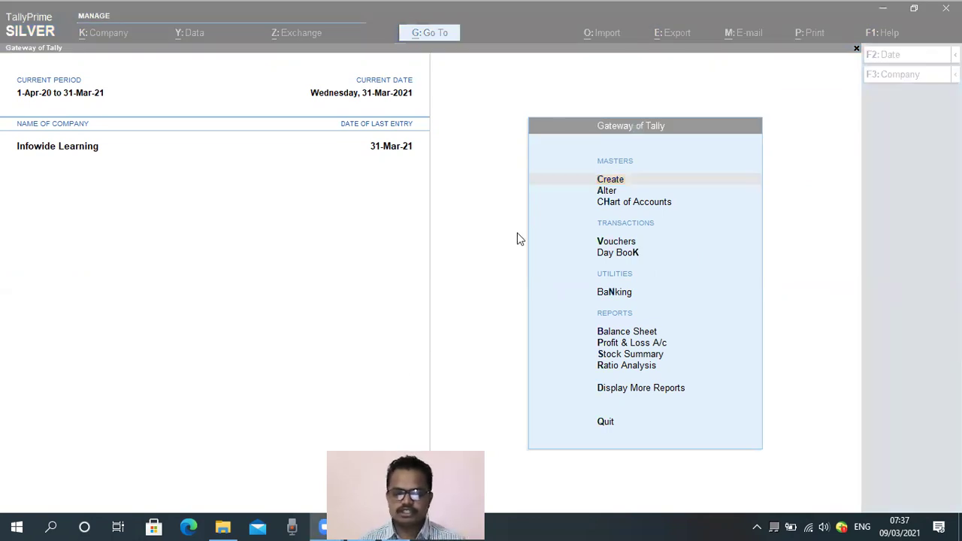
{"action": "left_click", "coordinate": [374, 205]}
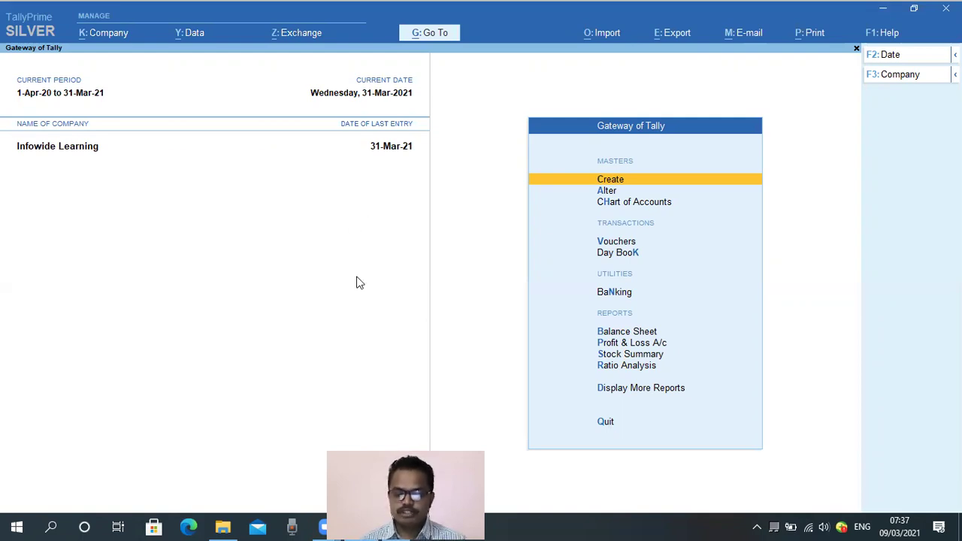
- Switch to the Salary Working workbook in Excel, showing the Salary Sheet
{"action": "mouse_move", "coordinate": [322, 527]}
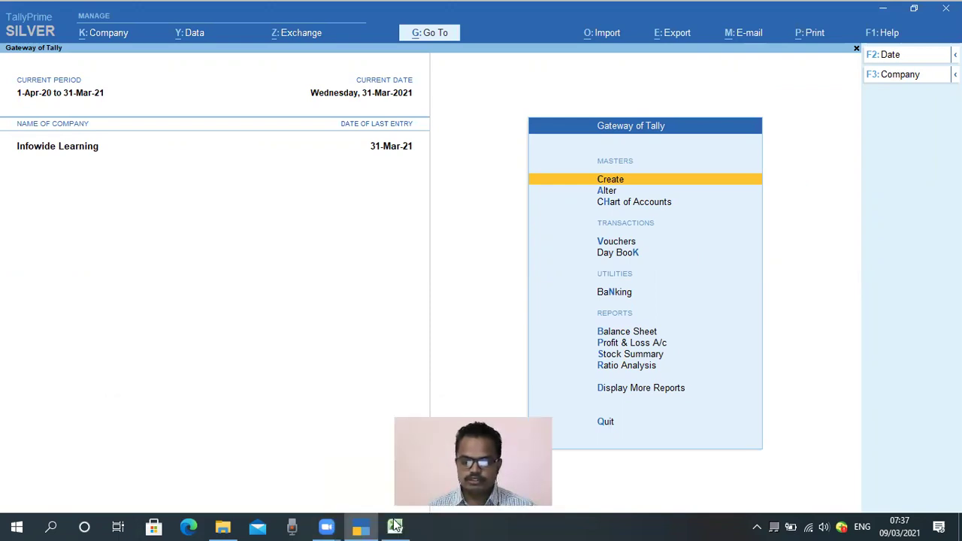
{"action": "mouse_move", "coordinate": [395, 526]}
{"action": "left_click", "coordinate": [353, 459]}
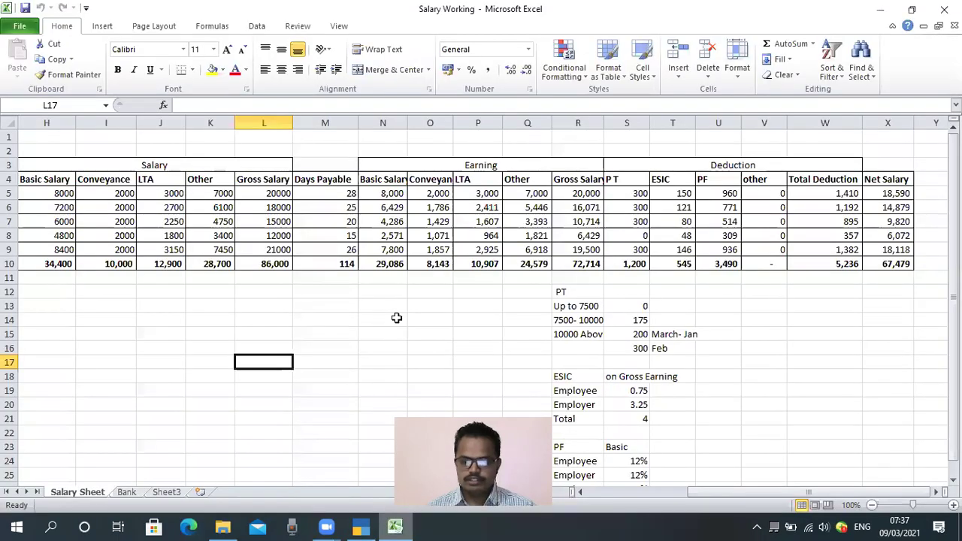
{"action": "left_click", "coordinate": [338, 312]}
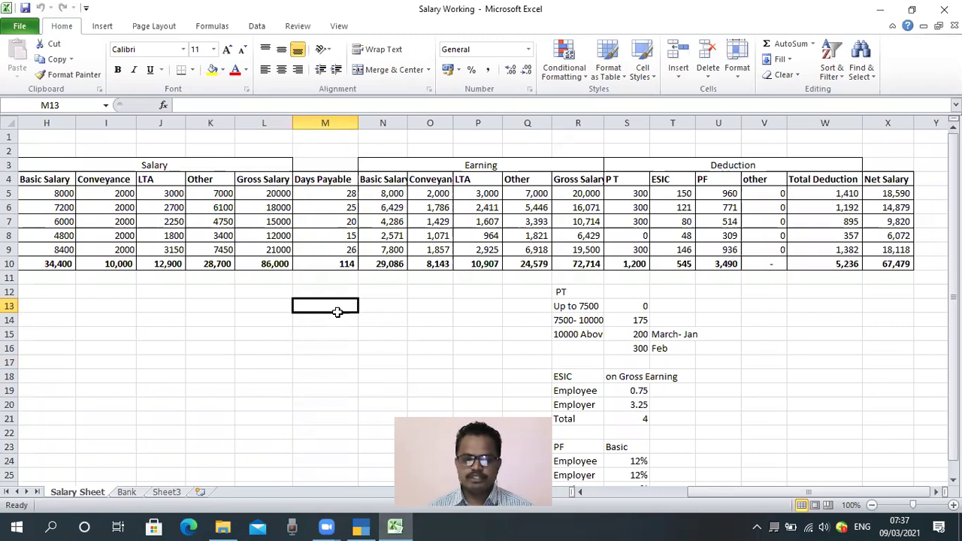
- Go to the start of the Total row beneath the employee information on the Salary Sheet
{"action": "key", "text": "Left"}
{"action": "key", "text": "Left"}
{"action": "key", "text": "Left"}
{"action": "key", "text": "Left"}
{"action": "key", "text": "Left"}
{"action": "key", "text": "Left"}
{"action": "key", "text": "Left"}
{"action": "key", "text": "Left"}
{"action": "key", "text": "Left"}
{"action": "key", "text": "Left"}
{"action": "key", "text": "Left"}
{"action": "key", "text": "Left"}
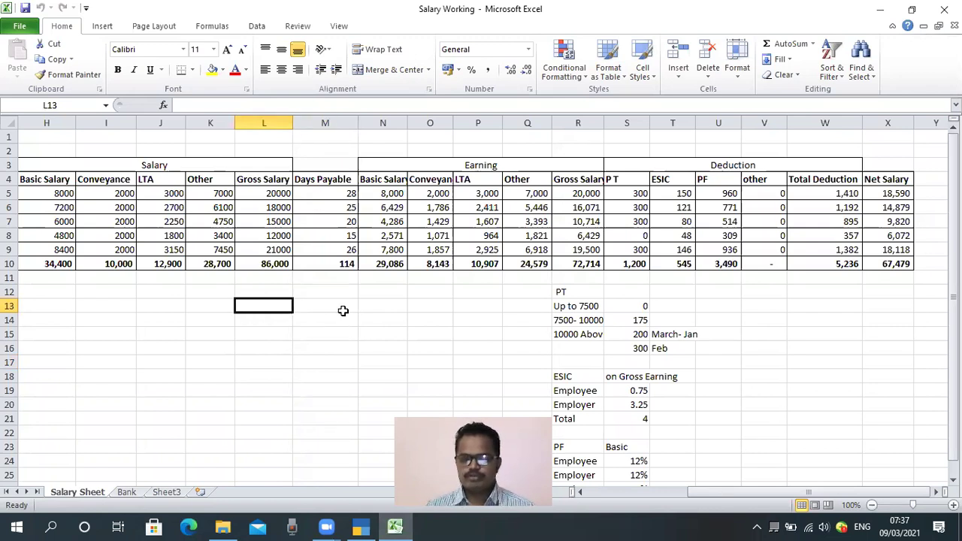
{"action": "key", "text": "Up"}
{"action": "key", "text": "Up"}
{"action": "key", "text": "Up"}
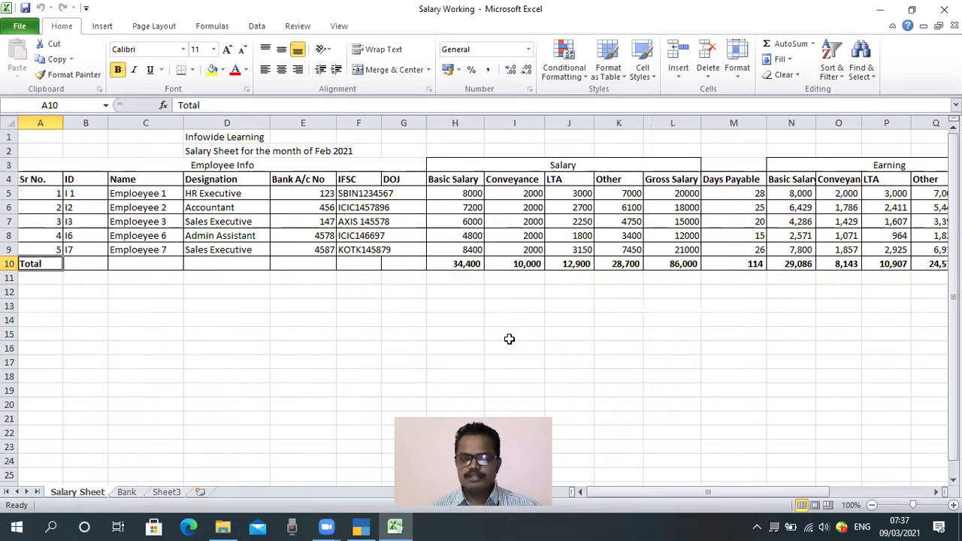
- Examine the Total row across the employee information, salary, earning and deduction columns up to Net Salary
{"action": "key", "text": "Right"}
{"action": "key", "text": "Right"}
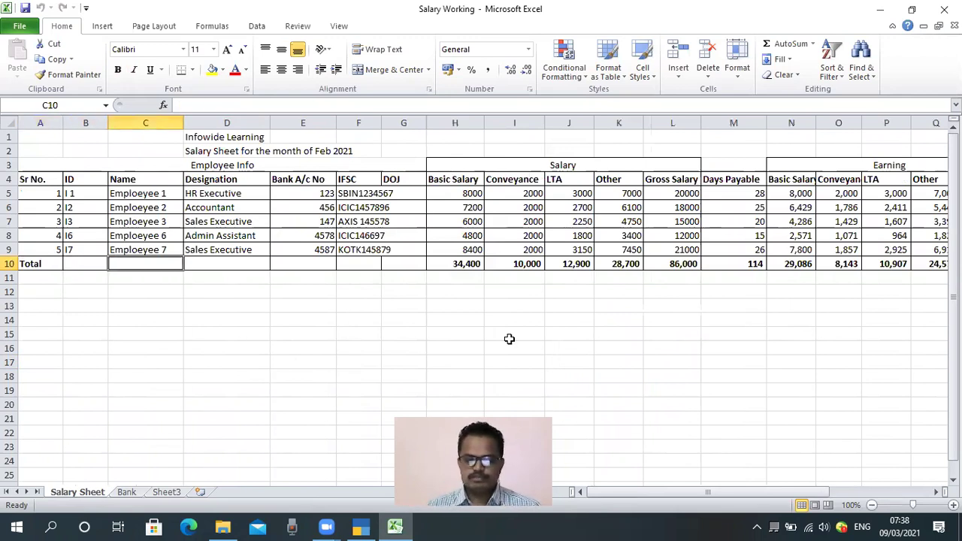
{"action": "key", "text": "Right"}
{"action": "key", "text": "Right"}
{"action": "key", "text": "Right"}
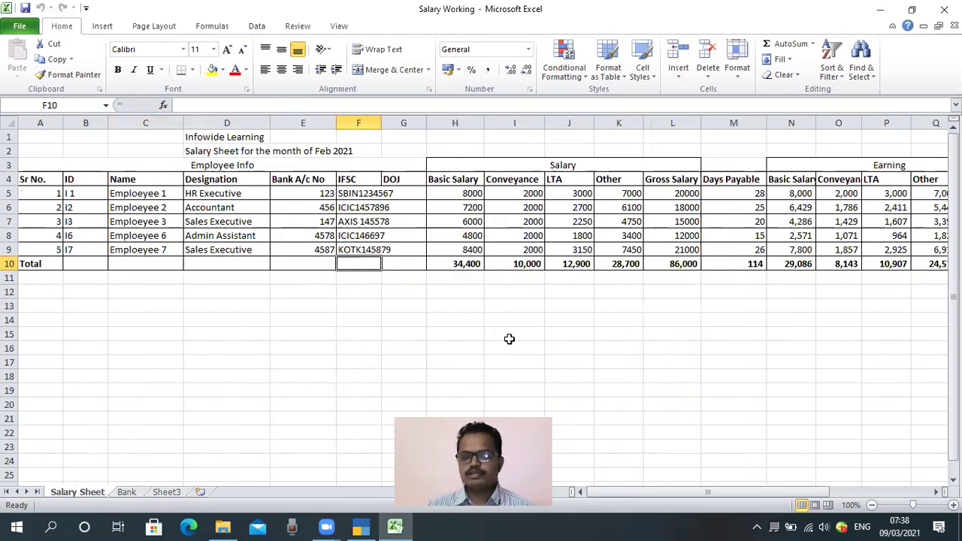
{"action": "key", "text": "Right"}
{"action": "key", "text": "Right"}
{"action": "key", "text": "Right"}
{"action": "key", "text": "Right"}
{"action": "key", "text": "Right"}
{"action": "key", "text": "Right"}
{"action": "key", "text": "Right"}
{"action": "key", "text": "Right"}
{"action": "key", "text": "Right"}
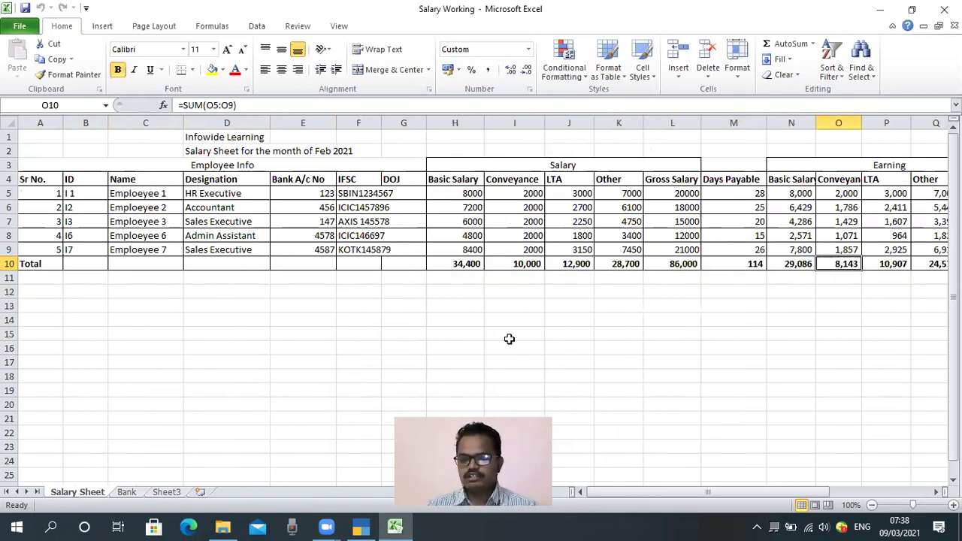
{"action": "key", "text": "Right"}
{"action": "key", "text": "Right"}
{"action": "key", "text": "Right"}
{"action": "key", "text": "Right"}
{"action": "key", "text": "Right"}
{"action": "key", "text": "Right"}
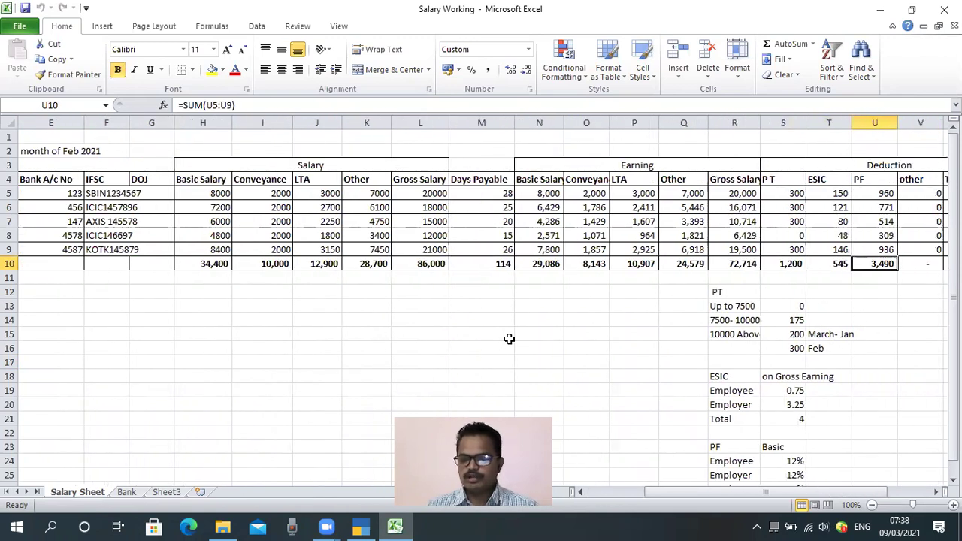
{"action": "key", "text": "Right"}
{"action": "key", "text": "Right"}
{"action": "key", "text": "Right"}
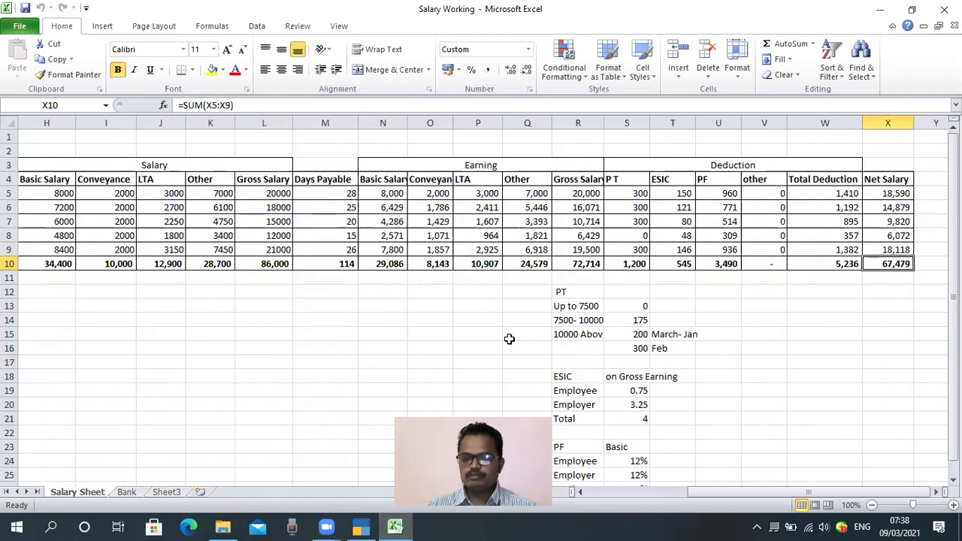
- Go back along the Total row from Net Salary through the deduction and earning totals towards the salary columns
{"action": "key", "text": "Left"}
{"action": "key", "text": "Left"}
{"action": "key", "text": "Left"}
{"action": "key", "text": "Left"}
{"action": "key", "text": "Left"}
{"action": "key", "text": "Left"}
{"action": "key", "text": "Left"}
{"action": "key", "text": "Left"}
{"action": "key", "text": "Left"}
{"action": "key", "text": "Left"}
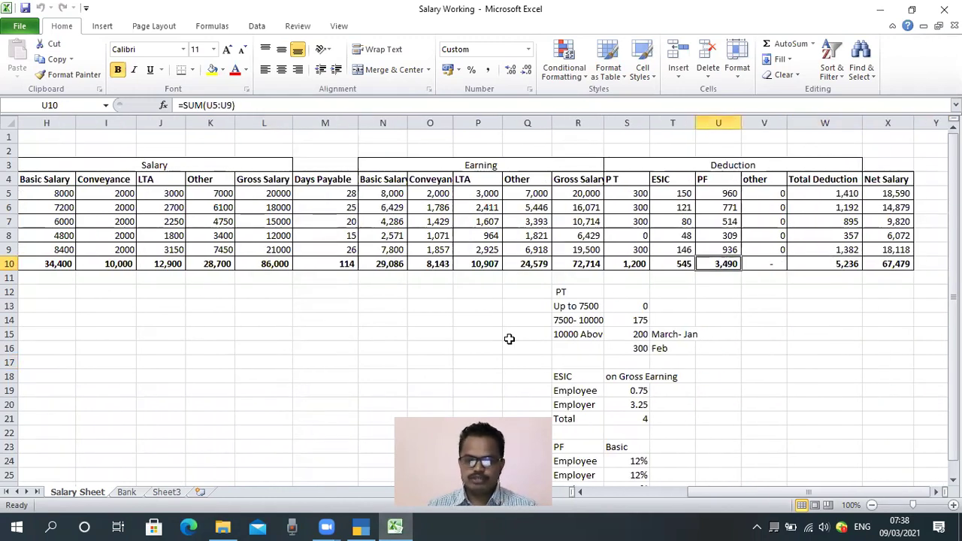
{"action": "key", "text": "Left"}
{"action": "key", "text": "Left"}
{"action": "key", "text": "Left"}
{"action": "key", "text": "Left"}
{"action": "key", "text": "Left"}
{"action": "key", "text": "Left"}
{"action": "key", "text": "Left"}
{"action": "key", "text": "Left"}
{"action": "key", "text": "Left"}
{"action": "key", "text": "Left"}
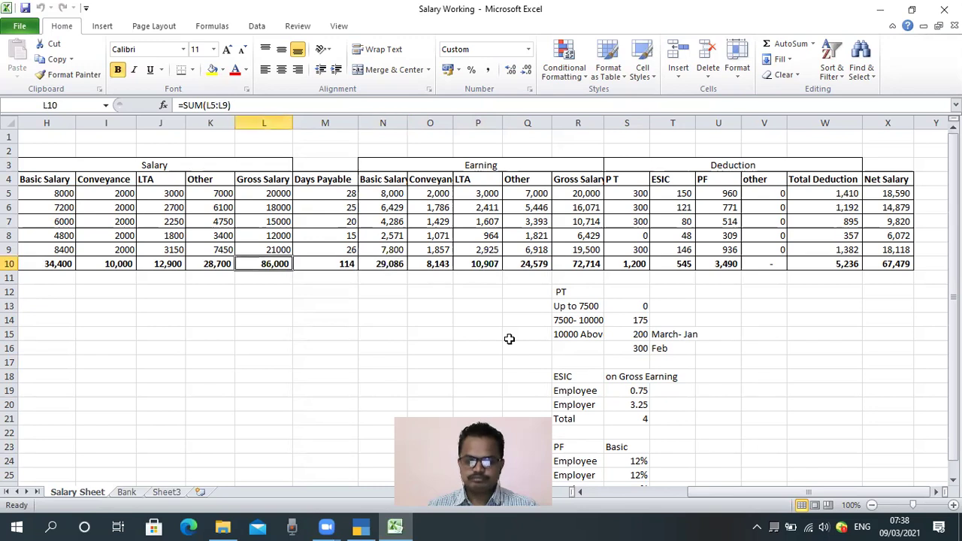
{"action": "key", "text": "Left"}
{"action": "key", "text": "Left"}
{"action": "key", "text": "Left"}
- Review the first employee's information, including ID, name, designation, bank account and IFSC columns
{"action": "key", "text": "Up"}
{"action": "key", "text": "Up"}
{"action": "key", "text": "Up"}
{"action": "key", "text": "Up"}
{"action": "key", "text": "Up"}
{"action": "key", "text": "Right"}
{"action": "key", "text": "Right"}
{"action": "key", "text": "Right"}
{"action": "key", "text": "Right"}
{"action": "key", "text": "Right"}
{"action": "key", "text": "Left"}
{"action": "key", "text": "Left"}
{"action": "key", "text": "Left"}
{"action": "key", "text": "Left"}
{"action": "key", "text": "Right"}
{"action": "key", "text": "Right"}
{"action": "key", "text": "Right"}
{"action": "key", "text": "Right"}
{"action": "key", "text": "Right"}
{"action": "key", "text": "Right"}
{"action": "key", "text": "Right"}
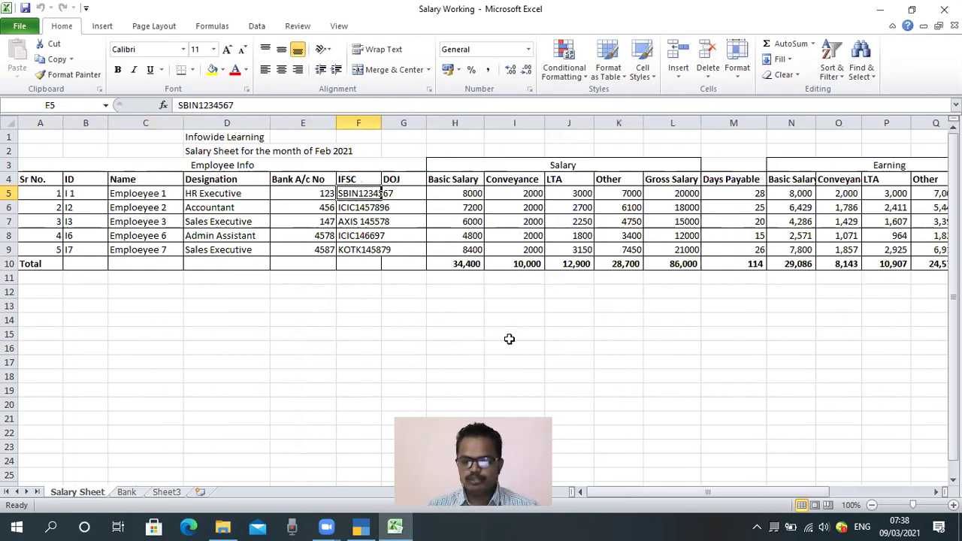
- Review the headings of the Salary and Earning columns, ending on the Days Payable heading
{"action": "key", "text": "Up"}
{"action": "key", "text": "Right"}
{"action": "key", "text": "Right"}
{"action": "key", "text": "Right"}
{"action": "key", "text": "Right"}
{"action": "key", "text": "Right"}
{"action": "key", "text": "Right"}
{"action": "key", "text": "Right"}
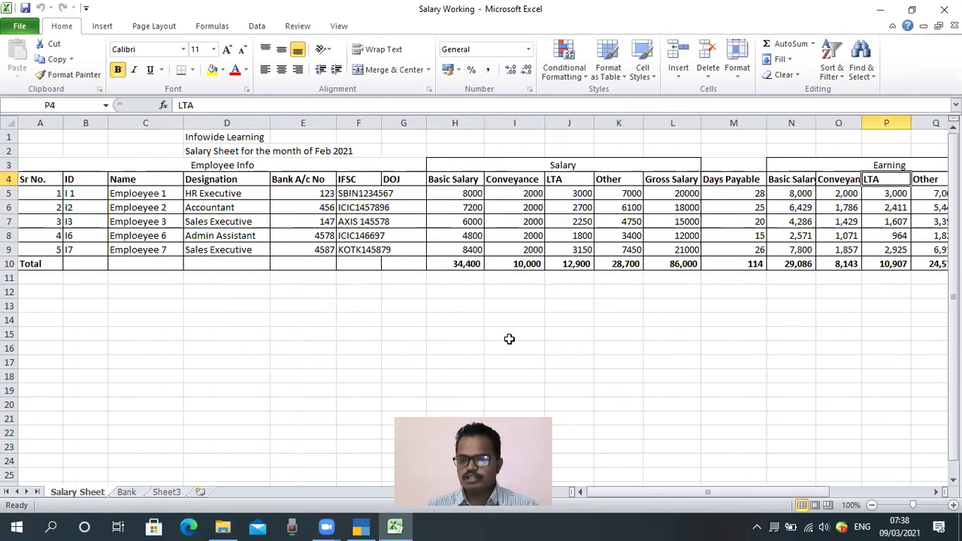
{"action": "key", "text": "Right"}
{"action": "key", "text": "Right"}
{"action": "key", "text": "Left"}
{"action": "key", "text": "Left"}
{"action": "key", "text": "Left"}
{"action": "key", "text": "Left"}
{"action": "key", "text": "Left"}
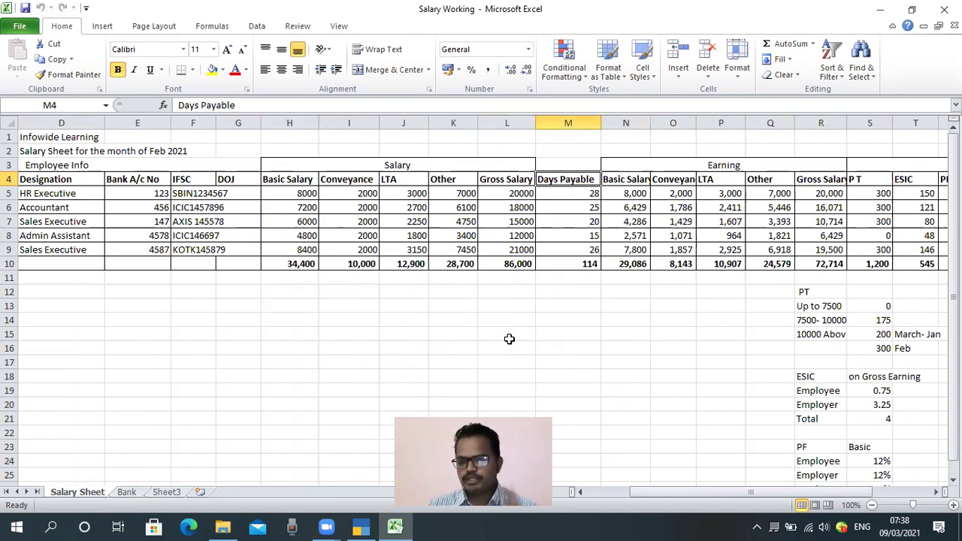
- Review the employees' Days Payable values down to the Total row
{"action": "key", "text": "Down"}
{"action": "key", "text": "Down"}
{"action": "key", "text": "Down"}
{"action": "key", "text": "Down"}
{"action": "key", "text": "Down"}
{"action": "key", "text": "Down"}
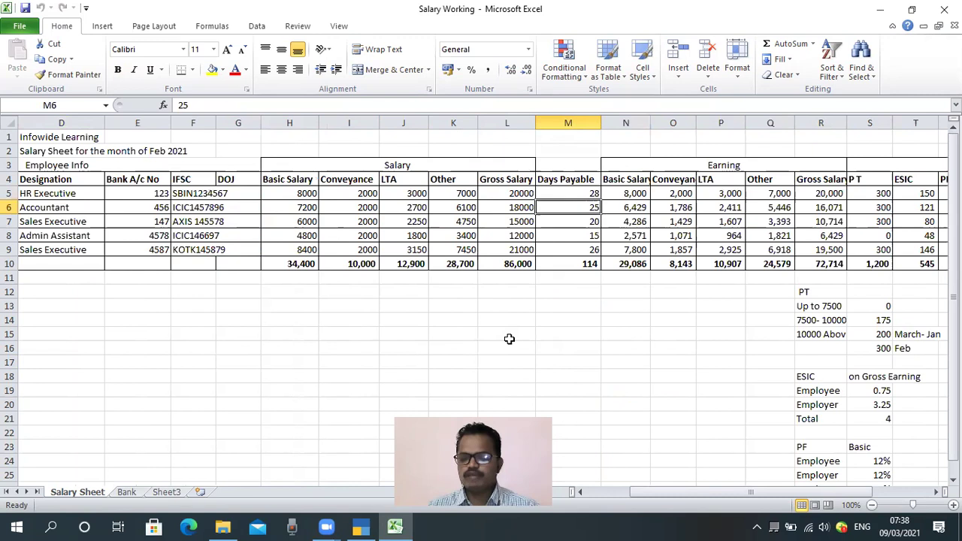
{"action": "key", "text": "Right"}
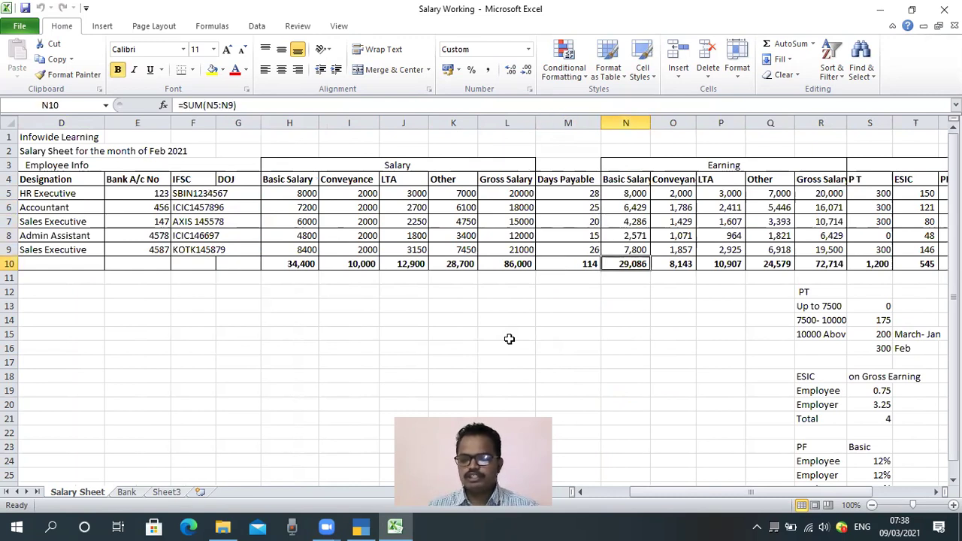
- Examine the earning totals and the Gross Salary values in the Earning section
{"action": "key", "text": "Up"}
{"action": "key", "text": "Up"}
{"action": "key", "text": "Down"}
{"action": "key", "text": "Down"}
{"action": "key", "text": "Right"}
{"action": "key", "text": "Right"}
{"action": "key", "text": "Right"}
{"action": "key", "text": "Right"}
{"action": "key", "text": "Right"}
{"action": "key", "text": "Right"}
{"action": "key", "text": "Right"}
{"action": "key", "text": "Right"}
{"action": "key", "text": "Right"}
{"action": "key", "text": "Left"}
{"action": "key", "text": "Left"}
{"action": "key", "text": "Left"}
{"action": "key", "text": "Left"}
{"action": "key", "text": "Left"}
{"action": "key", "text": "Up"}
{"action": "key", "text": "Up"}
{"action": "key", "text": "Up"}
{"action": "key", "text": "Up"}
{"action": "key", "text": "Up"}
{"action": "key", "text": "Up"}
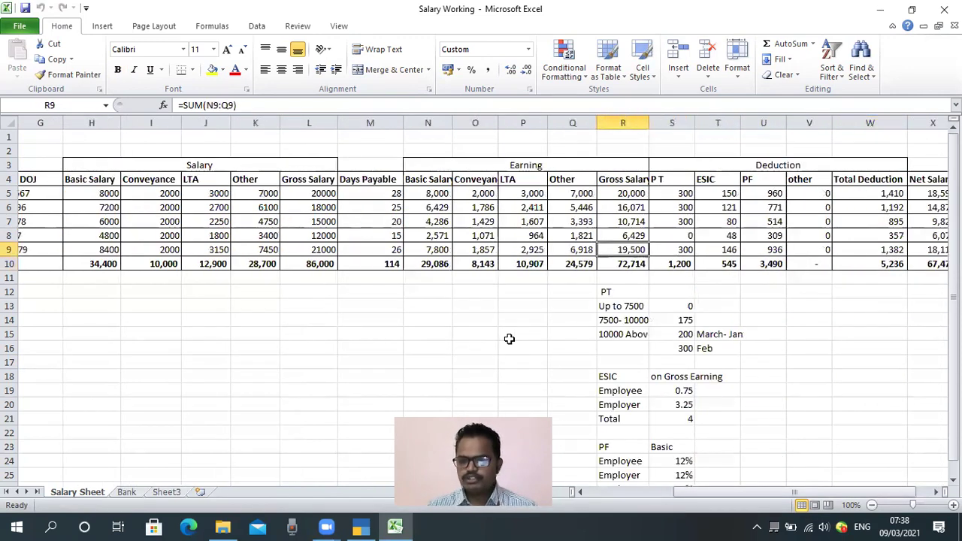
- Check the earned gross salary of each employee and follow the Total row through the deductions to Net Salary
{"action": "key", "text": "Down"}
{"action": "key", "text": "Down"}
{"action": "key", "text": "Down"}
{"action": "key", "text": "Up"}
{"action": "key", "text": "Up"}
{"action": "key", "text": "Up"}
{"action": "key", "text": "Down"}
{"action": "key", "text": "Down"}
{"action": "key", "text": "Down"}
{"action": "key", "text": "Down"}
{"action": "key", "text": "Down"}
{"action": "key", "text": "Down"}
{"action": "key", "text": "Right"}
{"action": "key", "text": "Right"}
{"action": "key", "text": "Right"}
{"action": "key", "text": "Right"}
{"action": "key", "text": "Right"}
{"action": "key", "text": "Right"}
{"action": "key", "text": "Right"}
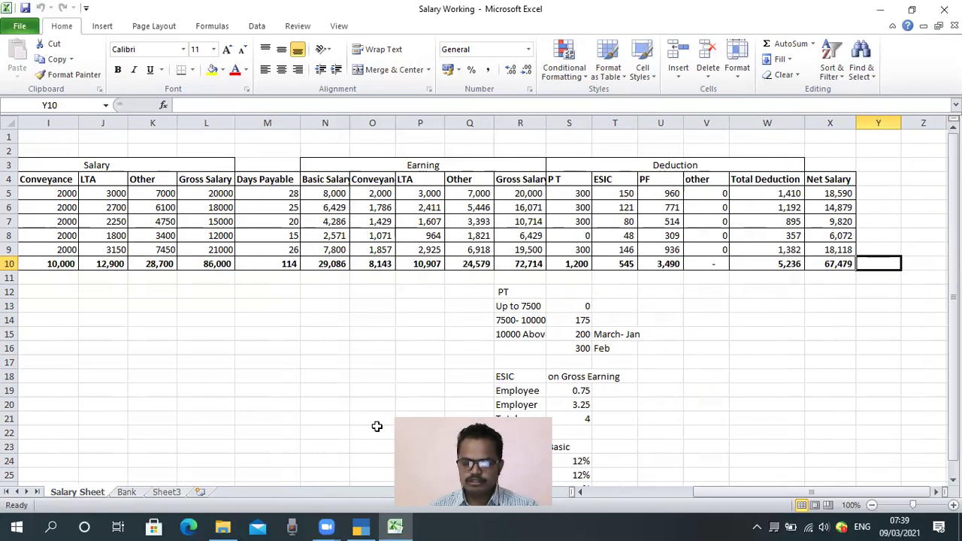
- Outline the Deduction headings from P T to Total Deduction with a red annotation rectangle, and remove it
{"action": "left_click", "coordinate": [552, 165]}
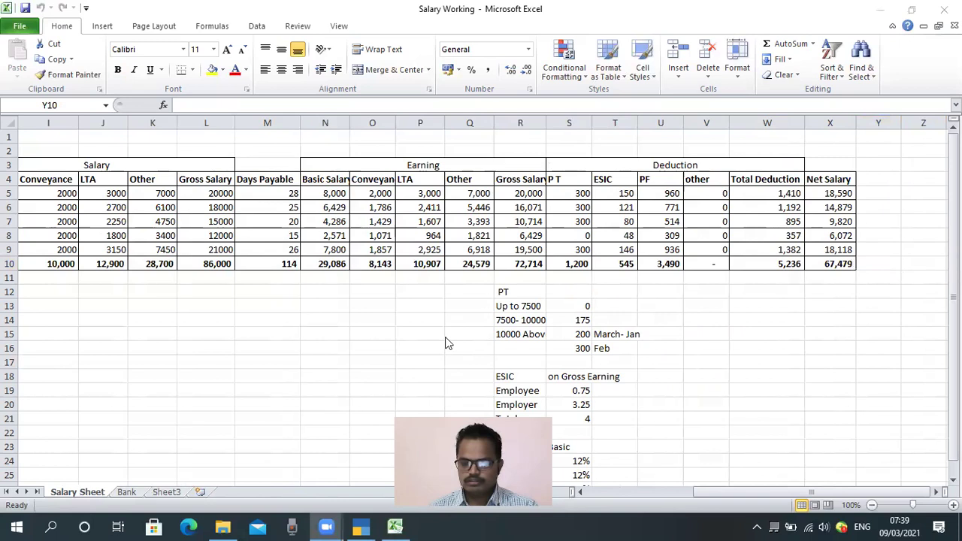
{"action": "mouse_move", "coordinate": [546, 161]}
{"action": "left_mouse_down"}
{"action": "mouse_move", "coordinate": [649, 197]}
{"action": "mouse_move", "coordinate": [804, 186]}
{"action": "left_mouse_up"}
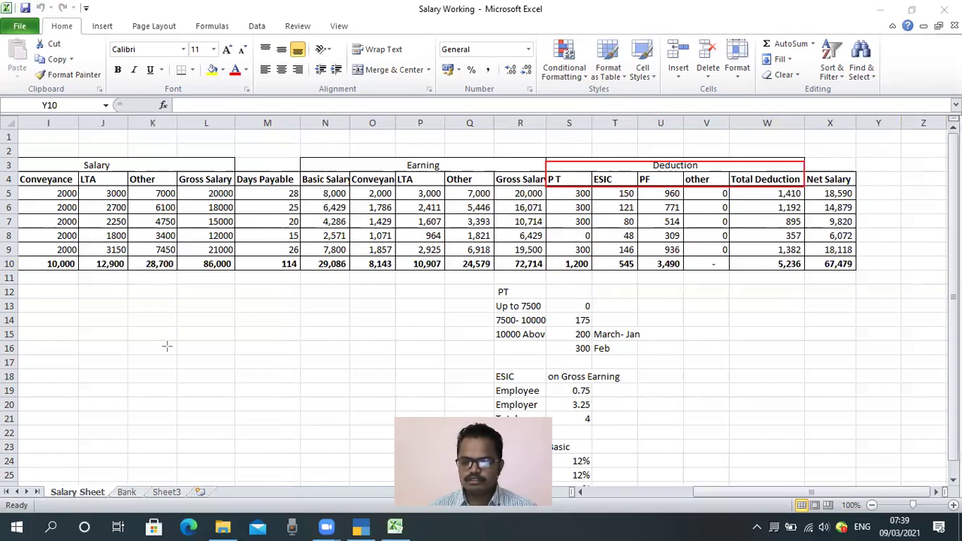
{"action": "key", "text": "ctrl+z"}
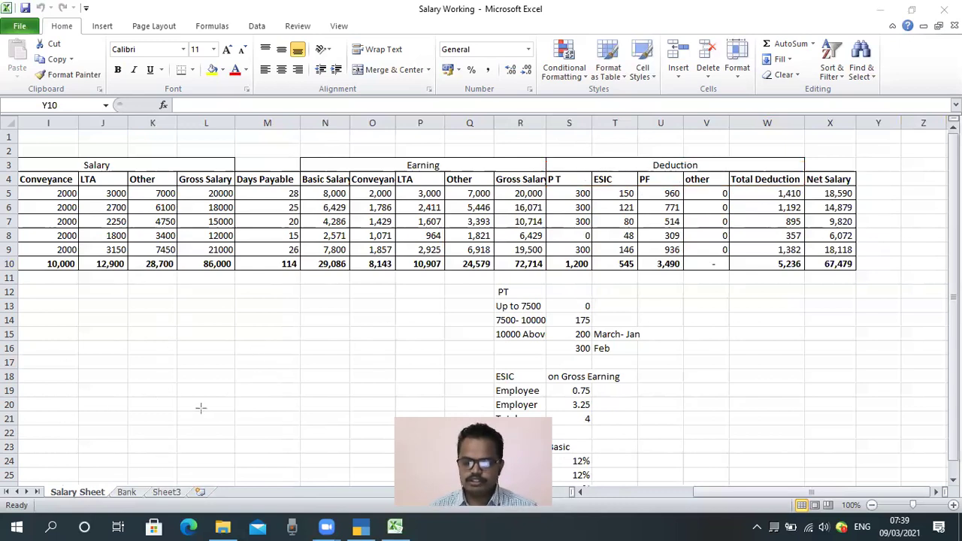
{"action": "left_click", "coordinate": [291, 310]}
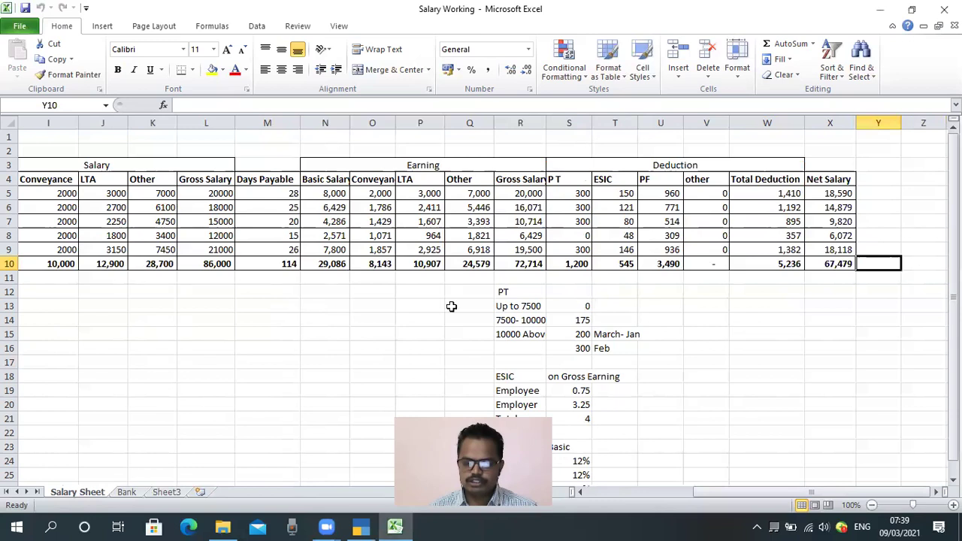
{"action": "left_click", "coordinate": [700, 304]}
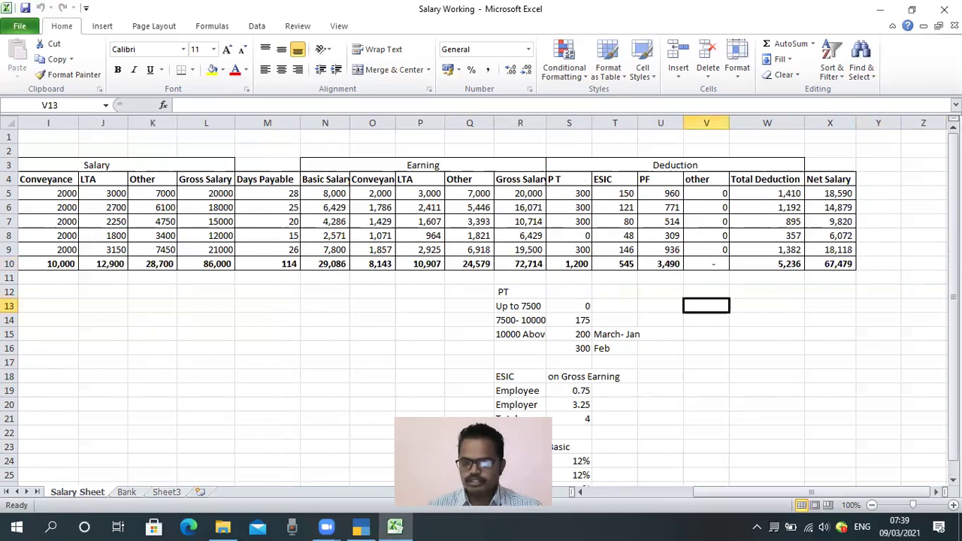
- Go to the Net Salary total in the Total row and outline it with an annotation rectangle
{"action": "key", "text": "Up"}
{"action": "key", "text": "Up"}
{"action": "key", "text": "Right"}
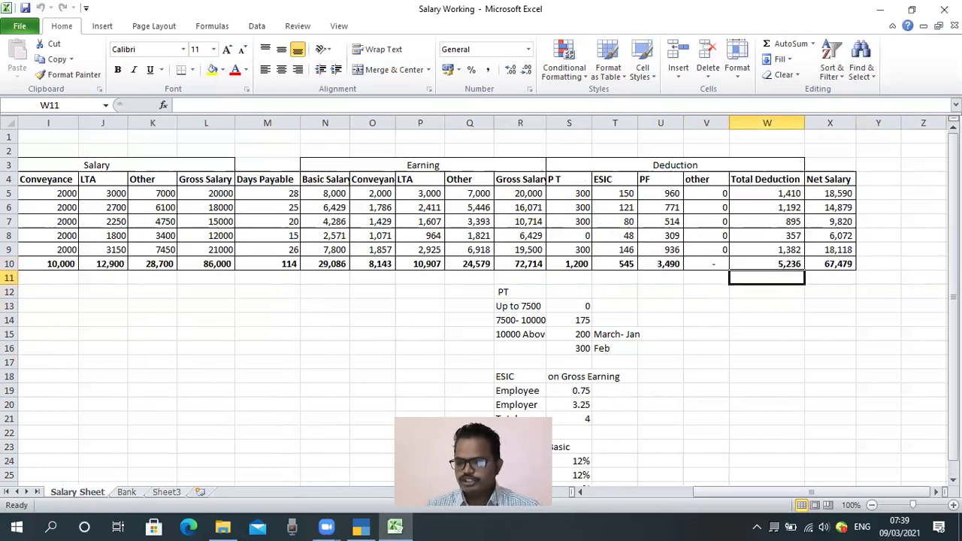
{"action": "key", "text": "Right"}
{"action": "key", "text": "Up"}
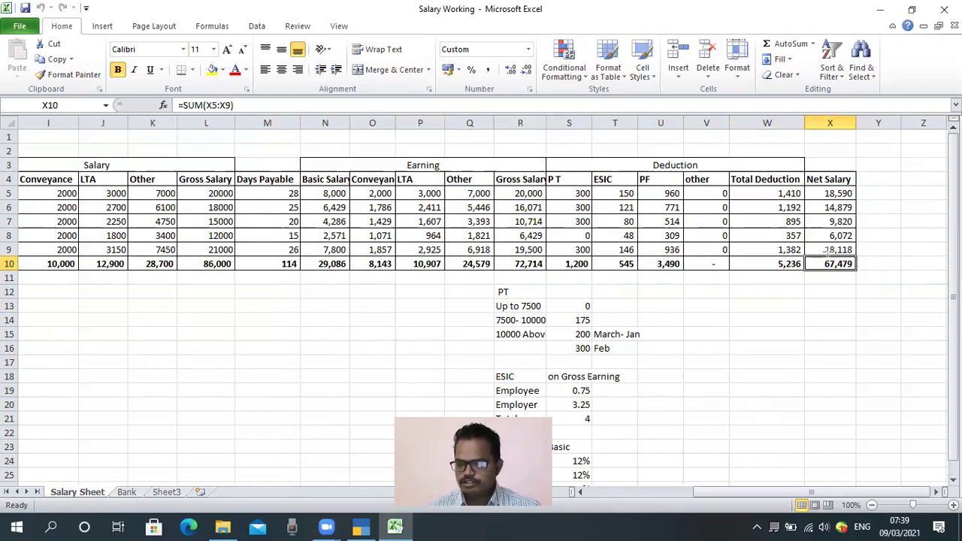
{"action": "left_click_drag", "start_coordinate": [806, 254], "coordinate": [868, 277]}
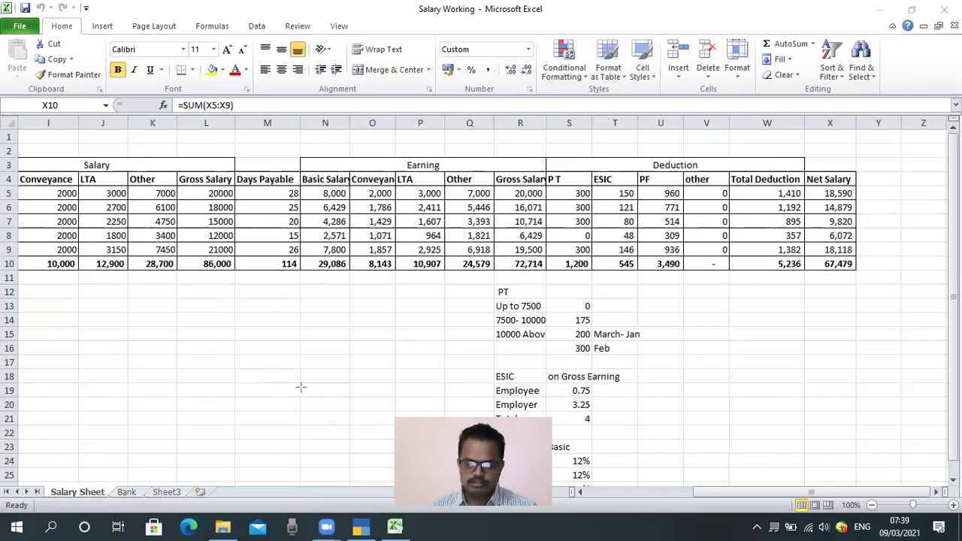
- Review the Bank sheet's payment methods and the employees' bank account numbers and IFSC codes
{"action": "left_click", "coordinate": [127, 492]}
{"action": "left_click", "coordinate": [156, 415]}
{"action": "scroll", "coordinate": [157, 415], "scroll_direction": "up", "scroll_amount": 2}
{"action": "scroll", "coordinate": [156, 415], "scroll_direction": "down", "scroll_amount": 1}
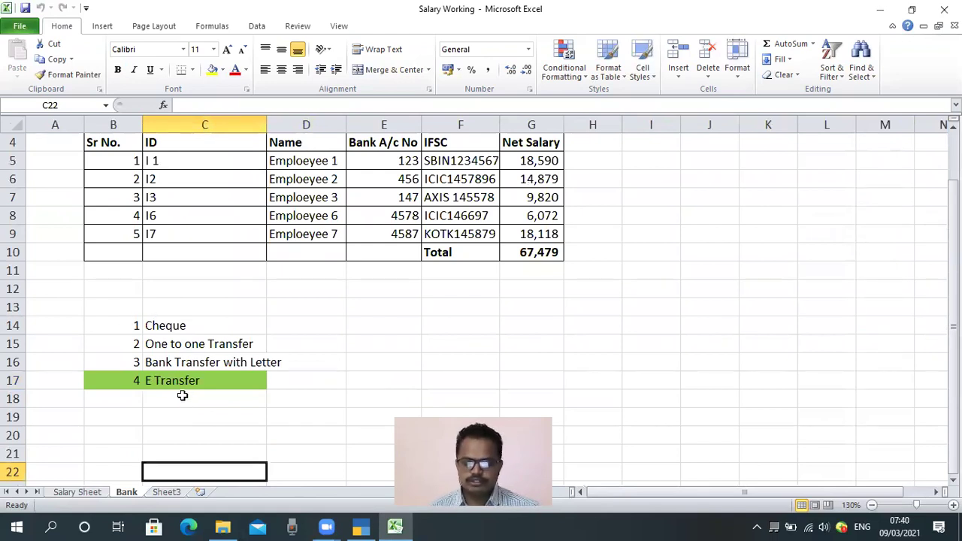
{"action": "scroll", "coordinate": [209, 380], "scroll_direction": "up", "scroll_amount": 1}
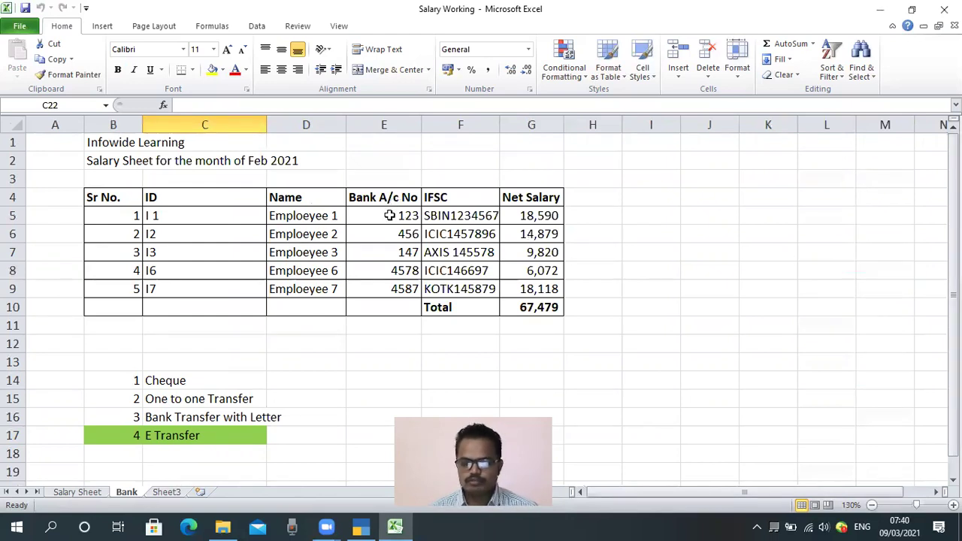
{"action": "left_click_drag", "start_coordinate": [385, 224], "coordinate": [381, 289]}
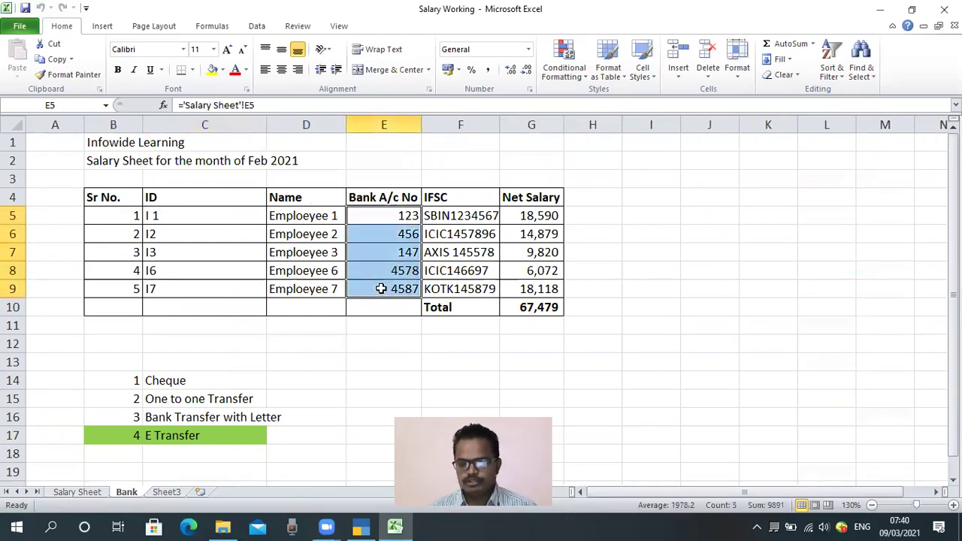
{"action": "left_click_drag", "start_coordinate": [455, 219], "coordinate": [465, 297]}
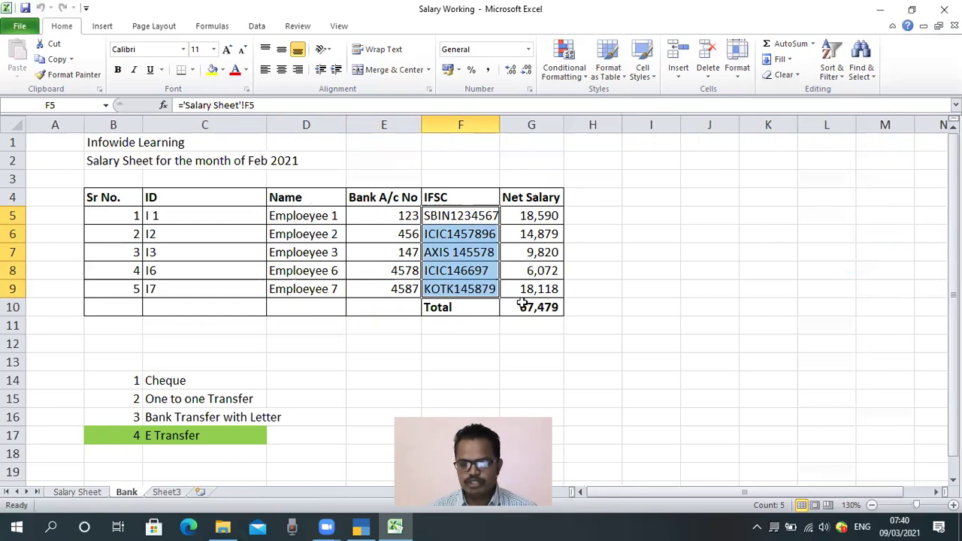
- Compare the Net Salary total on the Salary Sheet with the Bank sheet, and return to the Salary Sheet
{"action": "left_click", "coordinate": [85, 493]}
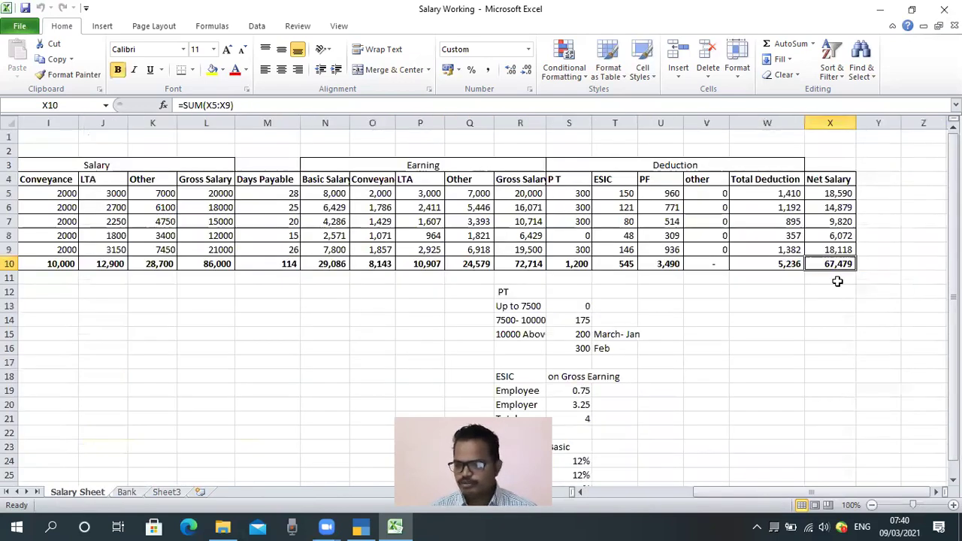
{"action": "left_click", "coordinate": [127, 494]}
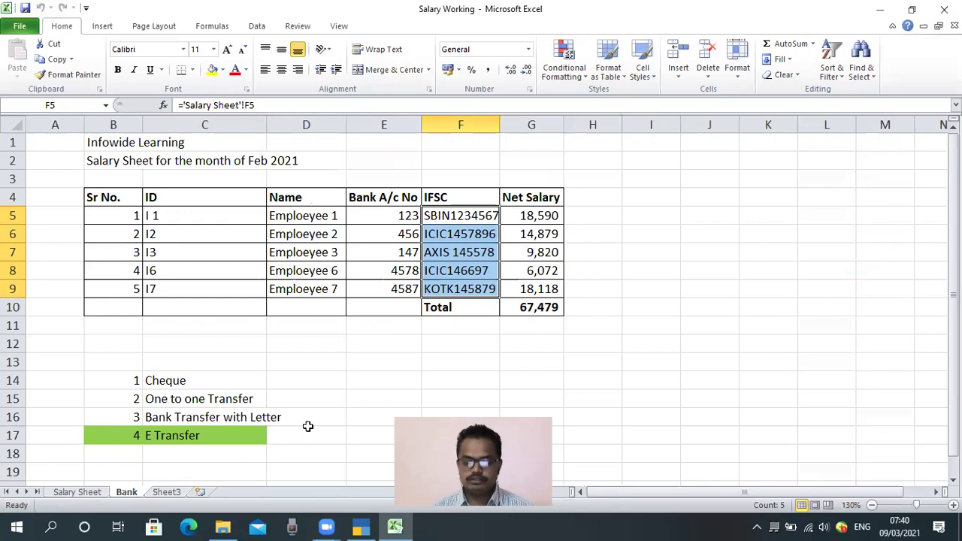
{"action": "left_click", "coordinate": [82, 493]}
- Switch to TallyPrime and start creating a new ledger master for the Infowide Learning company
{"action": "mouse_move", "coordinate": [355, 525]}
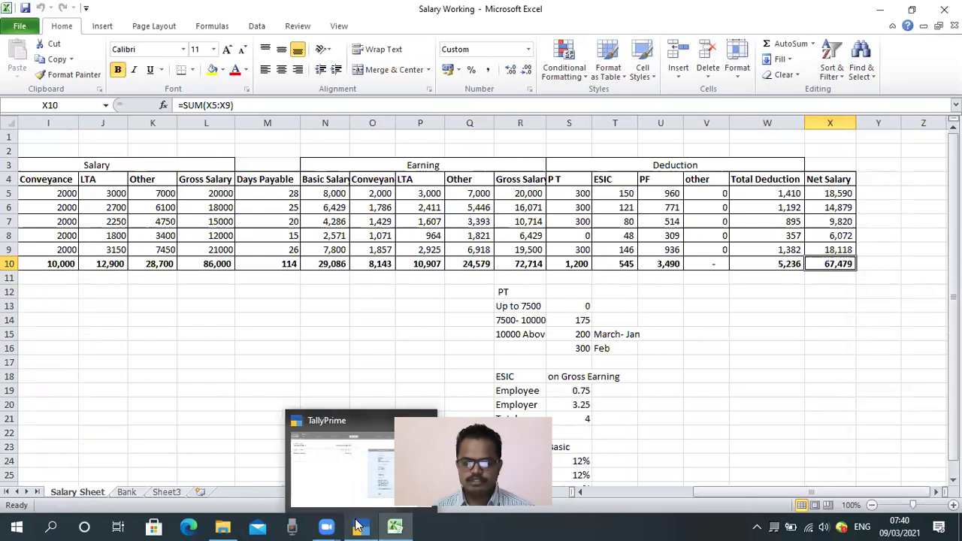
{"action": "left_click", "coordinate": [358, 526]}
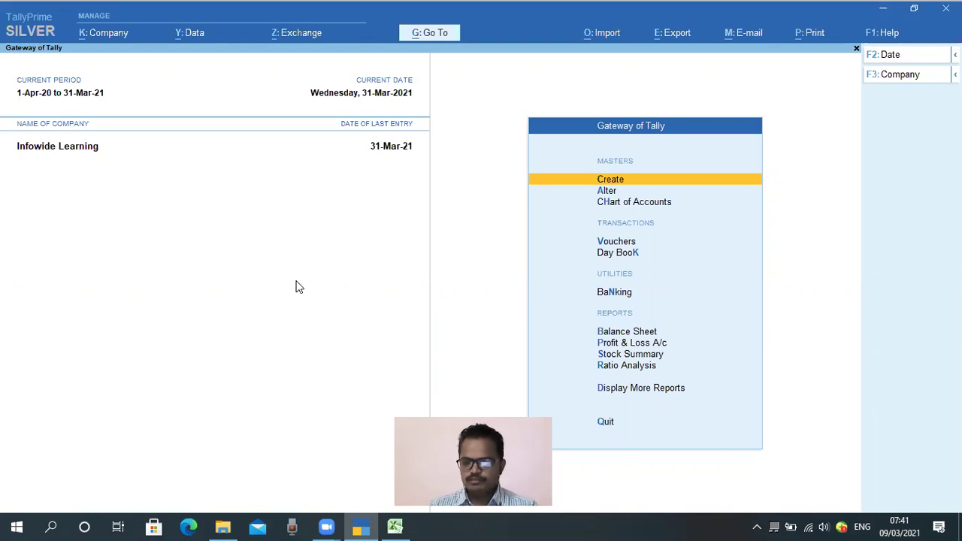
{"action": "key", "text": "Return"}
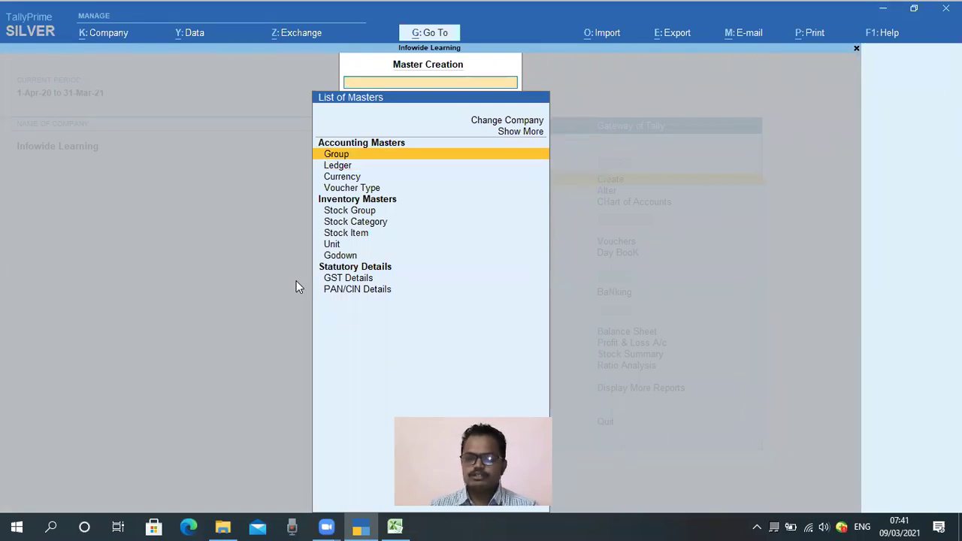
{"action": "key", "text": "Down"}
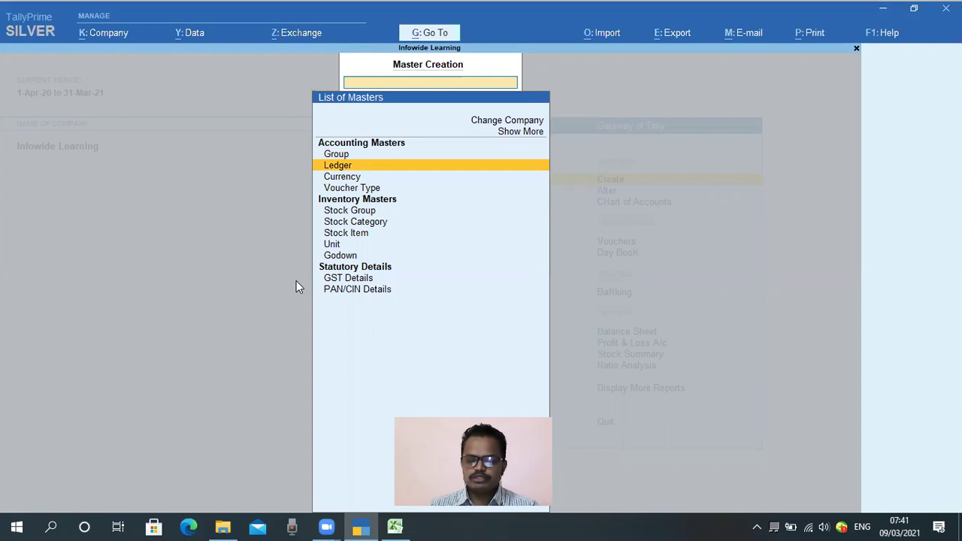
{"action": "key", "text": "Up"}
{"action": "key", "text": "Down"}
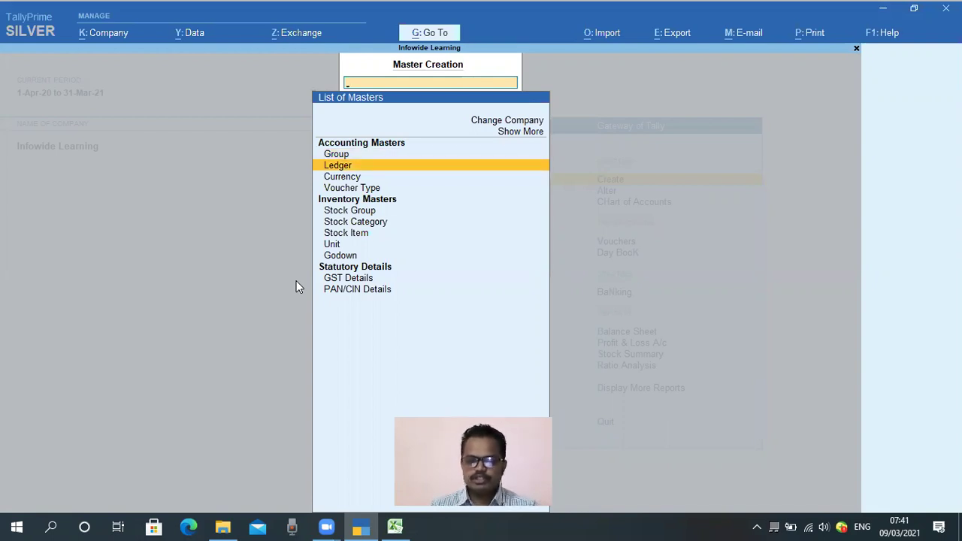
{"action": "key", "text": "Return"}
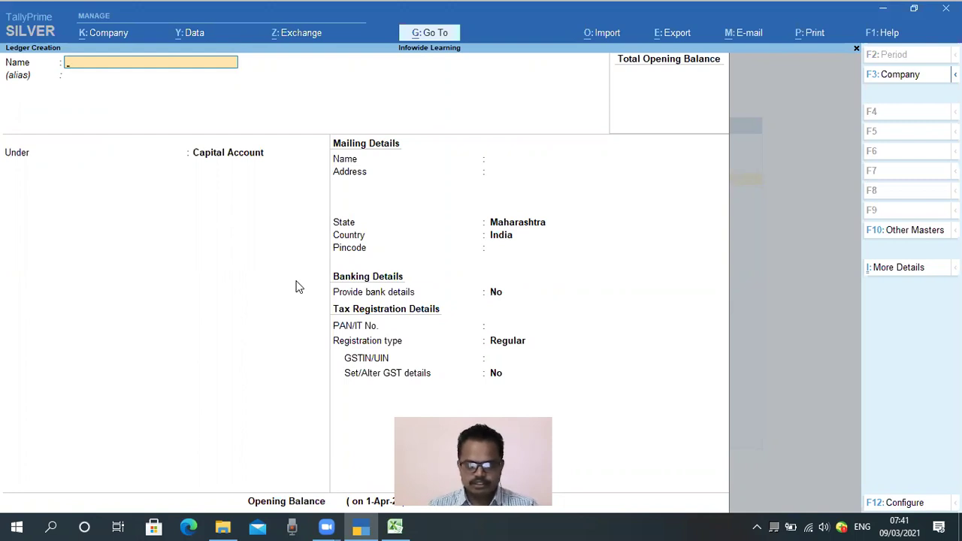
- Name the ledger Salary A/c and place it under the Employee Benefits Exp group
{"action": "type", "text": "Salary"}
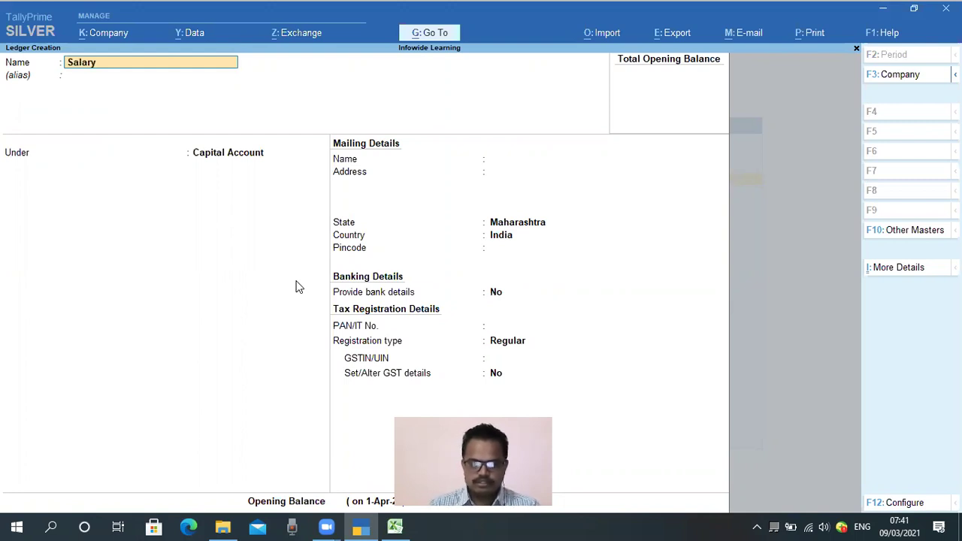
{"action": "type", "text": " A/c"}
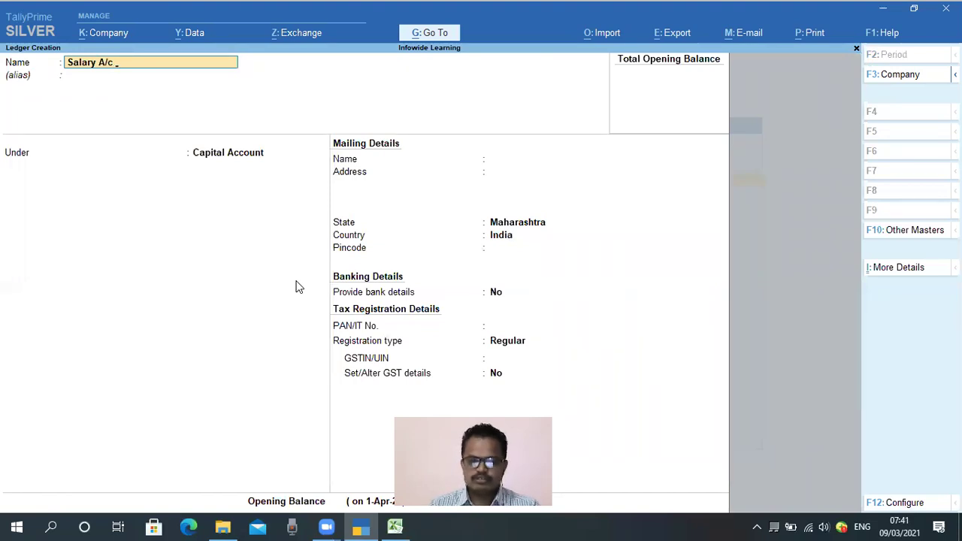
{"action": "key", "text": "Return"}
{"action": "key", "text": "Return"}
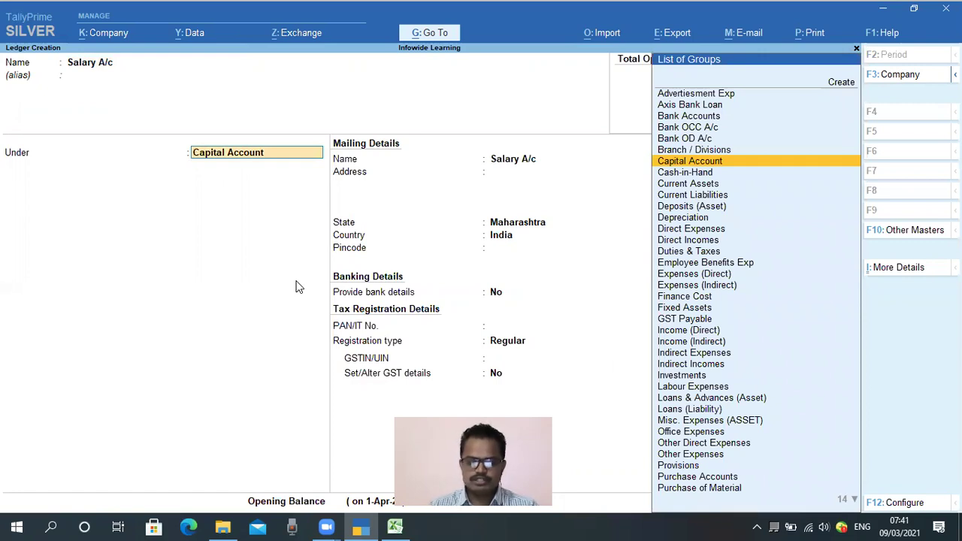
{"action": "type", "text": "Emp"}
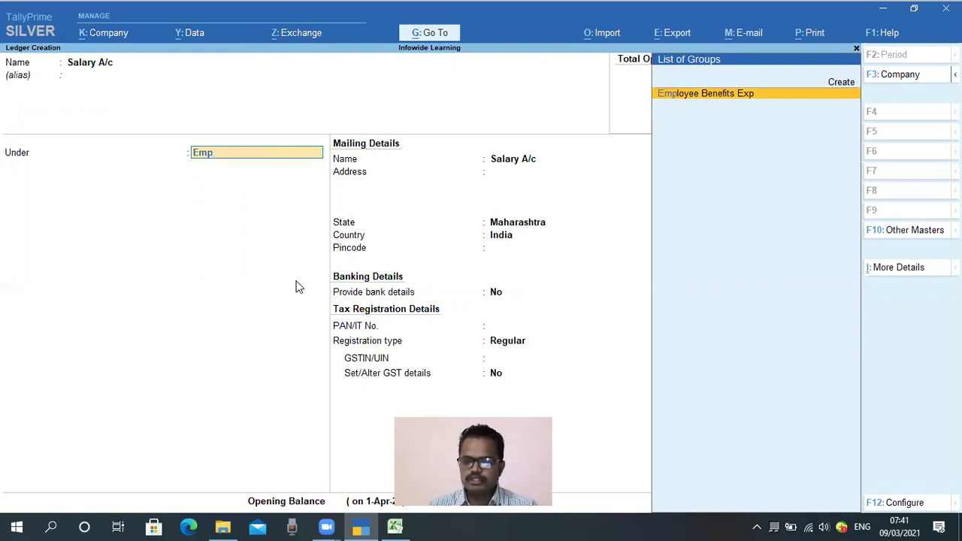
{"action": "key", "text": "Return"}
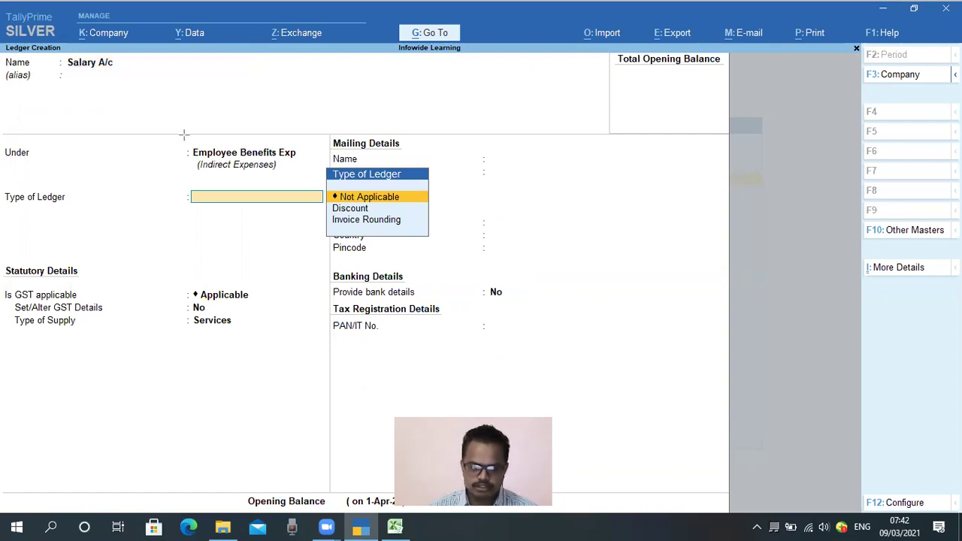
- Outline the Employee Benefits Exp group and its Indirect Expenses parent with red annotation rectangles, and remove them
{"action": "left_click_drag", "start_coordinate": [184, 139], "coordinate": [304, 176]}
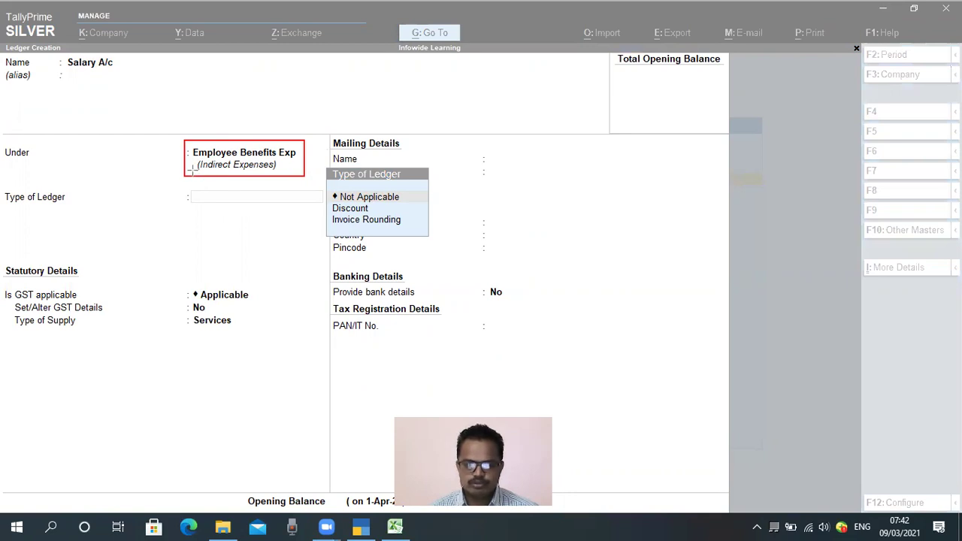
{"action": "mouse_move", "coordinate": [193, 172]}
{"action": "left_mouse_down"}
{"action": "mouse_move", "coordinate": [211, 159]}
{"action": "mouse_move", "coordinate": [293, 156]}
{"action": "mouse_move", "coordinate": [279, 156]}
{"action": "left_mouse_up"}
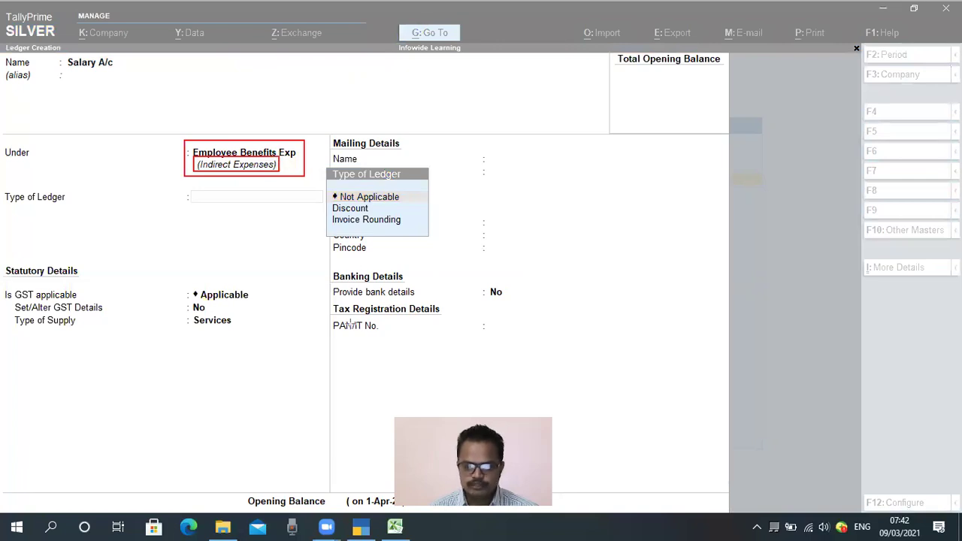
{"action": "key", "text": "ctrl+z"}
{"action": "key", "text": "ctrl+z"}
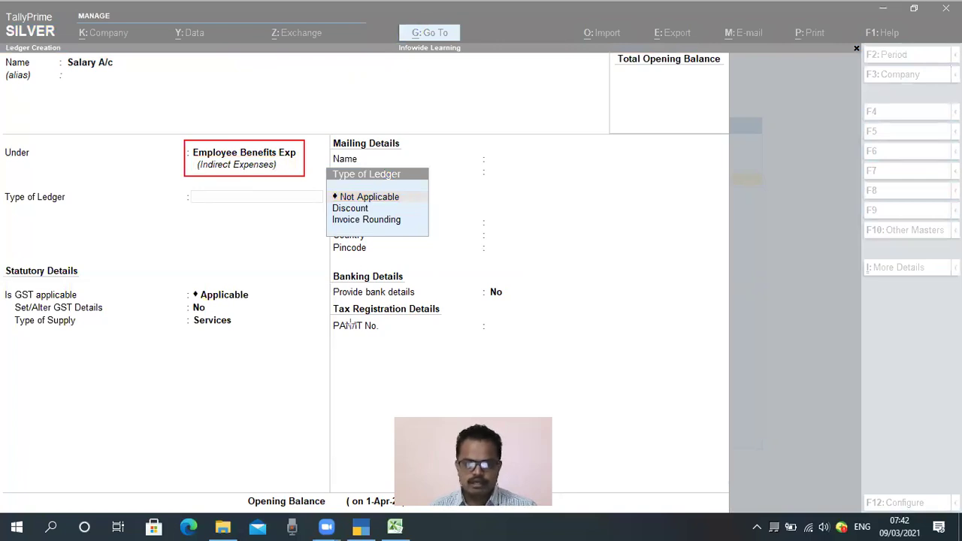
{"action": "left_click", "coordinate": [268, 242]}
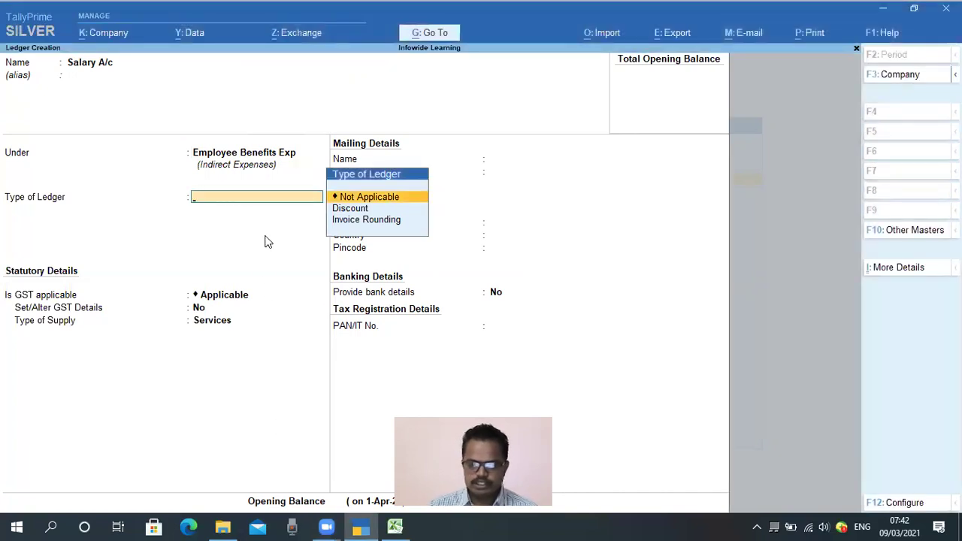
- Set the type of ledger to Not Applicable, accept the default GST, supply and bank details, and save the Salary A/c ledger
{"action": "key", "text": "Return"}
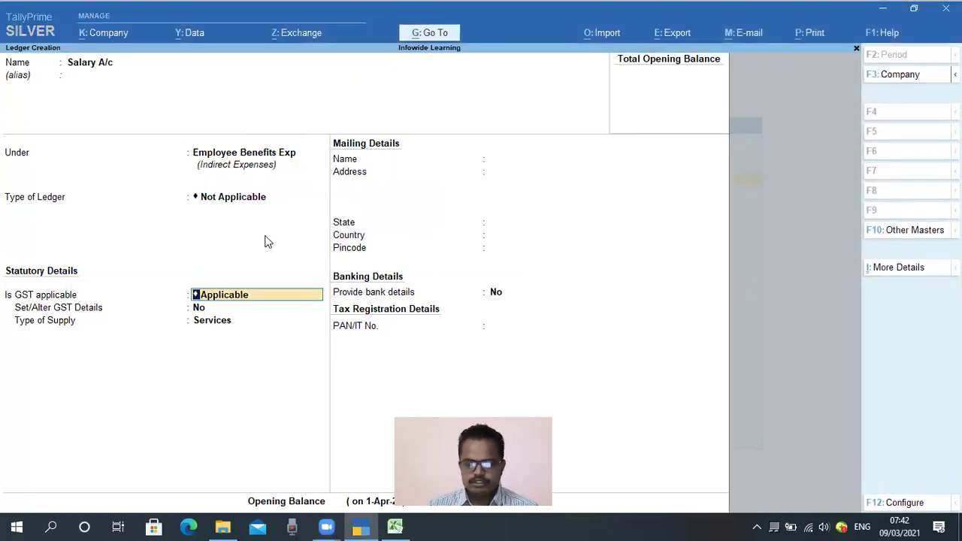
{"action": "key", "text": "Return"}
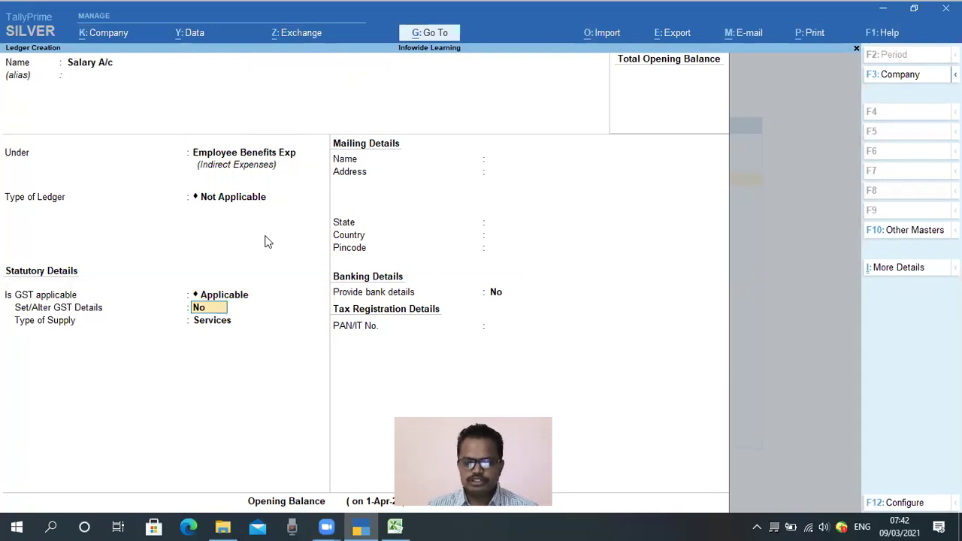
{"action": "key", "text": "Return"}
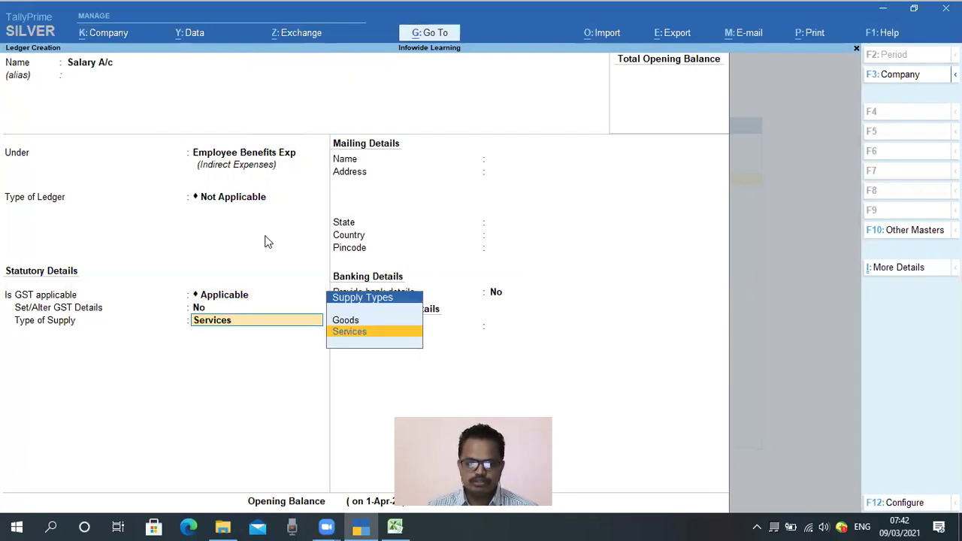
{"action": "key", "text": "Return"}
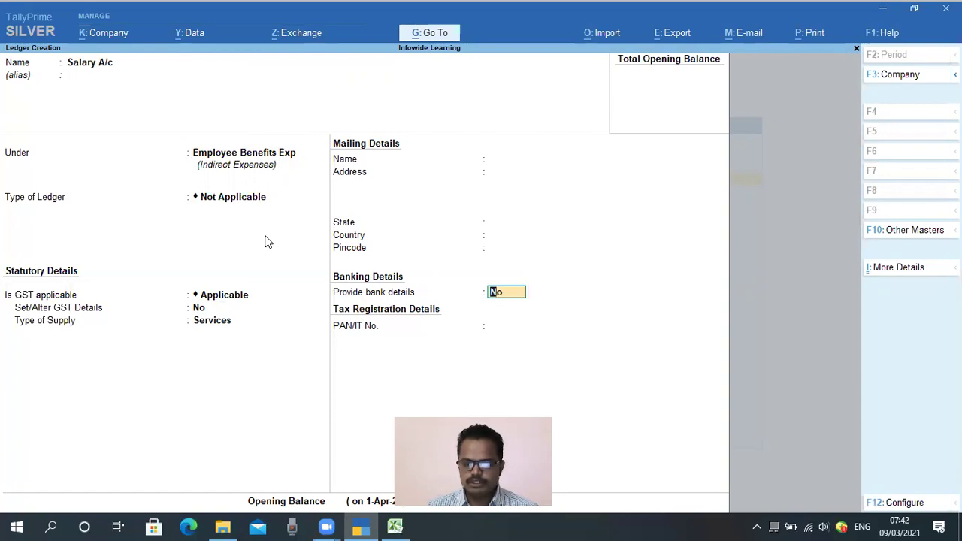
{"action": "key", "text": "Return"}
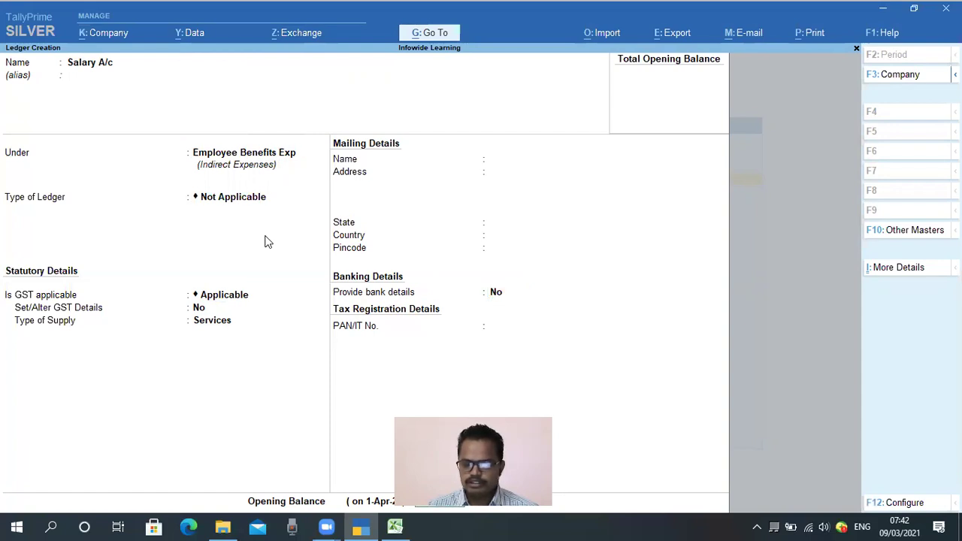
{"action": "key", "text": "Return"}
{"action": "key", "text": "Return"}
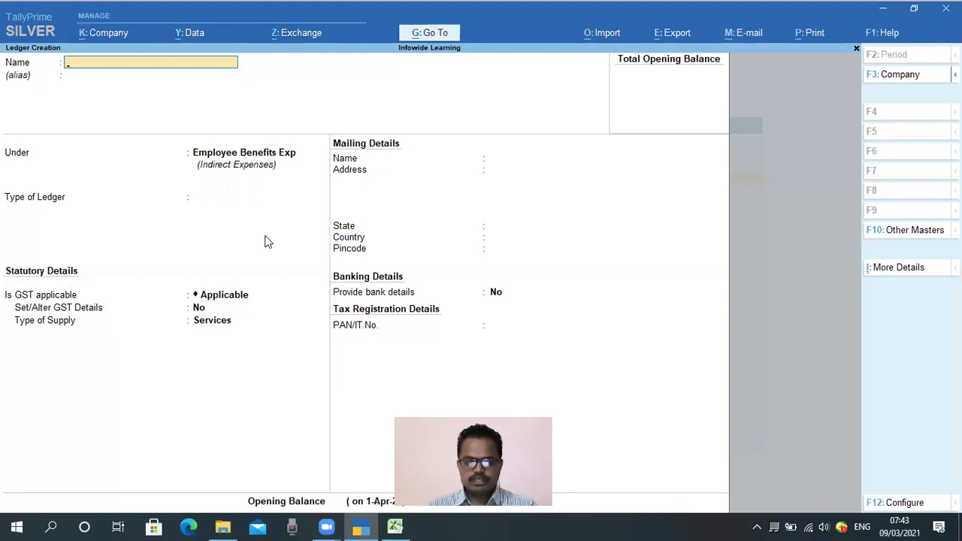
- Name the new ledger Profession Tax Payable and place it under the Duties & Taxes group
{"action": "type", "text": "Profession Tax Payable"}
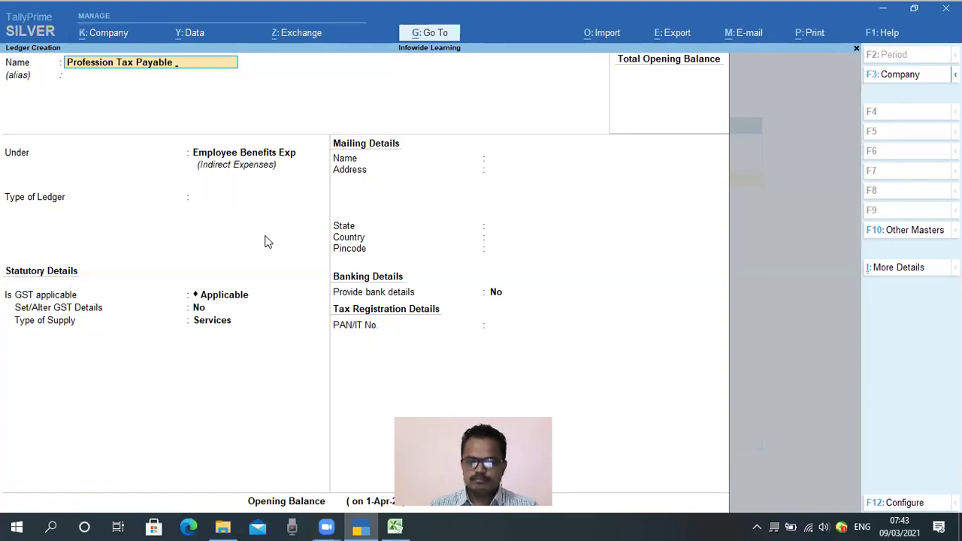
{"action": "key", "text": "Return"}
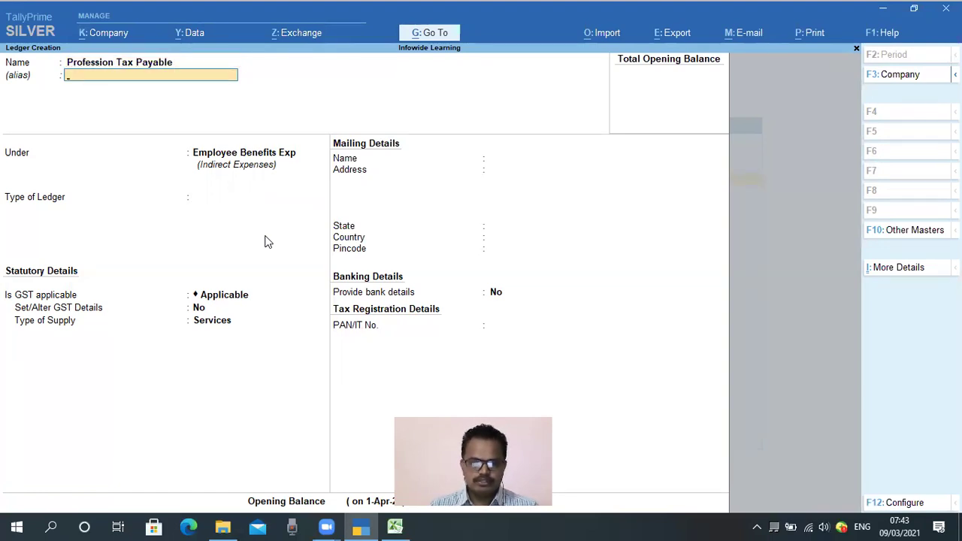
{"action": "key", "text": "Return"}
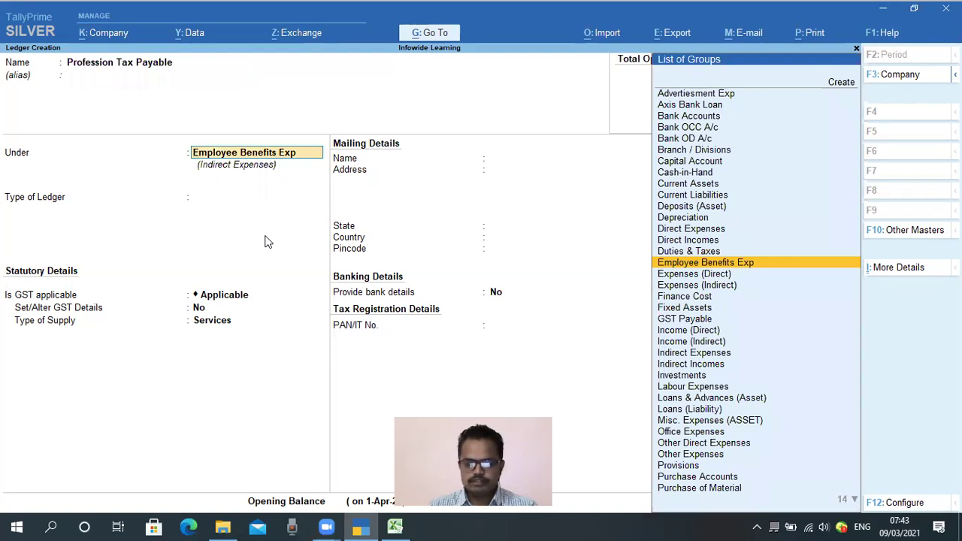
{"action": "type", "text": "Pr"}
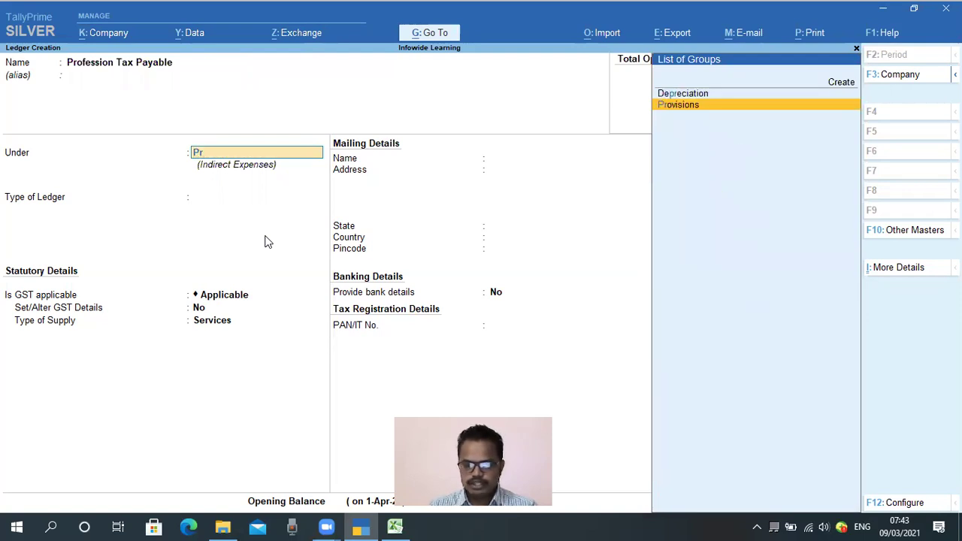
{"action": "key", "text": "BackSpace"}
{"action": "key", "text": "BackSpace"}
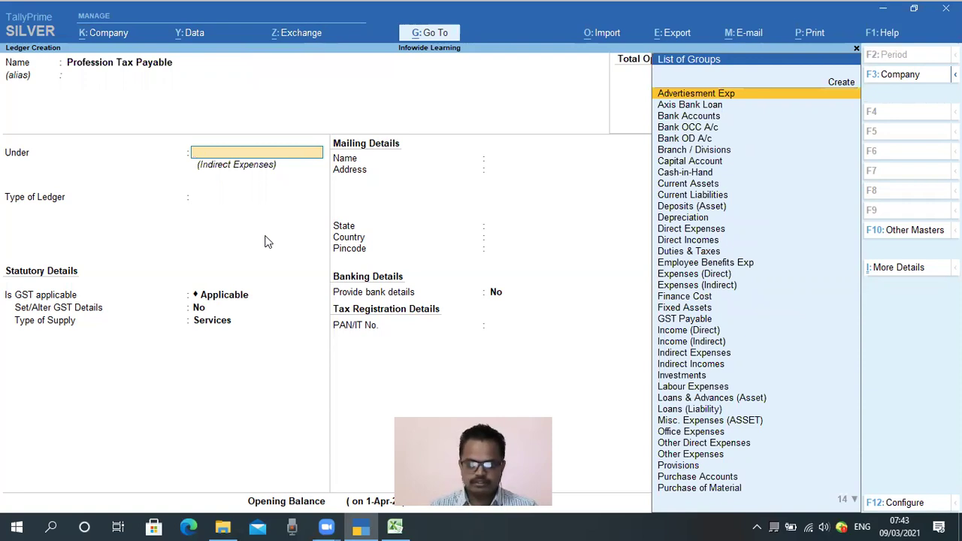
{"action": "type", "text": "Taxes"}
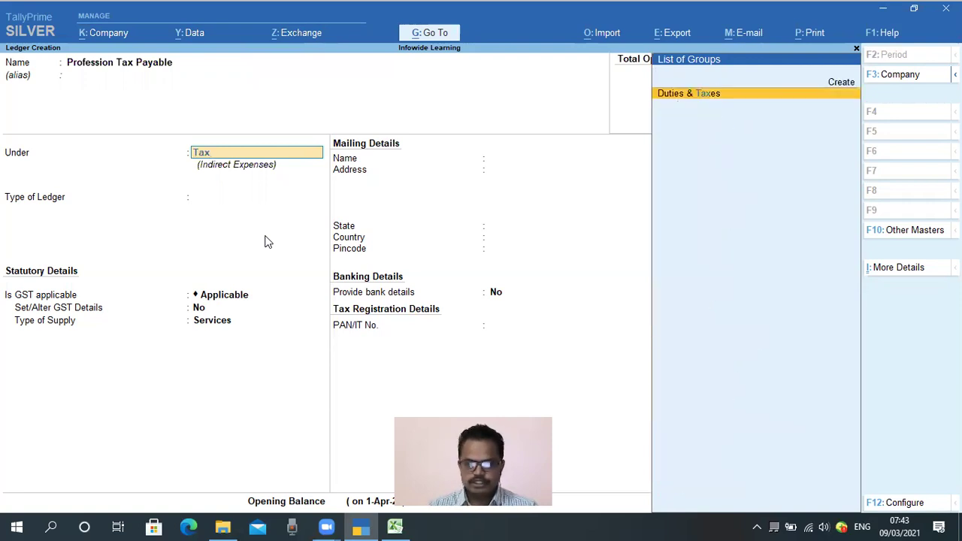
{"action": "key", "text": "Return"}
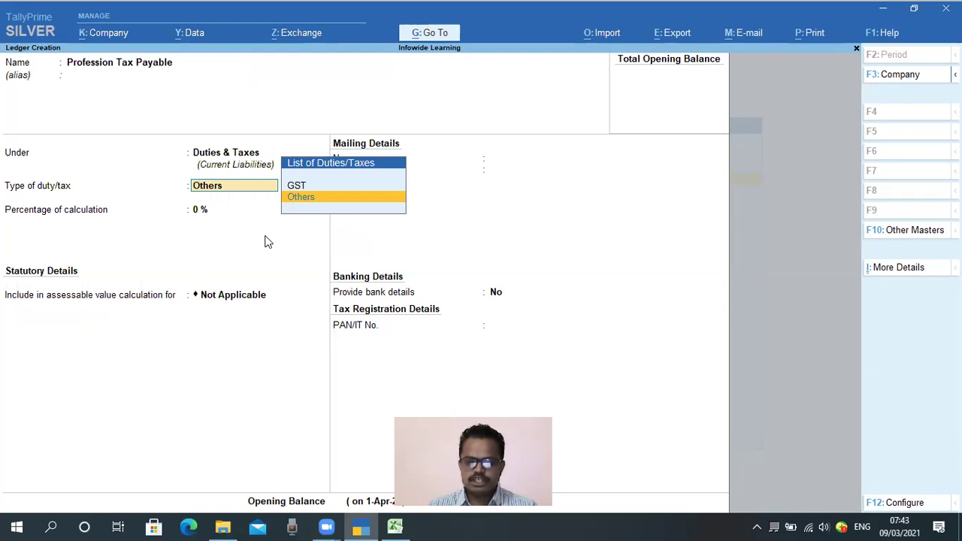
- Keep the duty type Others, 0 % calculation and Not Applicable assessable value, and save the Profession Tax Payable ledger
{"action": "key", "text": "Return"}
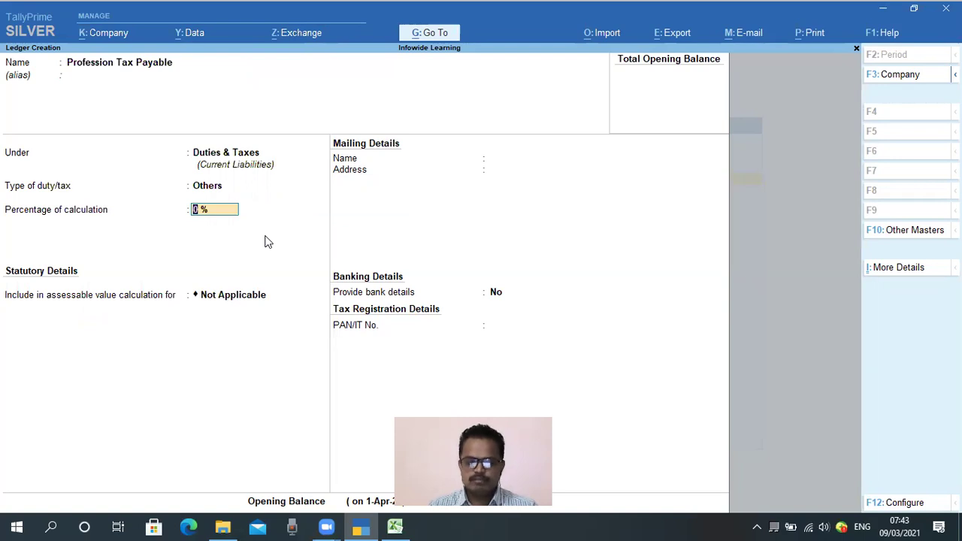
{"action": "key", "text": "Return"}
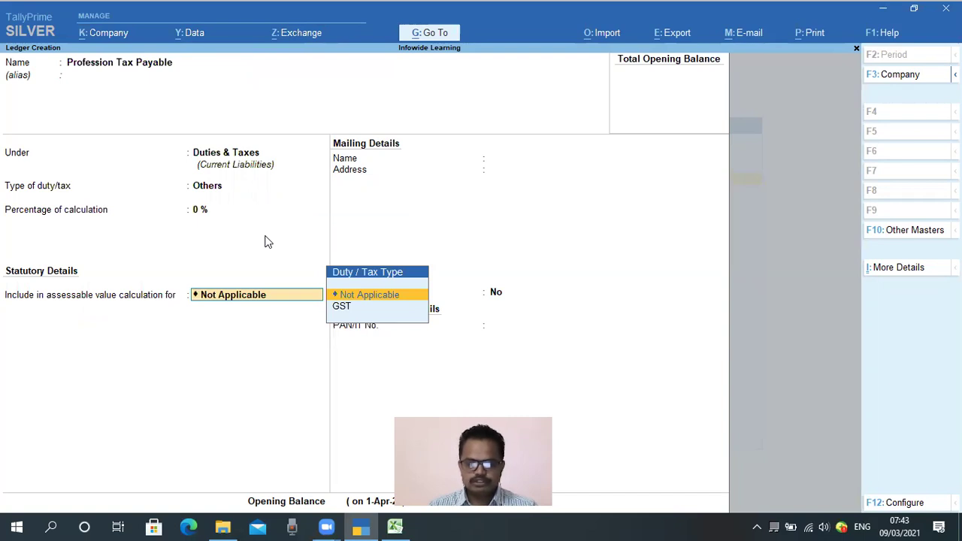
{"action": "key", "text": "Return"}
{"action": "key", "text": "Return"}
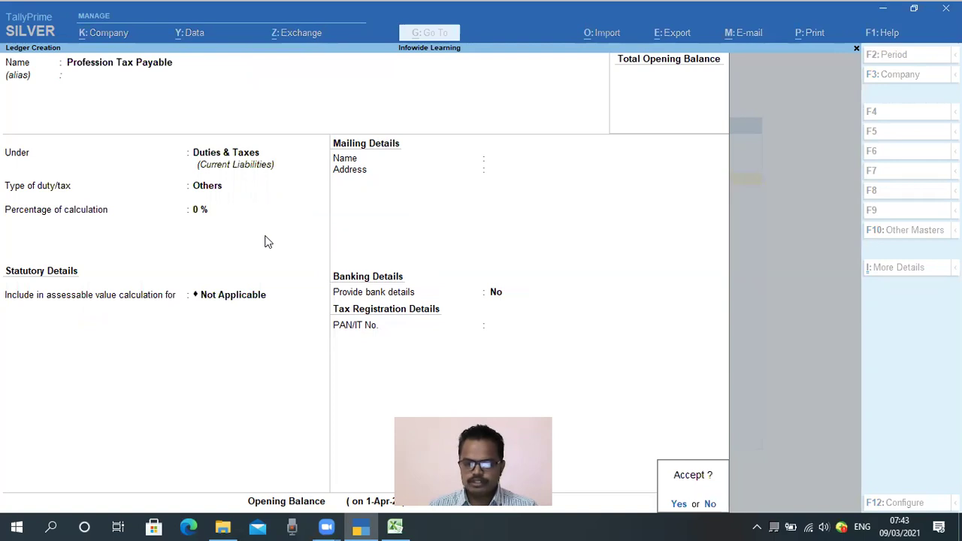
{"action": "key", "text": "Return"}
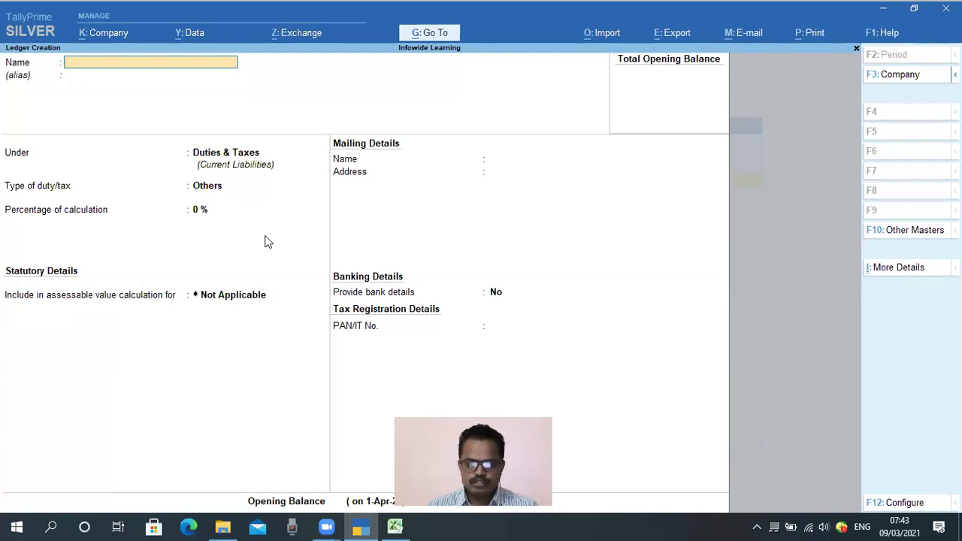
- Name the next ledger Provident Fund Payable and place it under the Duties & Taxes group
{"action": "type", "text": "Provident"}
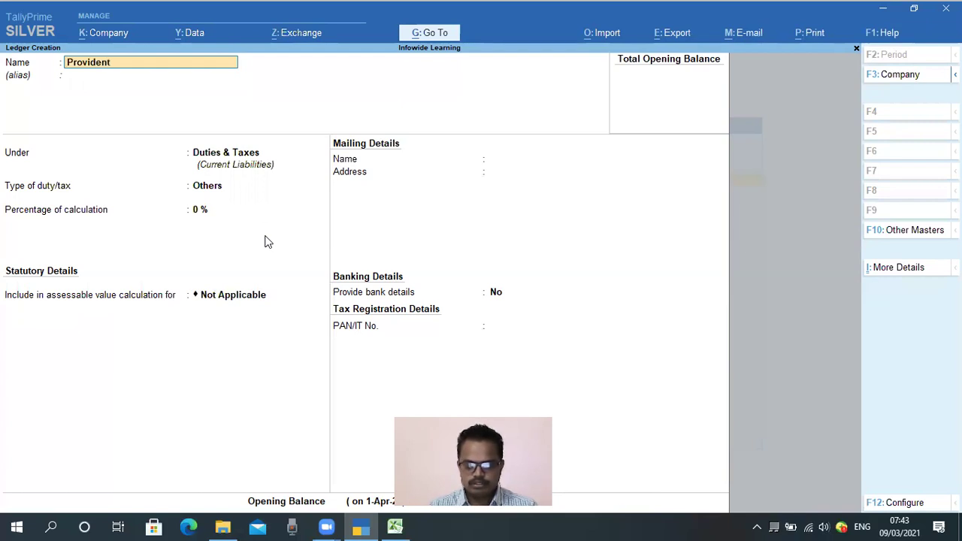
{"action": "type", "text": " FundPayable"}
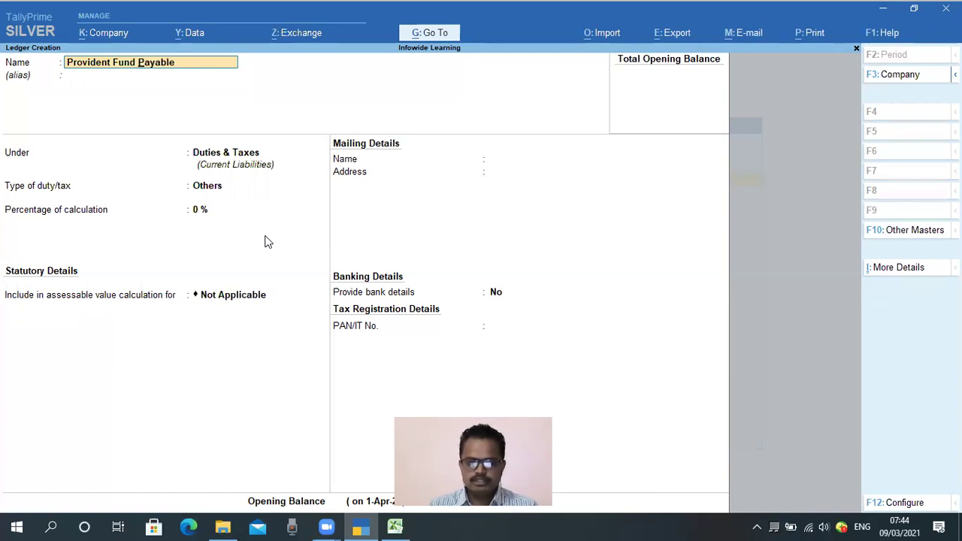
{"action": "key", "text": "Return"}
{"action": "key", "text": "Return"}
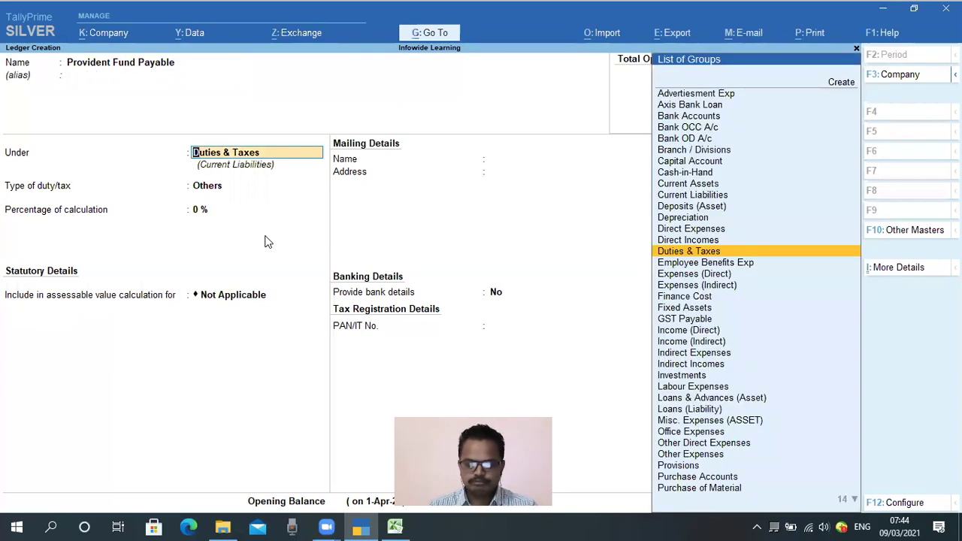
{"action": "type", "text": "ta"}
{"action": "key", "text": "Down"}
{"action": "key", "text": "Down"}
{"action": "key", "text": "Down"}
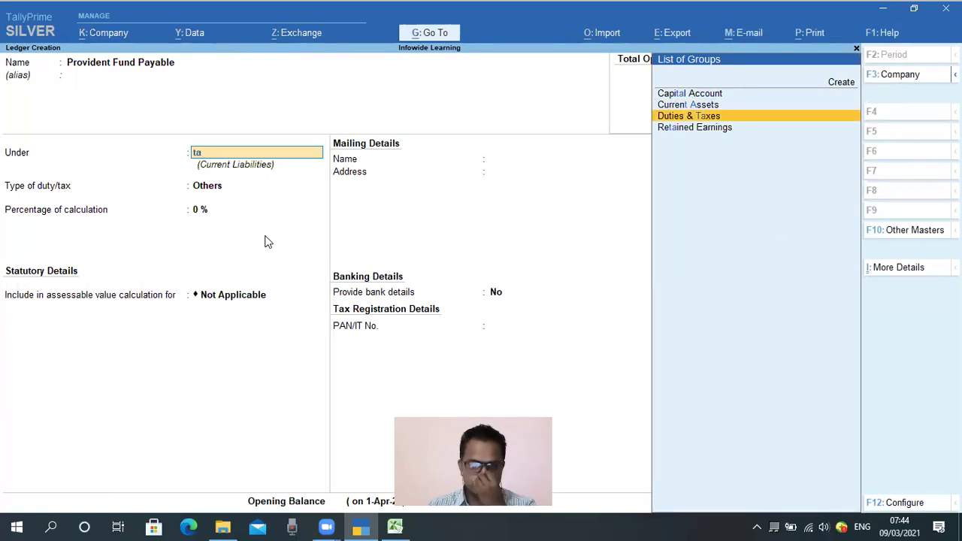
{"action": "key", "text": "Return"}
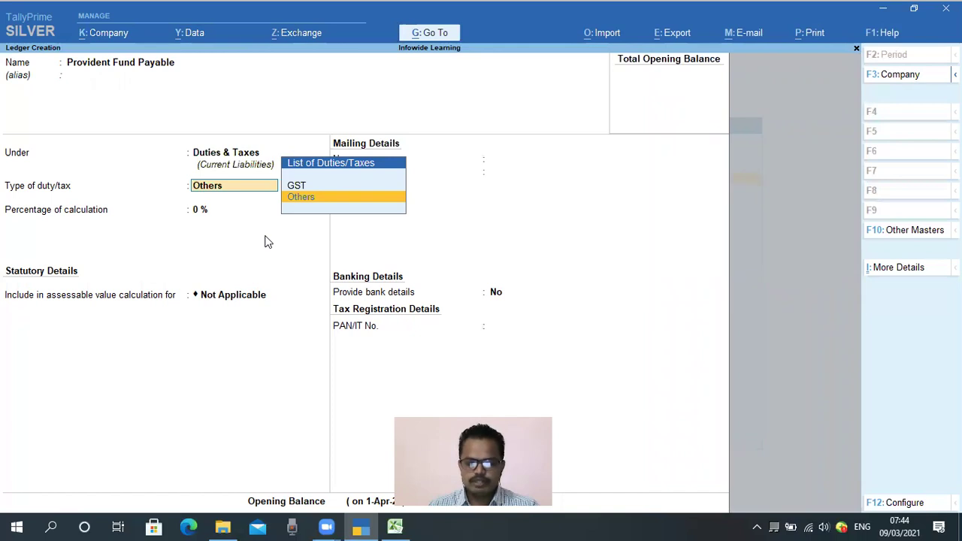
- Keep Others as the type of duty/tax and save the Provident Fund Payable ledger
{"action": "key", "text": "Return"}
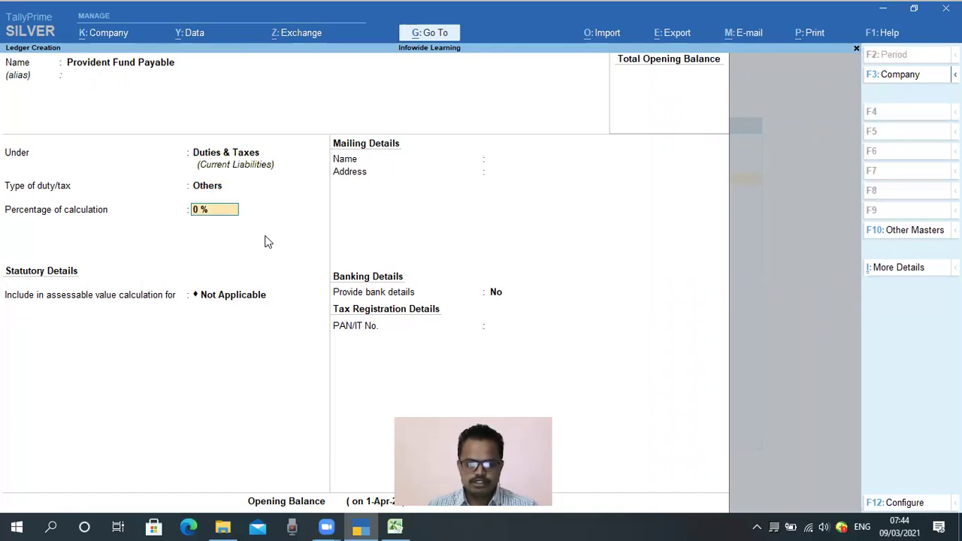
{"action": "key", "text": "ctrl"}
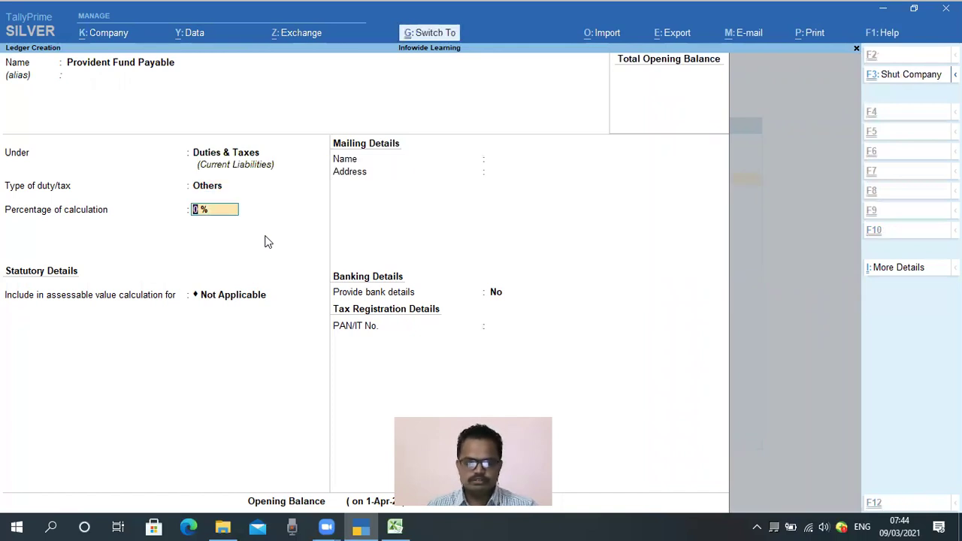
{"action": "key", "text": "ctrl+a"}
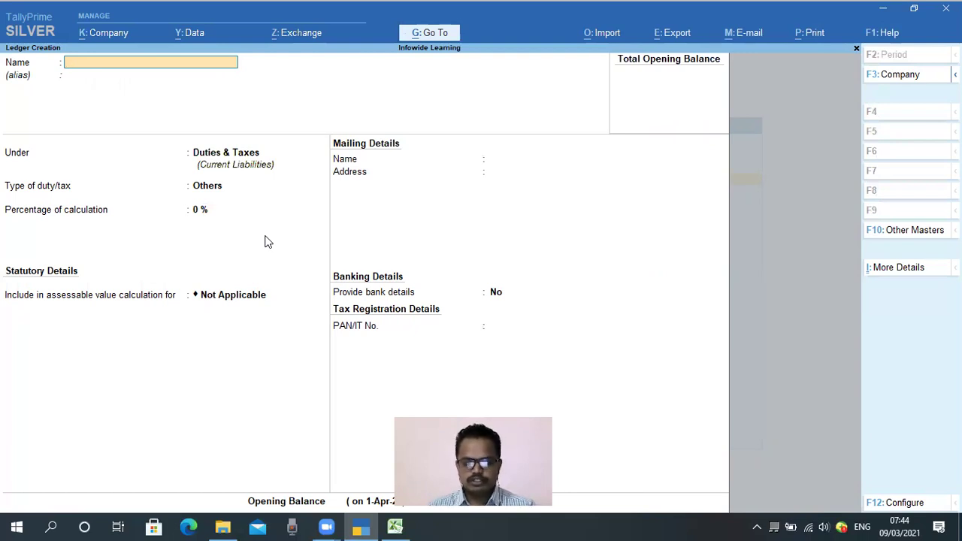
- Create and save a ledger named ESIC Payable under the Duties & Taxes group with the default tax settings
{"action": "type", "text": "ESIC Payable"}
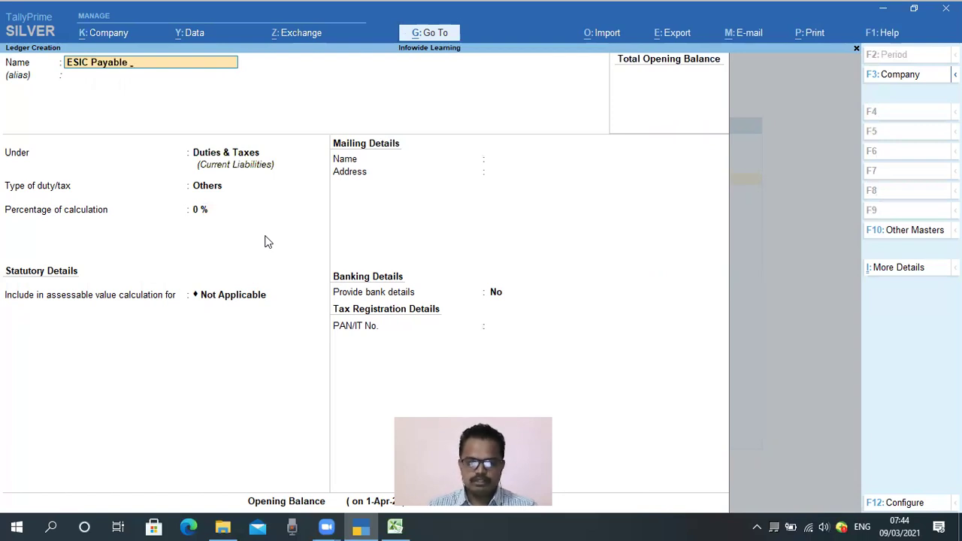
{"action": "key", "text": "Return"}
{"action": "key", "text": "Return"}
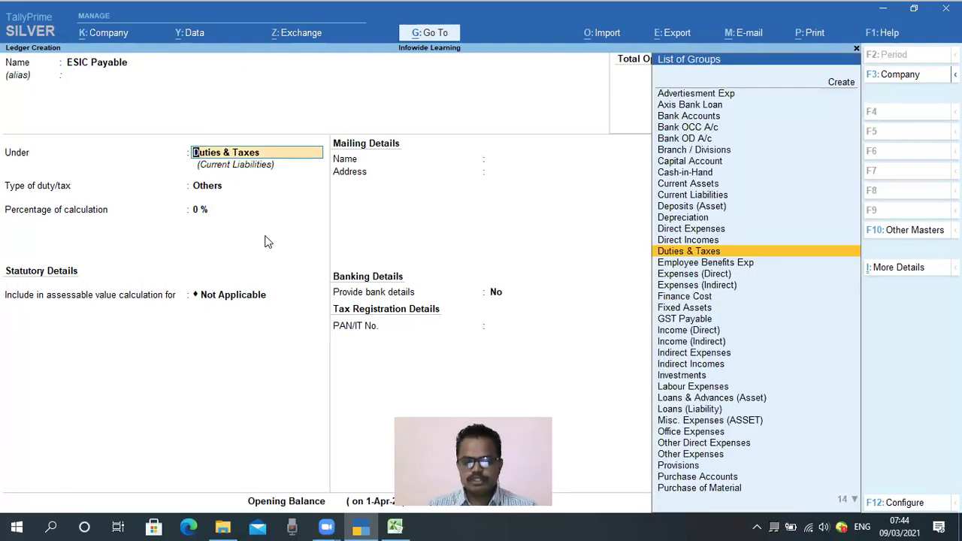
{"action": "key", "text": "ctrl"}
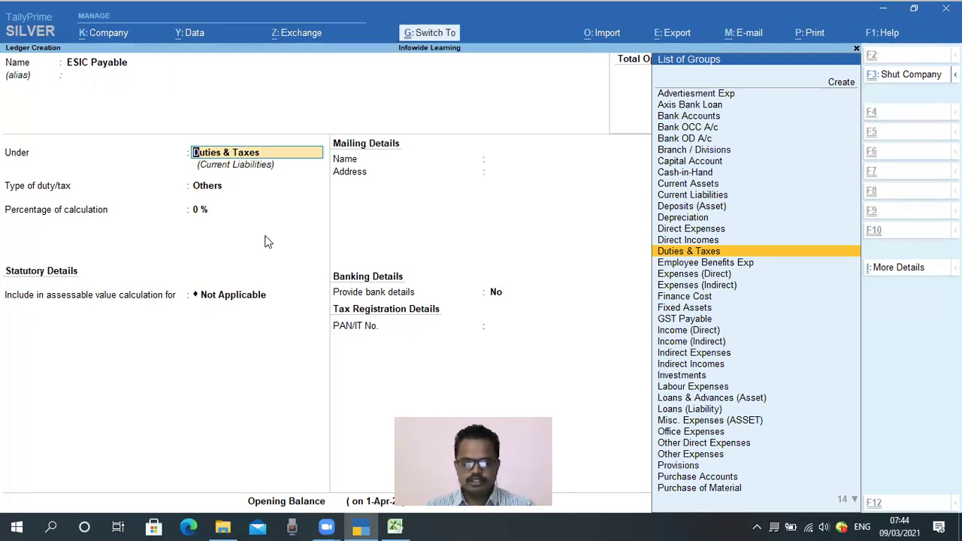
{"action": "key", "text": "ctrl+a"}
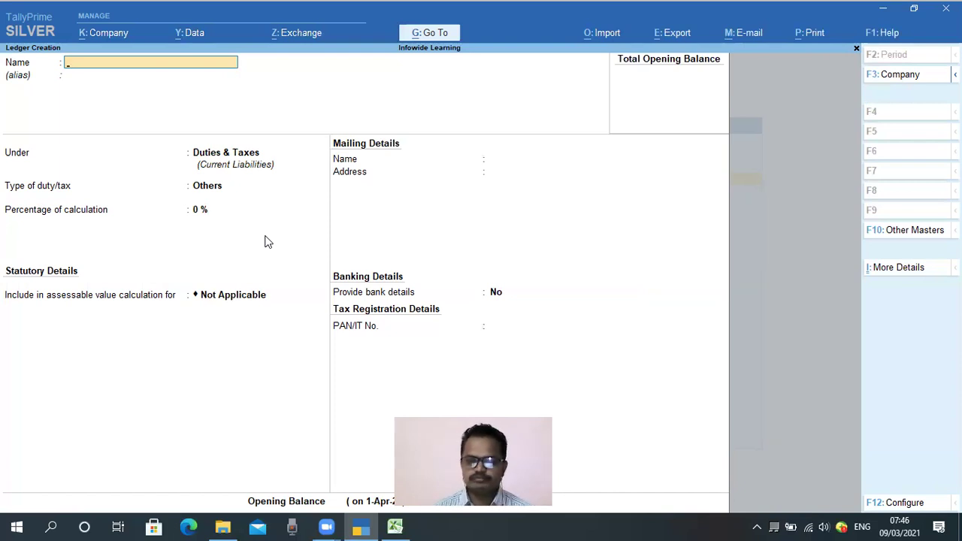
- Create and save a ledger named Salay Payable under the Provisions group, with bank details set to No
{"action": "type", "text": "S"}
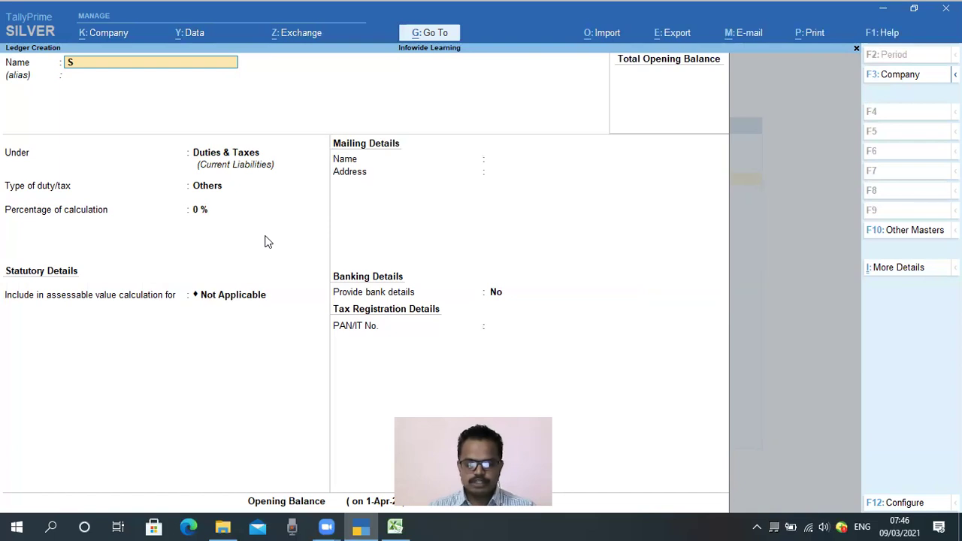
{"action": "type", "text": "alay Payable"}
{"action": "key", "text": "Return"}
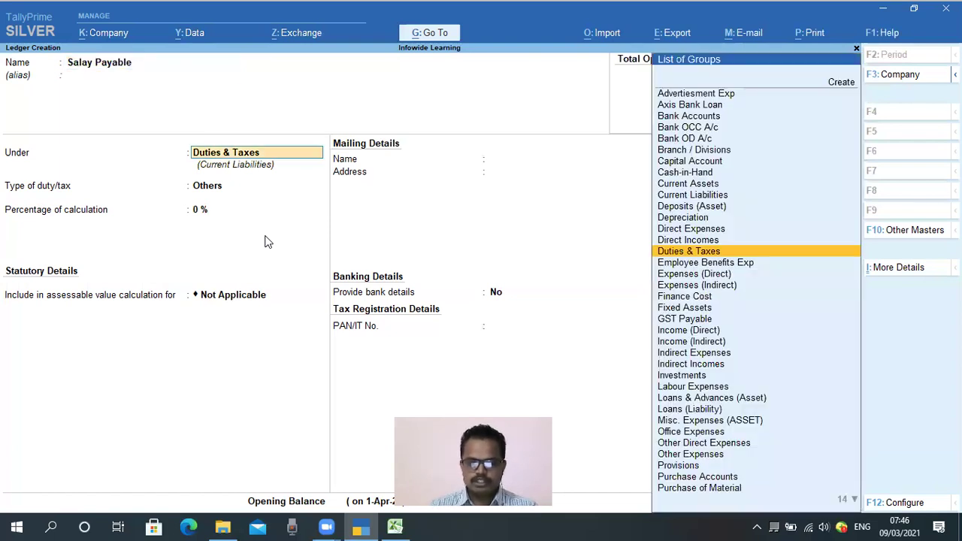
{"action": "type", "text": "Pro"}
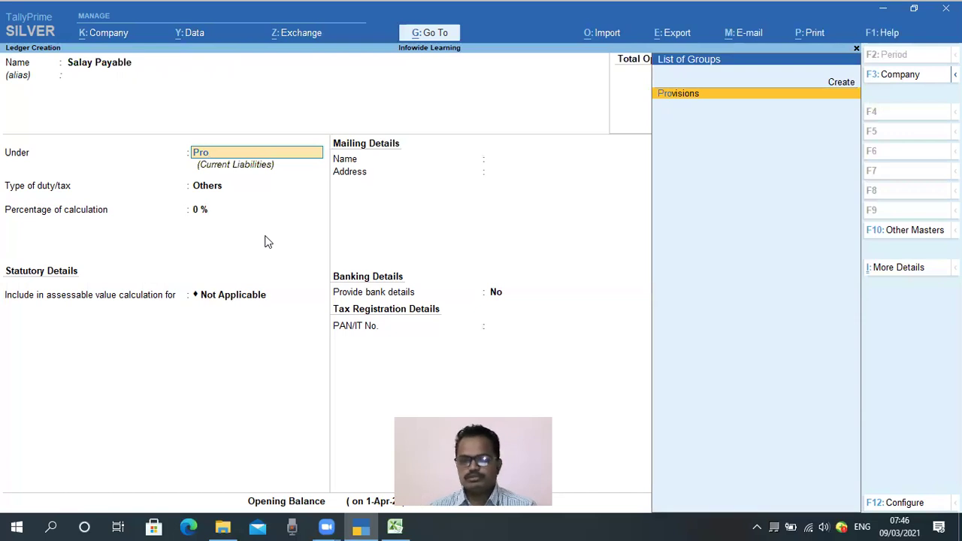
{"action": "key", "text": "Return"}
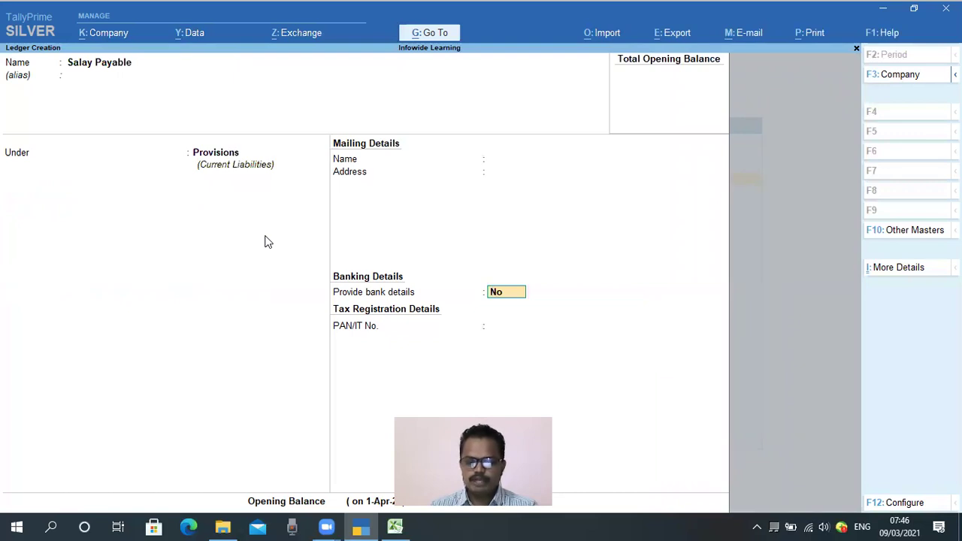
{"action": "key", "text": "Return"}
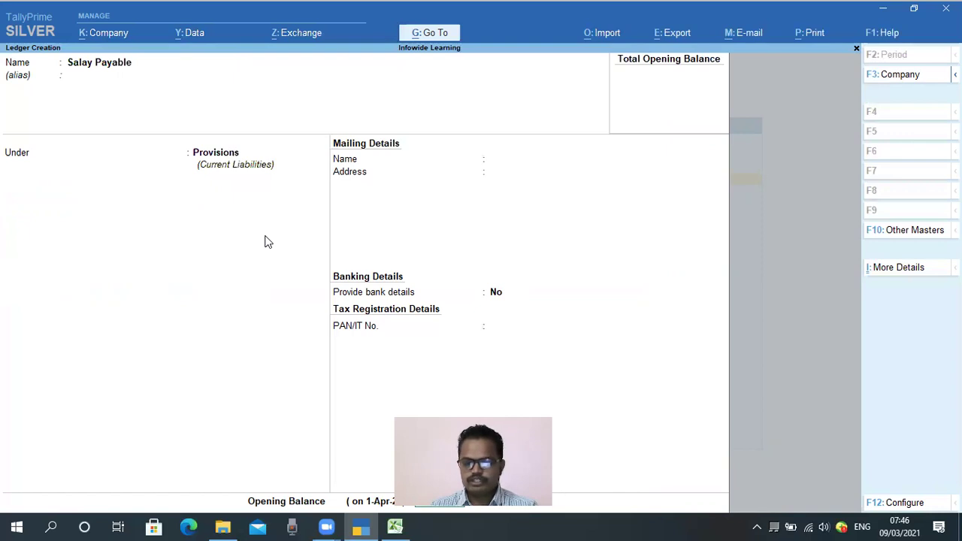
{"action": "key", "text": "Return"}
{"action": "key", "text": "Return"}
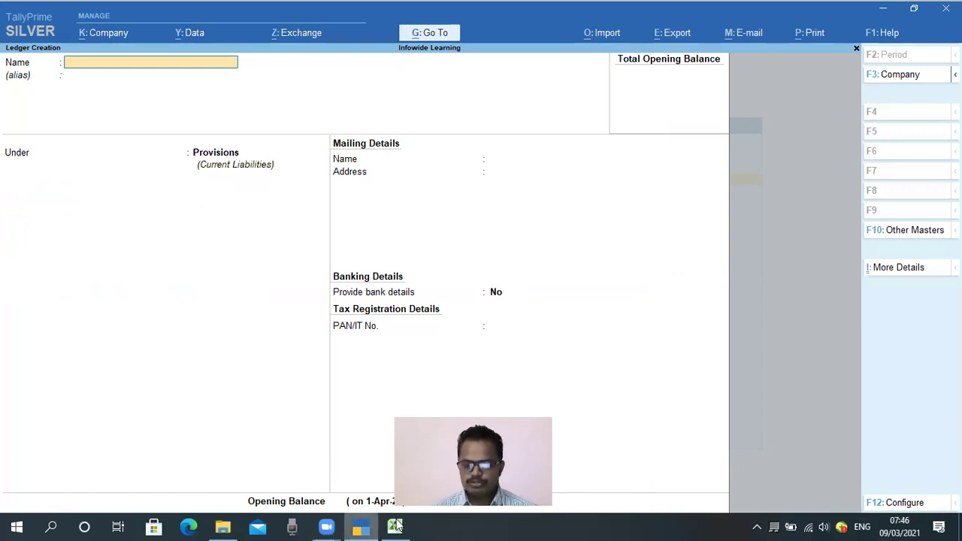
- Switch to the Excel salary sheet, review the Gross Salary to Net Salary headings, and outline their totals with a red annotation rectangle
{"action": "mouse_move", "coordinate": [400, 525]}
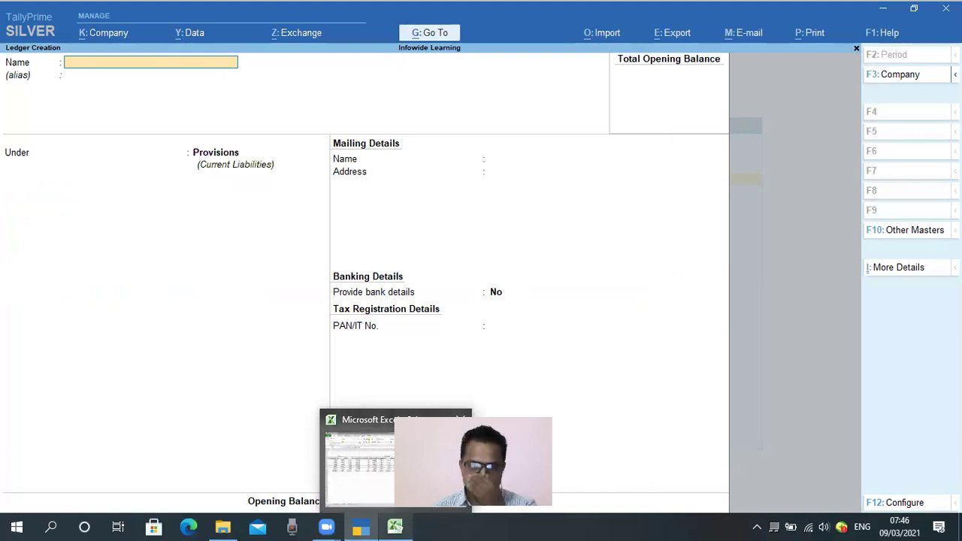
{"action": "left_click", "coordinate": [429, 463]}
{"action": "left_click", "coordinate": [510, 177]}
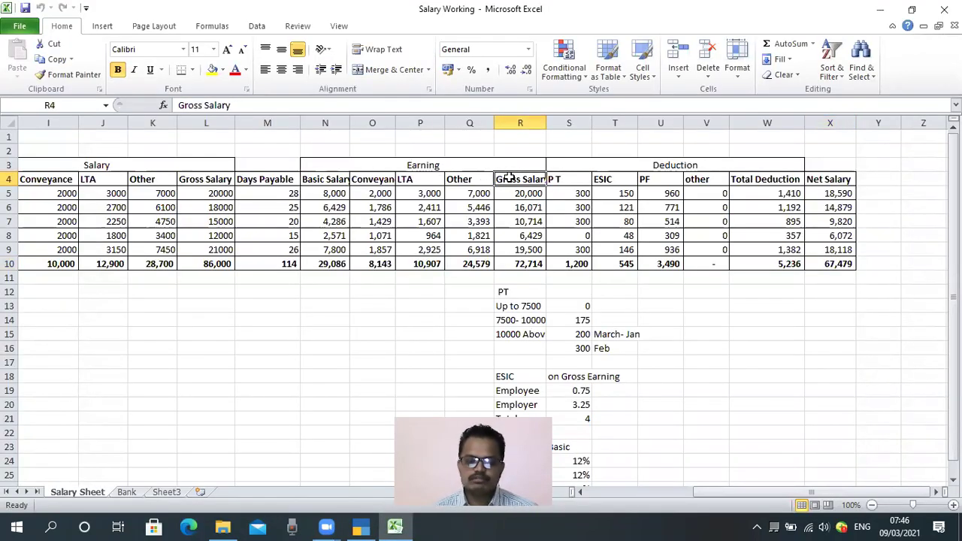
{"action": "left_click", "coordinate": [561, 182]}
{"action": "left_click", "coordinate": [611, 179]}
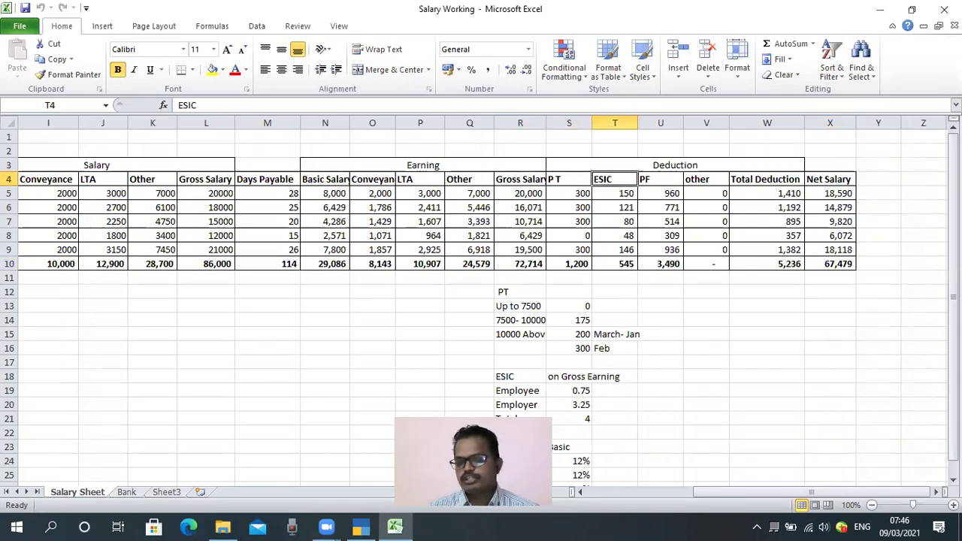
{"action": "left_click", "coordinate": [654, 180]}
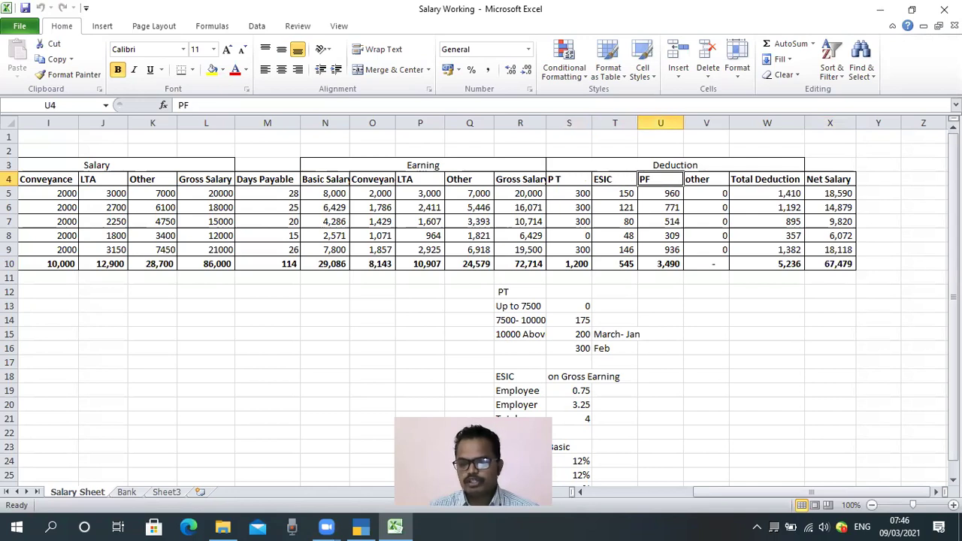
{"action": "key", "text": "Right"}
{"action": "key", "text": "Right"}
{"action": "key", "text": "Right"}
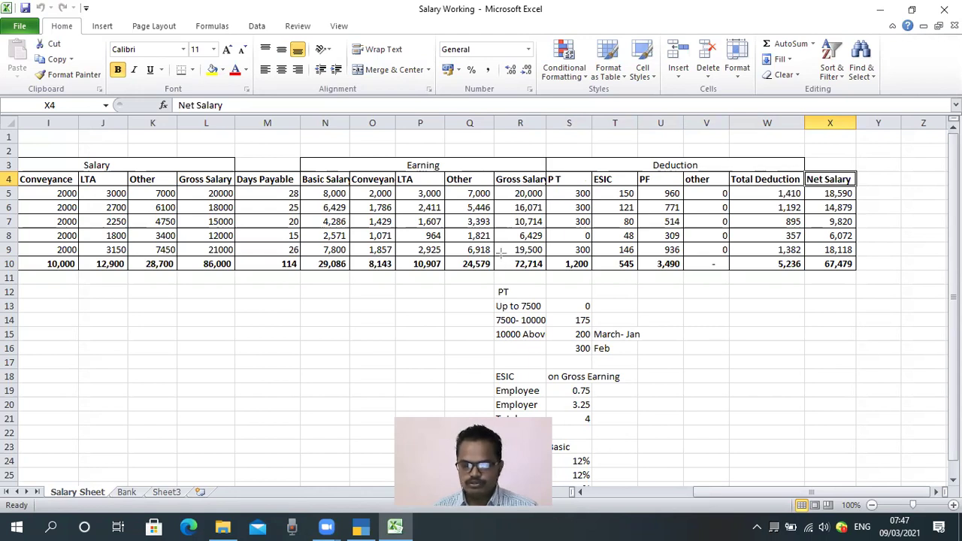
{"action": "mouse_move", "coordinate": [493, 254]}
{"action": "left_mouse_down"}
{"action": "mouse_move", "coordinate": [499, 278]}
{"action": "mouse_move", "coordinate": [866, 276]}
{"action": "left_mouse_up"}
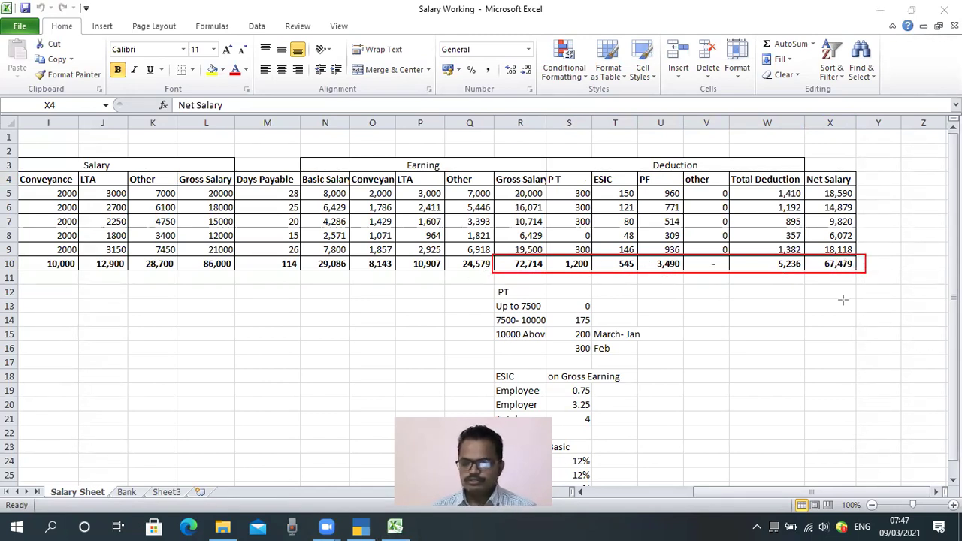
- Review the row 10 totals back through the Salary columns, from Gross Salary to Basic Salary
{"action": "left_click", "coordinate": [292, 355]}
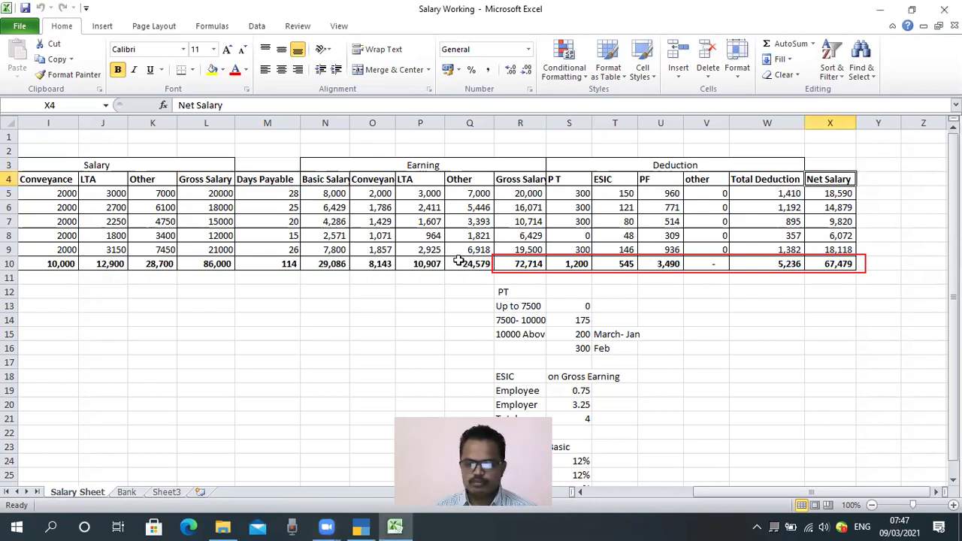
{"action": "left_click", "coordinate": [132, 264]}
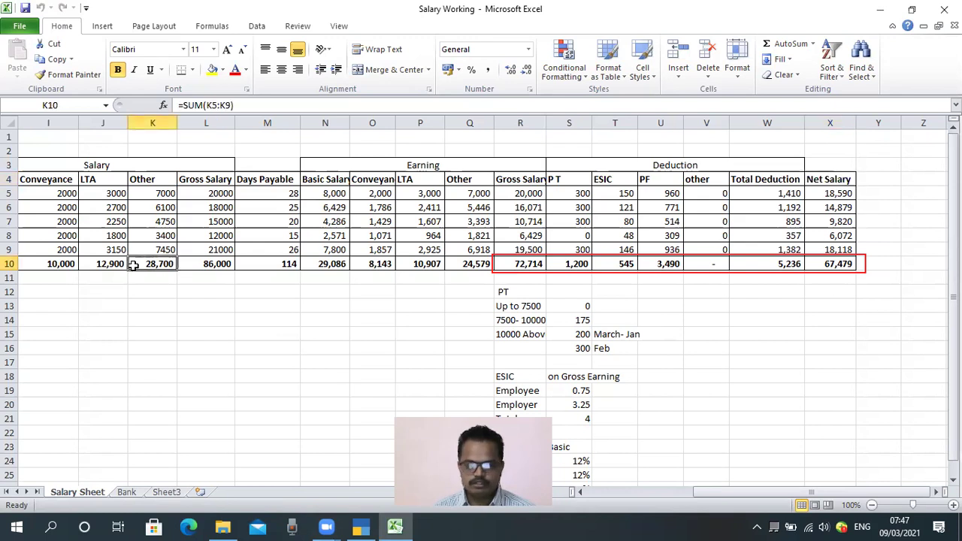
{"action": "key", "text": "Left"}
{"action": "key", "text": "Left"}
{"action": "key", "text": "Left"}
{"action": "key", "text": "Left"}
{"action": "key", "text": "Left"}
{"action": "key", "text": "Left"}
{"action": "key", "text": "Right"}
{"action": "key", "text": "Right"}
{"action": "key", "text": "Right"}
{"action": "key", "text": "Right"}
{"action": "key", "text": "Right"}
{"action": "key", "text": "Right"}
{"action": "key", "text": "Right"}
{"action": "key", "text": "Left"}
{"action": "key", "text": "Left"}
{"action": "key", "text": "Left"}
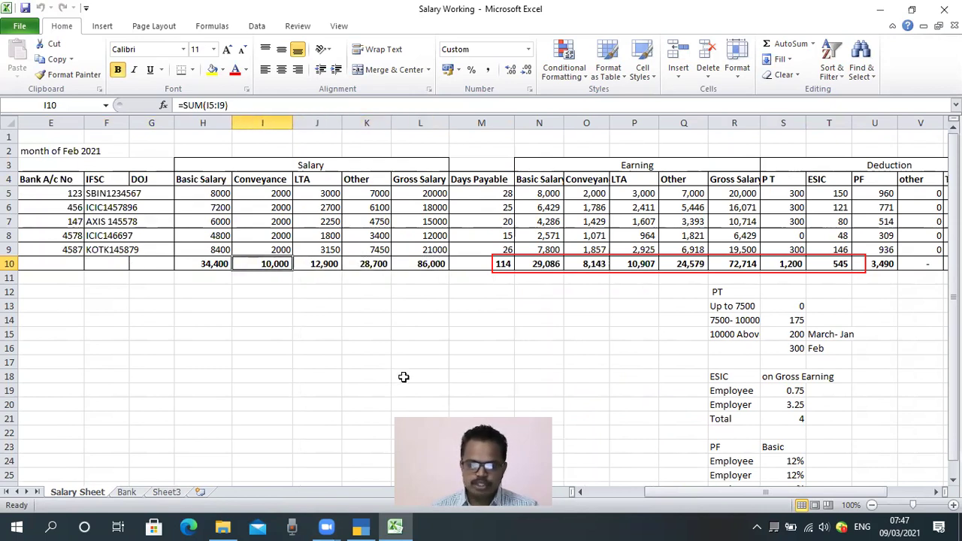
- Outline the Salary block and the Days Payable column with temporary red annotation rectangles, and clear them
{"action": "mouse_move", "coordinate": [173, 156]}
{"action": "left_mouse_down"}
{"action": "mouse_move", "coordinate": [448, 268]}
{"action": "mouse_move", "coordinate": [452, 277]}
{"action": "left_mouse_up"}
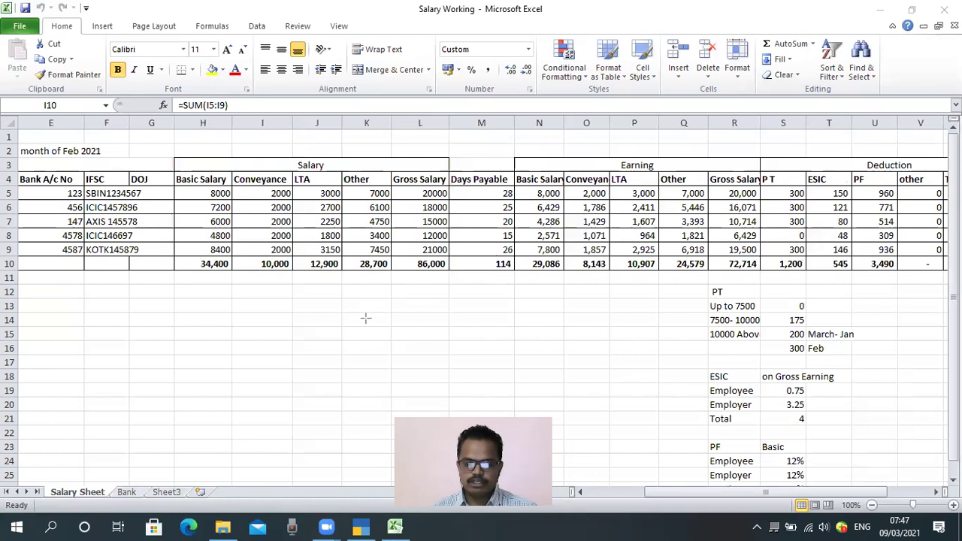
{"action": "left_click_drag", "start_coordinate": [451, 172], "coordinate": [474, 191]}
{"action": "left_click_drag", "start_coordinate": [511, 277], "coordinate": [517, 276]}
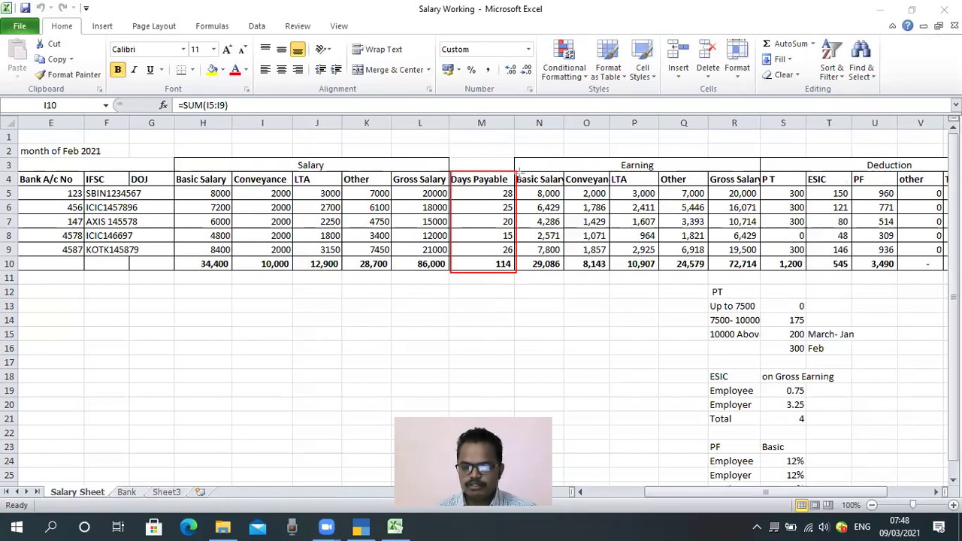
{"action": "key", "text": "ctrl+z"}
- Outline in red the Earning block, both Gross Salary totals, the 25 and 15 payable days, row 8's gross salaries and the month heading
{"action": "left_click_drag", "start_coordinate": [518, 173], "coordinate": [761, 273]}
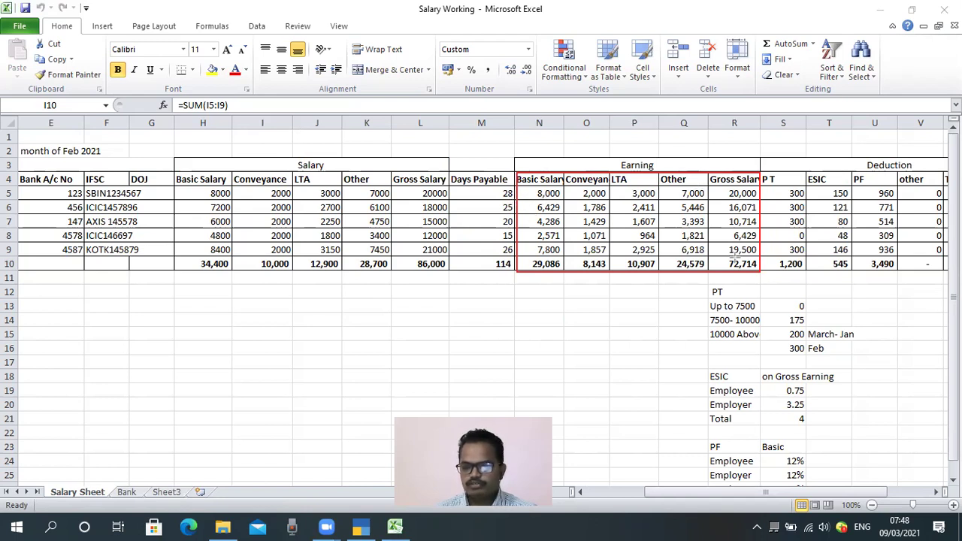
{"action": "left_click_drag", "start_coordinate": [391, 256], "coordinate": [451, 276]}
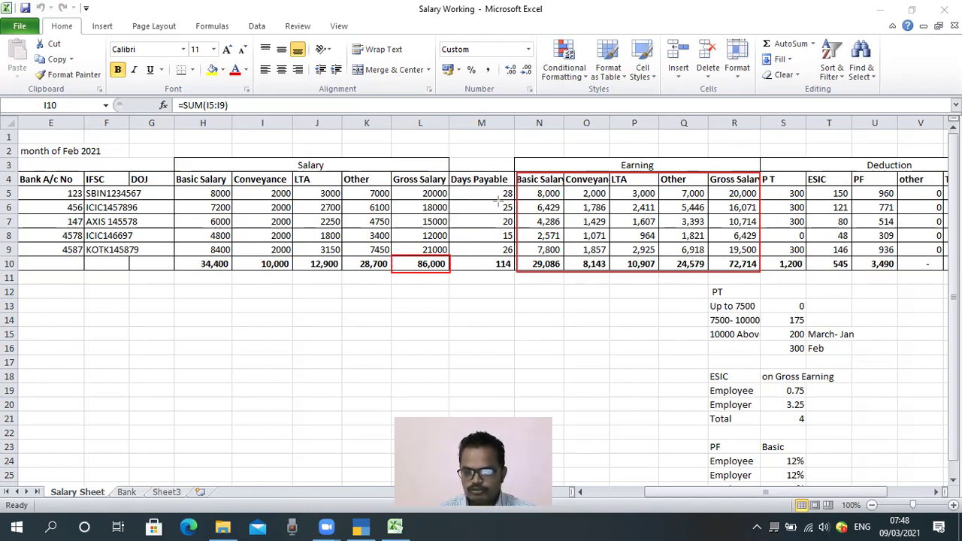
{"action": "mouse_move", "coordinate": [491, 199]}
{"action": "left_mouse_down"}
{"action": "mouse_move", "coordinate": [514, 216]}
{"action": "mouse_move", "coordinate": [514, 243]}
{"action": "left_mouse_up"}
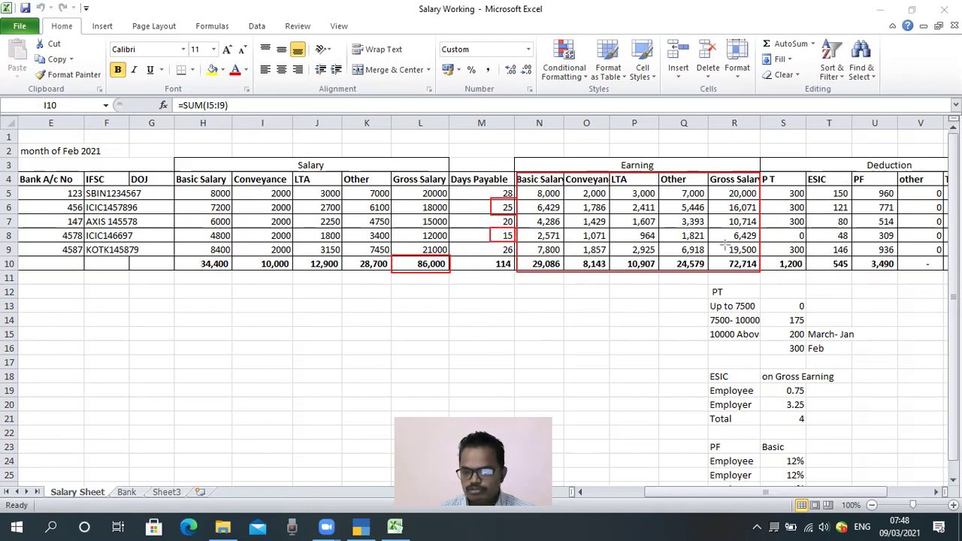
{"action": "left_click_drag", "start_coordinate": [397, 228], "coordinate": [458, 242]}
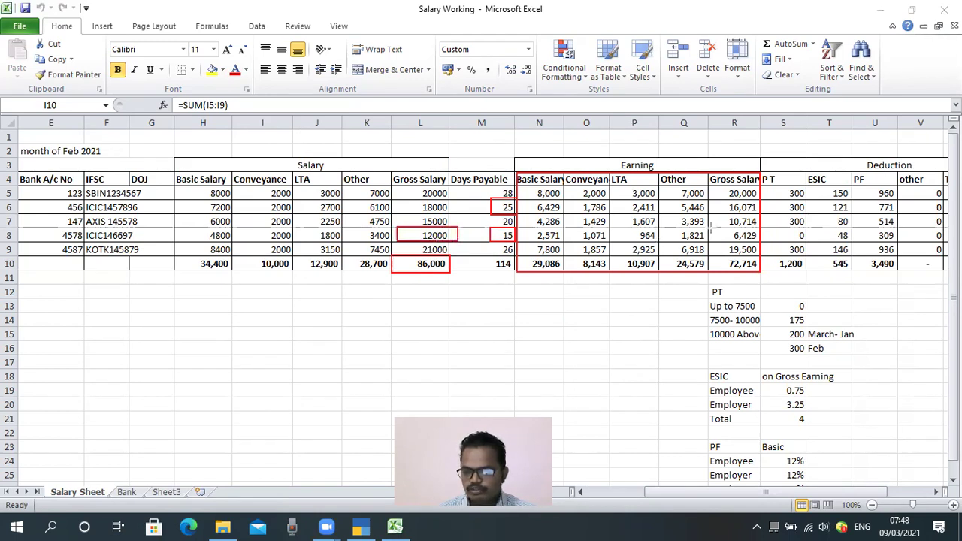
{"action": "left_click_drag", "start_coordinate": [710, 228], "coordinate": [761, 239]}
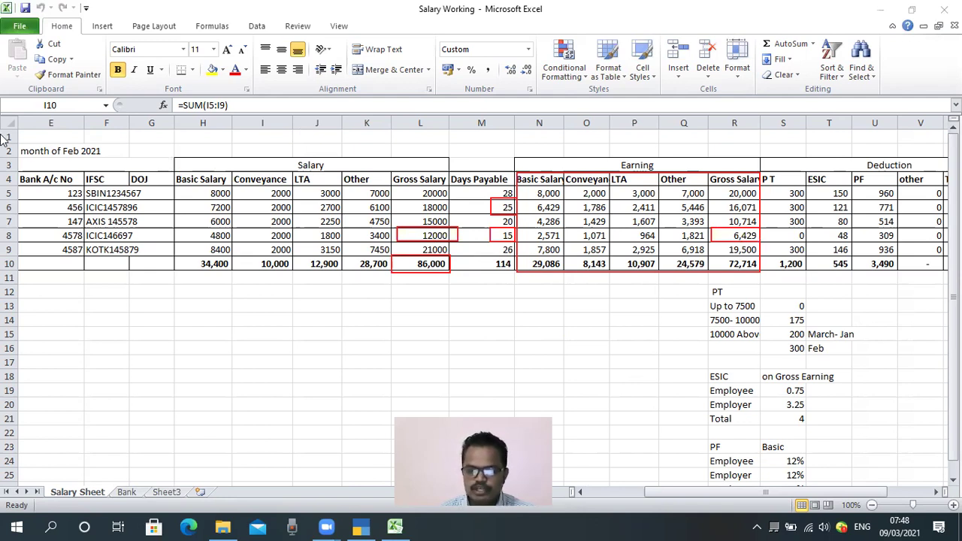
{"action": "mouse_move", "coordinate": [19, 138]}
{"action": "left_mouse_down"}
{"action": "mouse_move", "coordinate": [23, 172]}
{"action": "mouse_move", "coordinate": [107, 166]}
{"action": "left_mouse_up"}
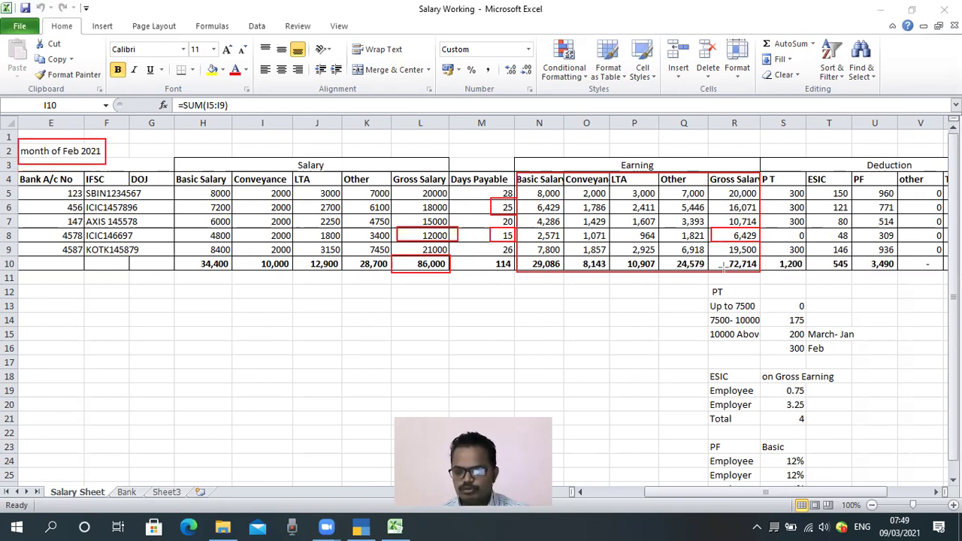
{"action": "left_click_drag", "start_coordinate": [708, 257], "coordinate": [762, 277]}
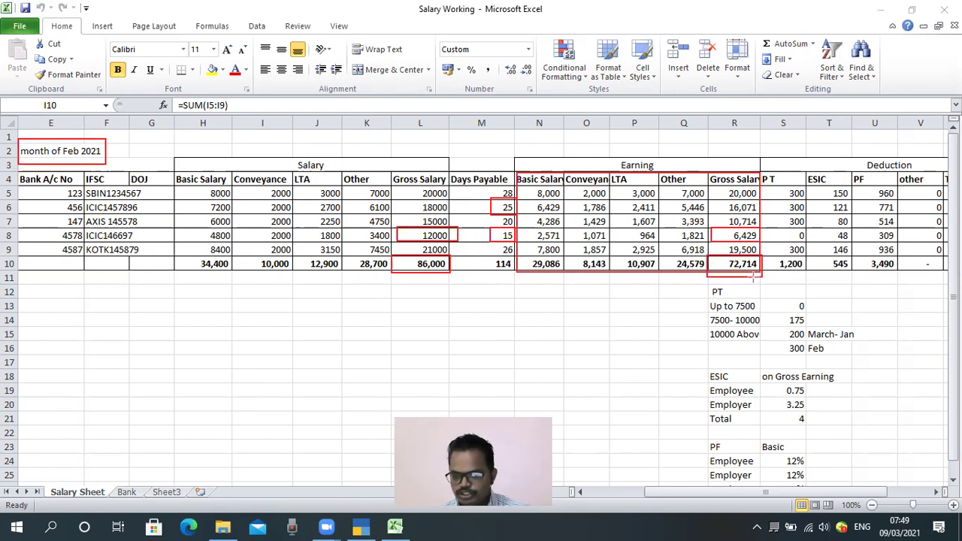
- Undo all the red annotation rectangles drawn on the salary sheet
{"action": "key", "text": "ctrl+z"}
{"action": "key", "text": "ctrl+z"}
{"action": "key", "text": "ctrl+z"}
{"action": "key", "text": "ctrl+z"}
{"action": "key", "text": "ctrl+z"}
{"action": "key", "text": "ctrl+z"}
{"action": "key", "text": "ctrl+z"}
{"action": "key", "text": "ctrl+z"}
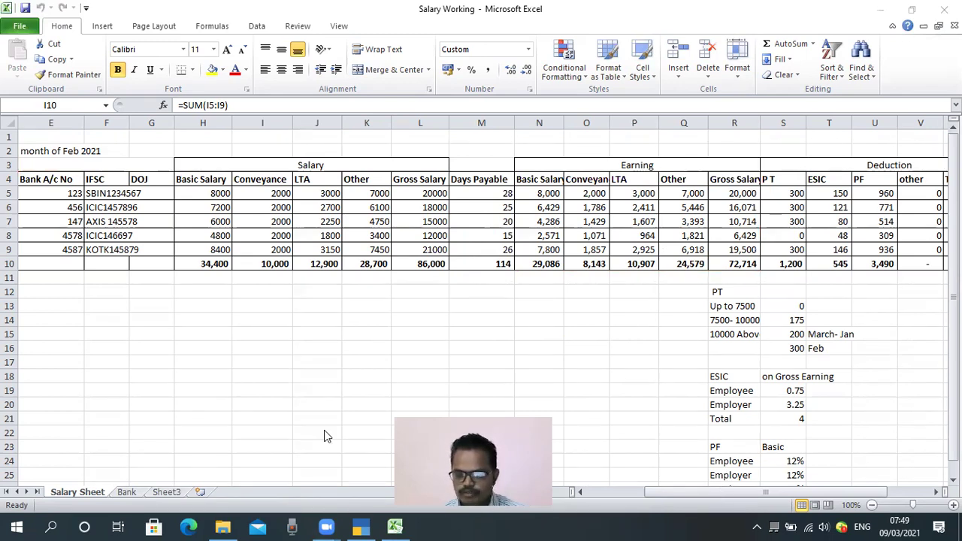
- Outline the Net Salary total with a temporary red rectangle, clear it, and switch to TallyPrime
{"action": "left_click_drag", "start_coordinate": [775, 491], "coordinate": [841, 497]}
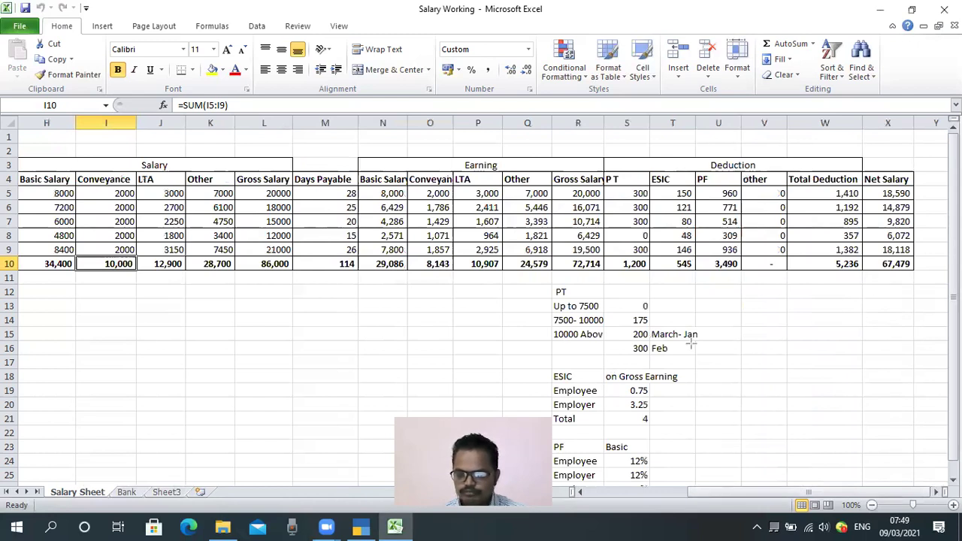
{"action": "mouse_move", "coordinate": [863, 257]}
{"action": "left_mouse_down"}
{"action": "mouse_move", "coordinate": [916, 272]}
{"action": "mouse_move", "coordinate": [913, 283]}
{"action": "left_mouse_up"}
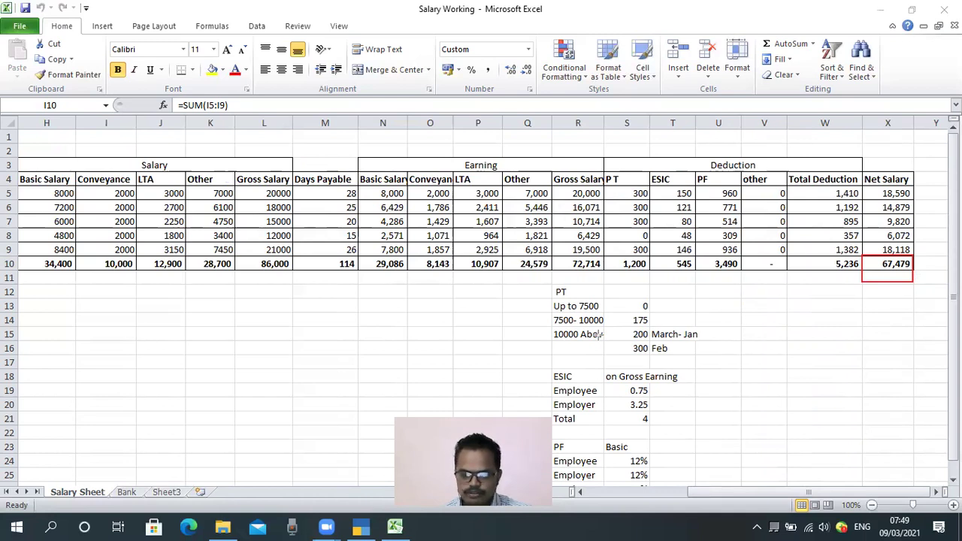
{"action": "left_click", "coordinate": [360, 521]}
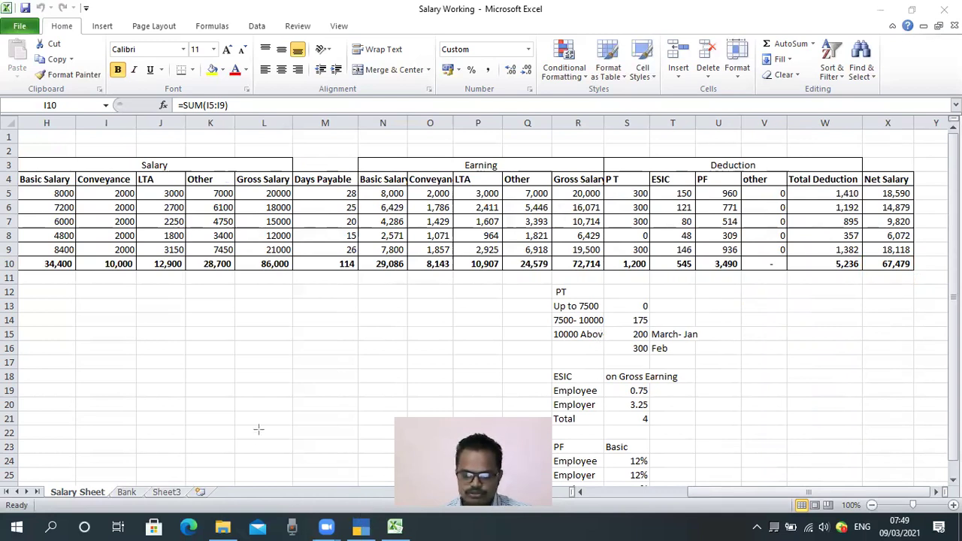
{"action": "left_click", "coordinate": [363, 526]}
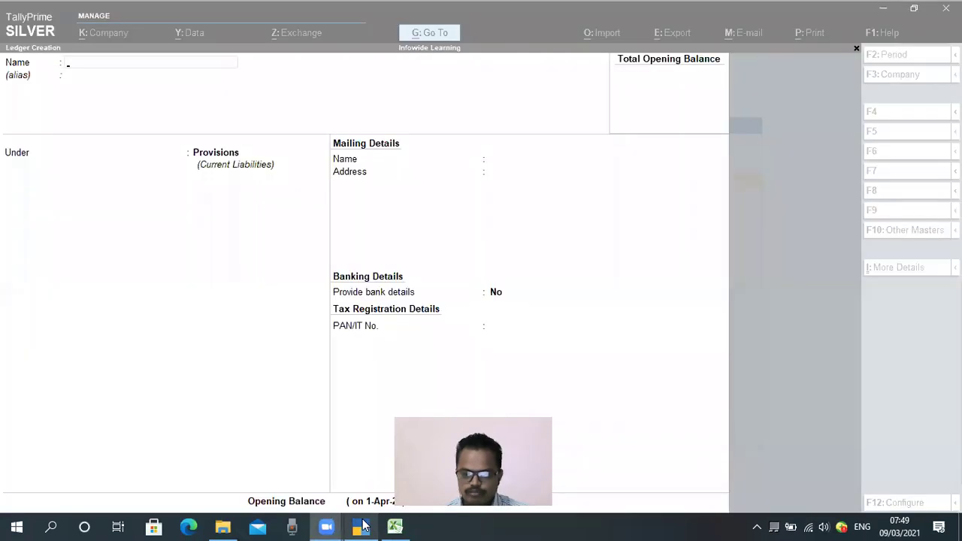
- Leave ledger creation, return to the Gateway of Tally, and open accounting voucher entry
{"action": "key", "text": "Escape"}
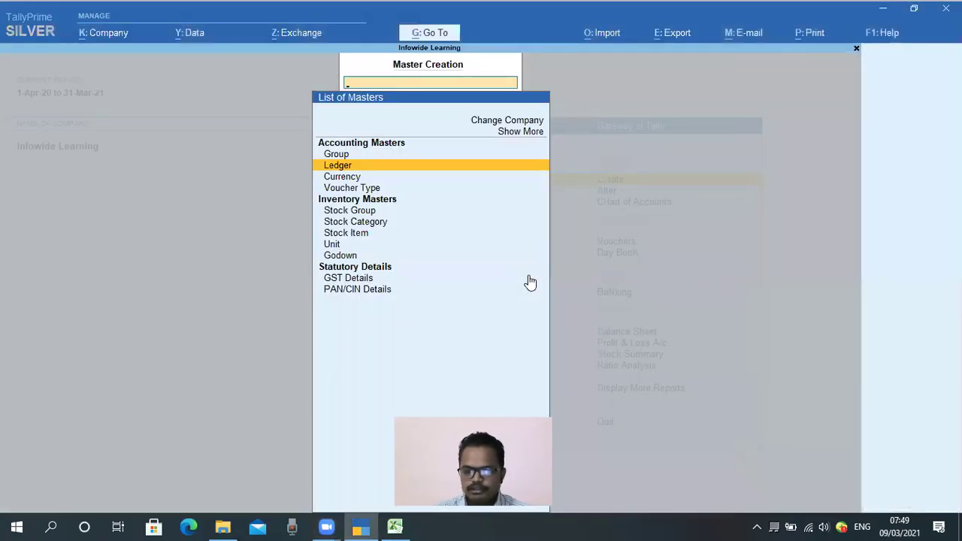
{"action": "key", "text": "Escape"}
{"action": "key", "text": "Escape"}
{"action": "key", "text": "Escape"}
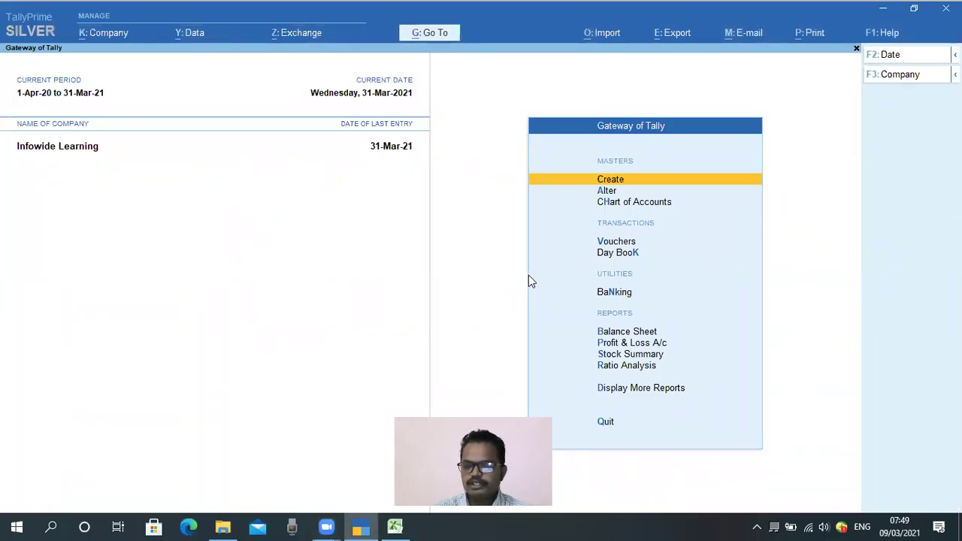
{"action": "key", "text": "Down"}
{"action": "key", "text": "Down"}
{"action": "key", "text": "Down"}
{"action": "key", "text": "Down"}
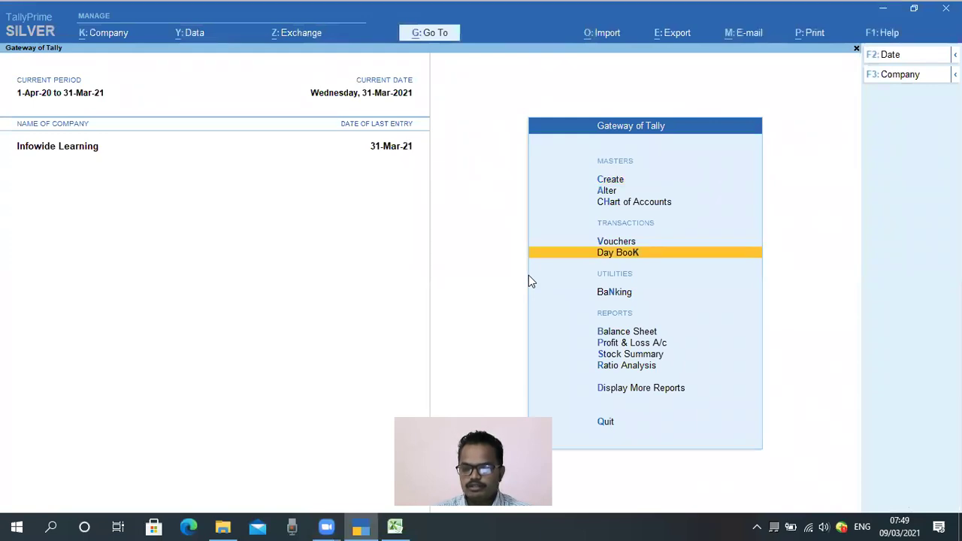
{"action": "key", "text": "Up"}
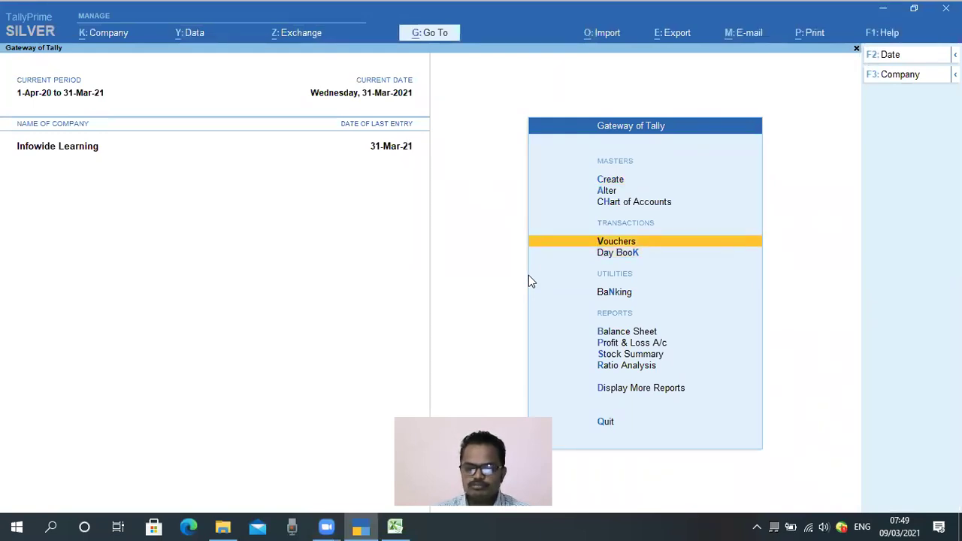
{"action": "key", "text": "Return"}
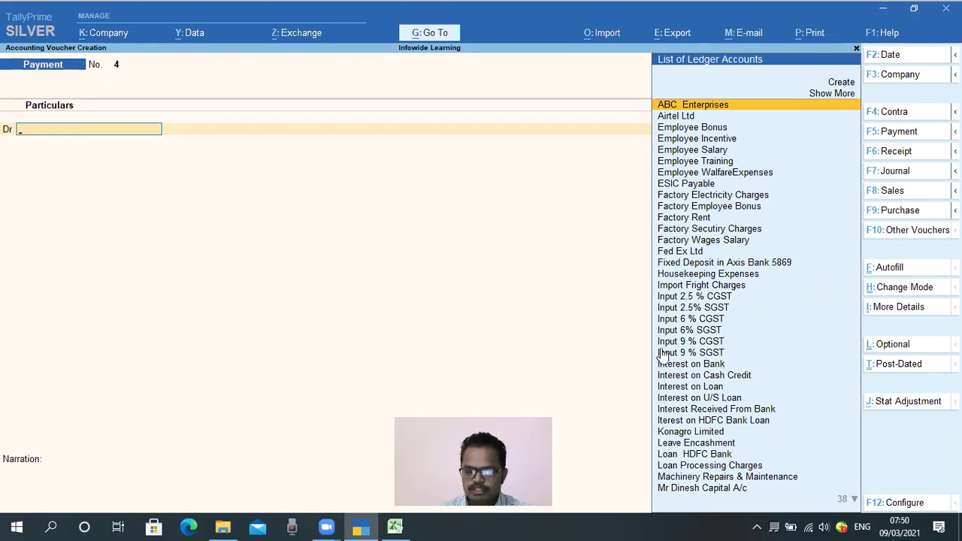
- Outline the Journal option in red, clear the annotation, and open the list of Journal voucher types
{"action": "left_click", "coordinate": [866, 169]}
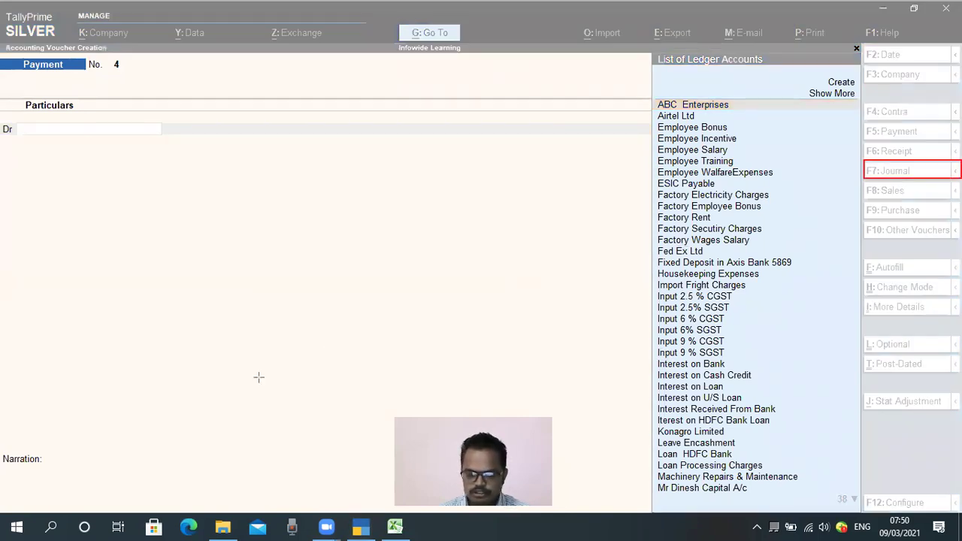
{"action": "left_click", "coordinate": [328, 306]}
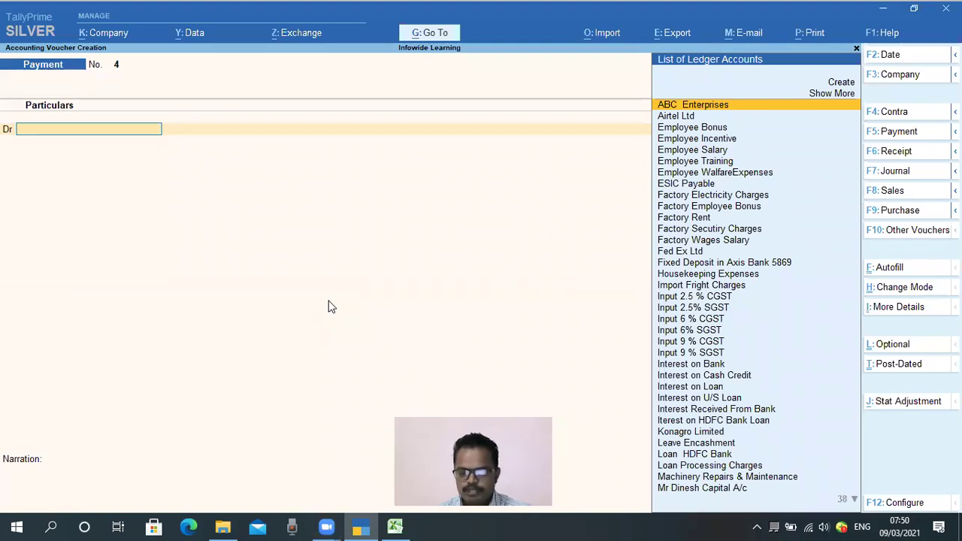
{"action": "key", "text": "F7"}
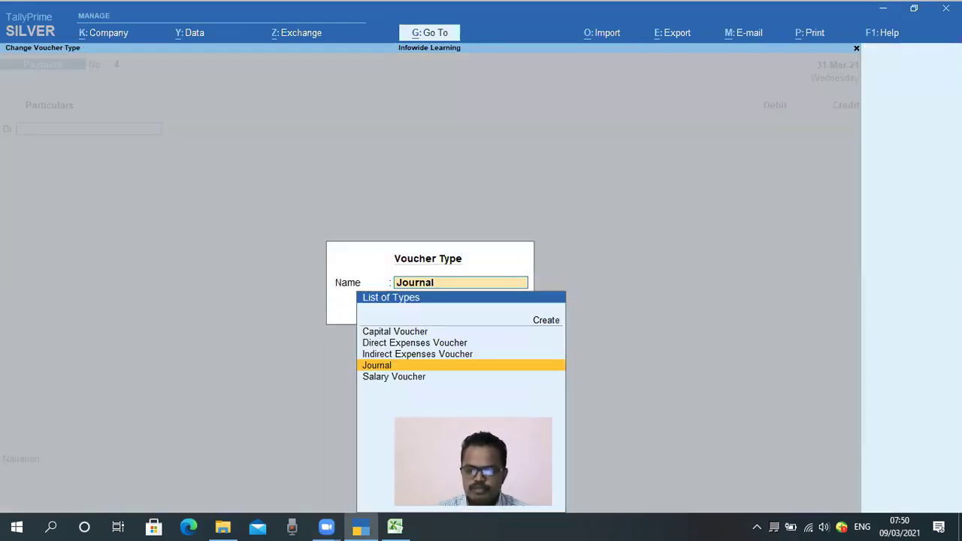
- Examine the available Journal voucher types, from Capital Voucher to Salary Voucher
{"action": "key", "text": "Up"}
{"action": "key", "text": "Up"}
{"action": "key", "text": "Up"}
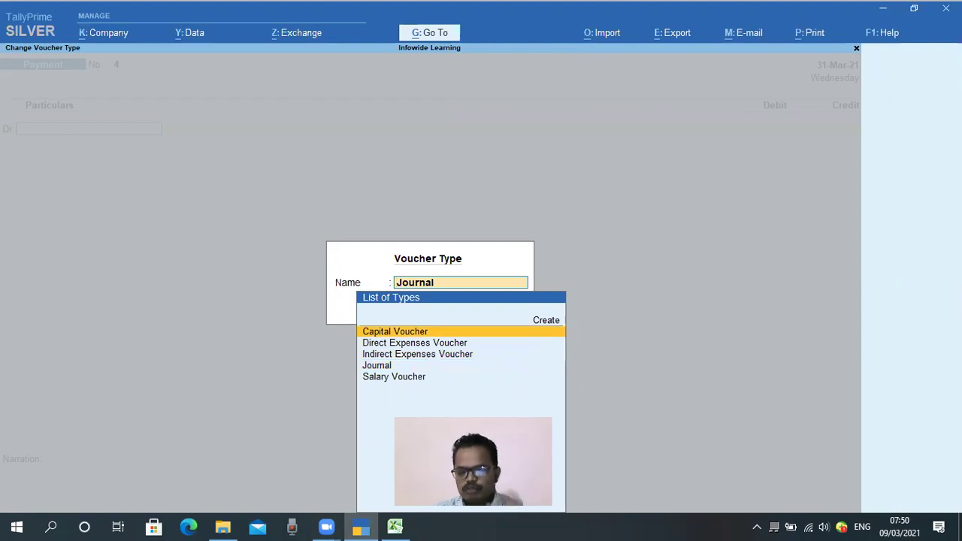
{"action": "key", "text": "Down"}
{"action": "key", "text": "Down"}
{"action": "key", "text": "Down"}
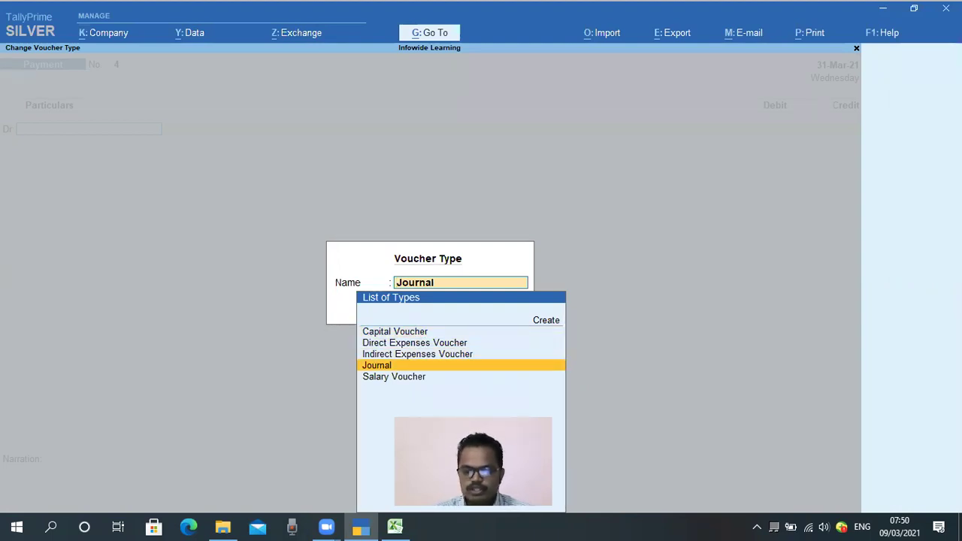
{"action": "key", "text": "Down"}
{"action": "key", "text": "Up"}
{"action": "key", "text": "Up"}
{"action": "key", "text": "Up"}
{"action": "key", "text": "Up"}
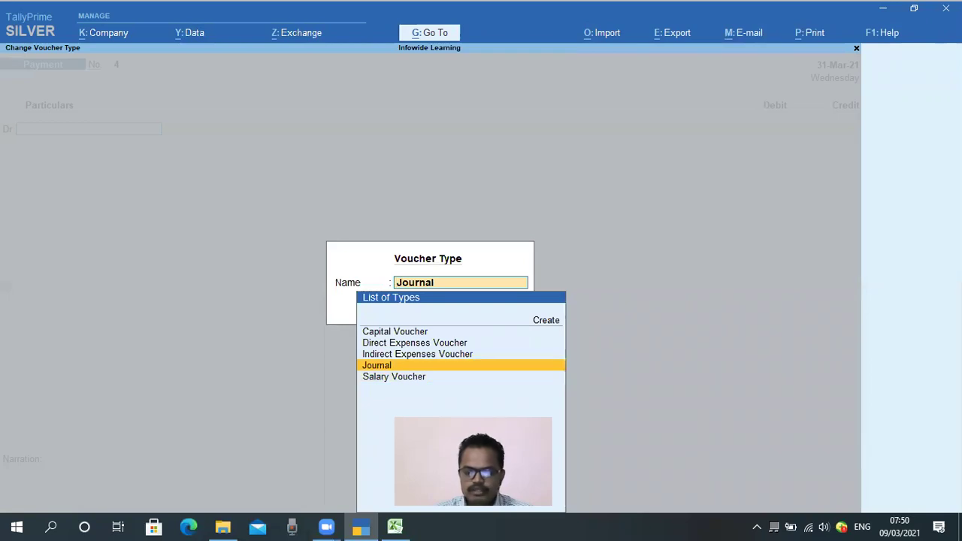
{"action": "key", "text": "Down"}
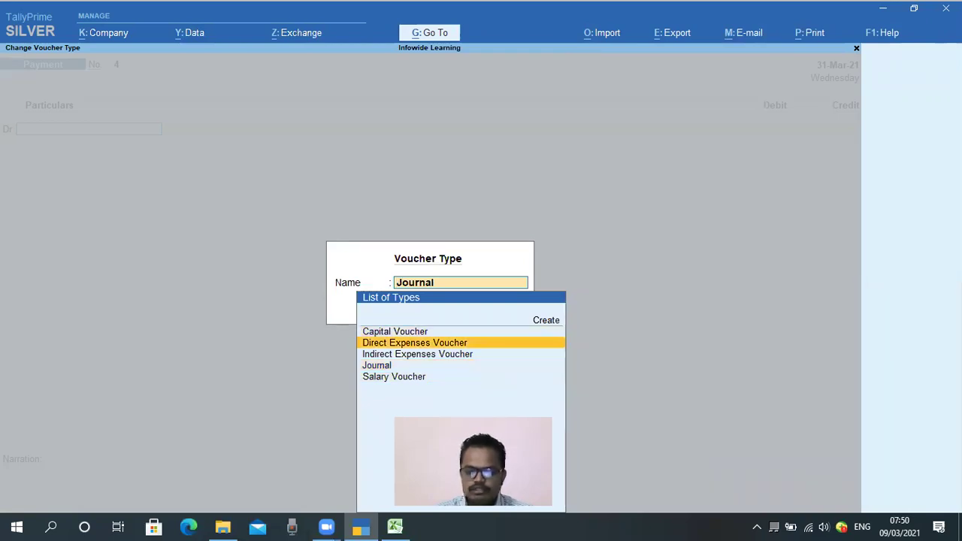
{"action": "key", "text": "Down"}
{"action": "key", "text": "Down"}
{"action": "key", "text": "Up"}
{"action": "key", "text": "Up"}
{"action": "key", "text": "Down"}
{"action": "key", "text": "Down"}
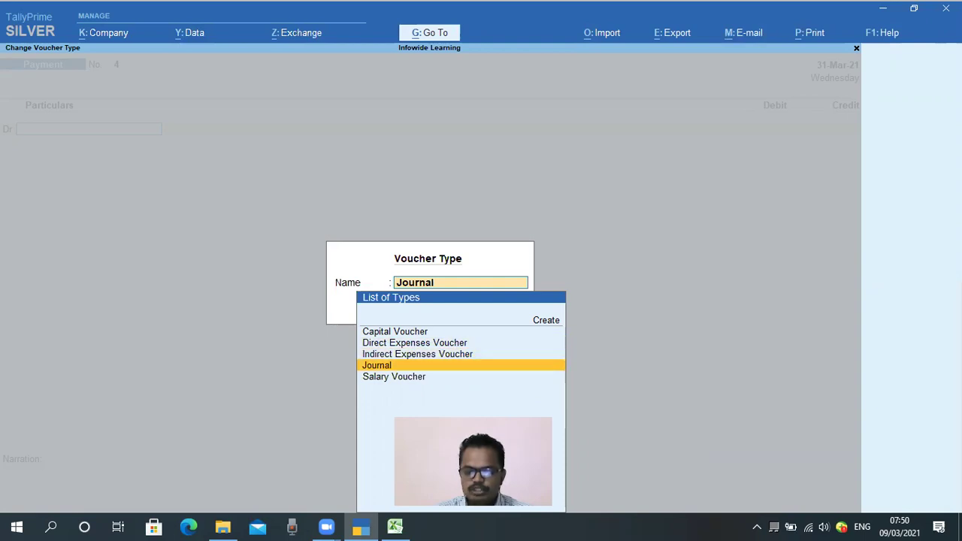
- Change the voucher type to Salary Voucher and outline the Accounting Voucher Creation heading in red
{"action": "key", "text": "Down"}
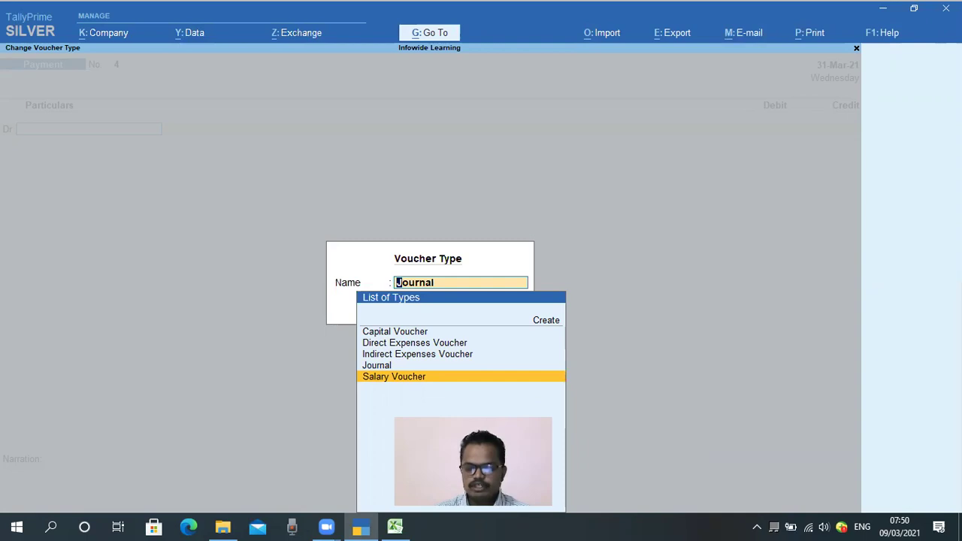
{"action": "key", "text": "Up"}
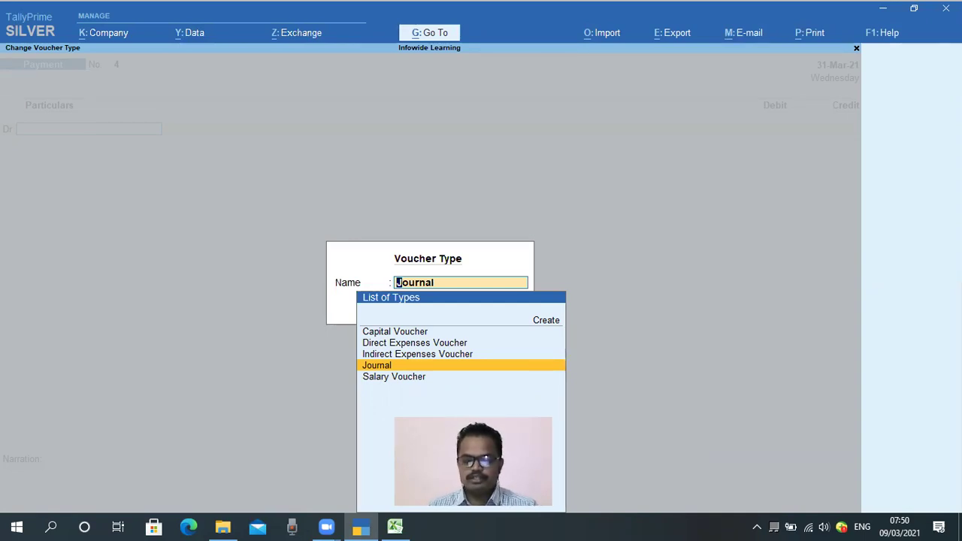
{"action": "key", "text": "Down"}
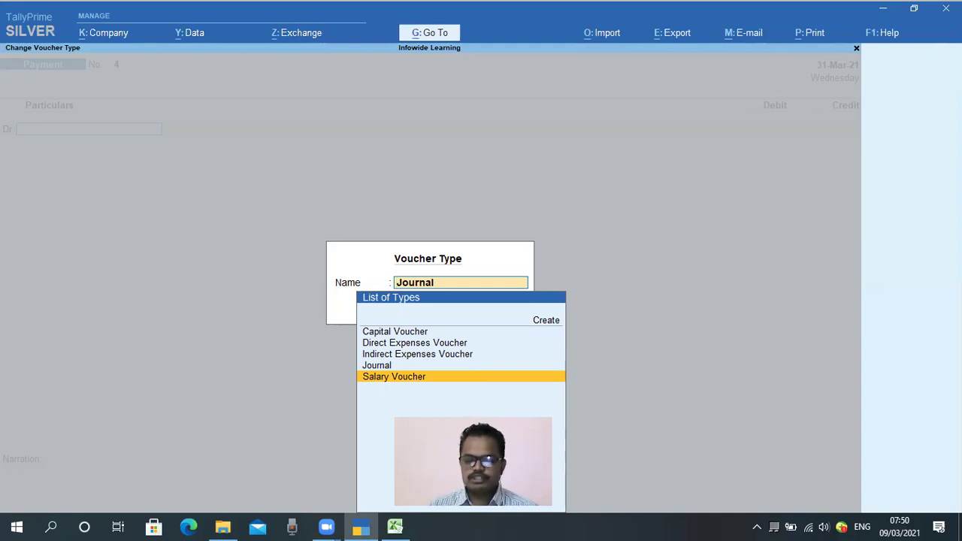
{"action": "key", "text": "Return"}
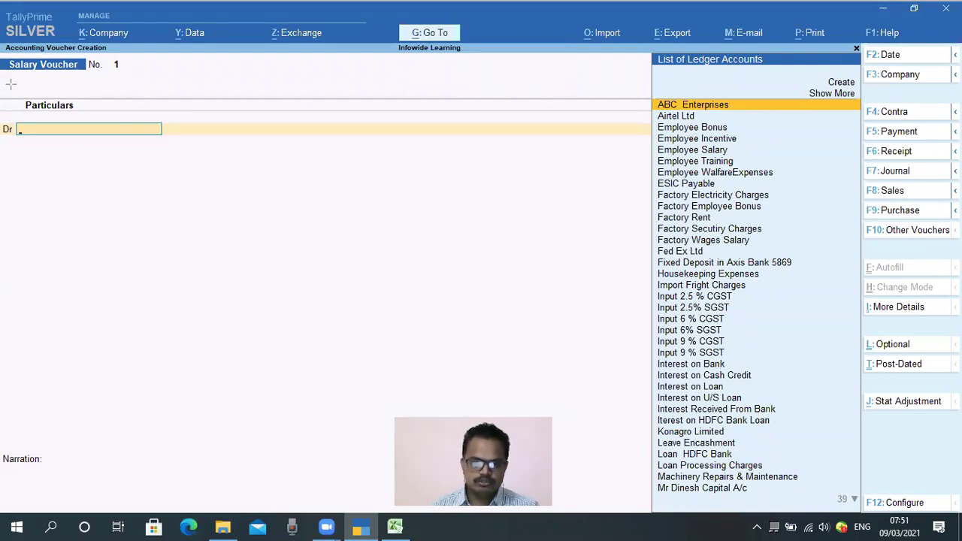
{"action": "mouse_move", "coordinate": [2, 43]}
{"action": "left_mouse_down"}
{"action": "mouse_move", "coordinate": [20, 57]}
{"action": "mouse_move", "coordinate": [111, 53]}
{"action": "left_mouse_up"}
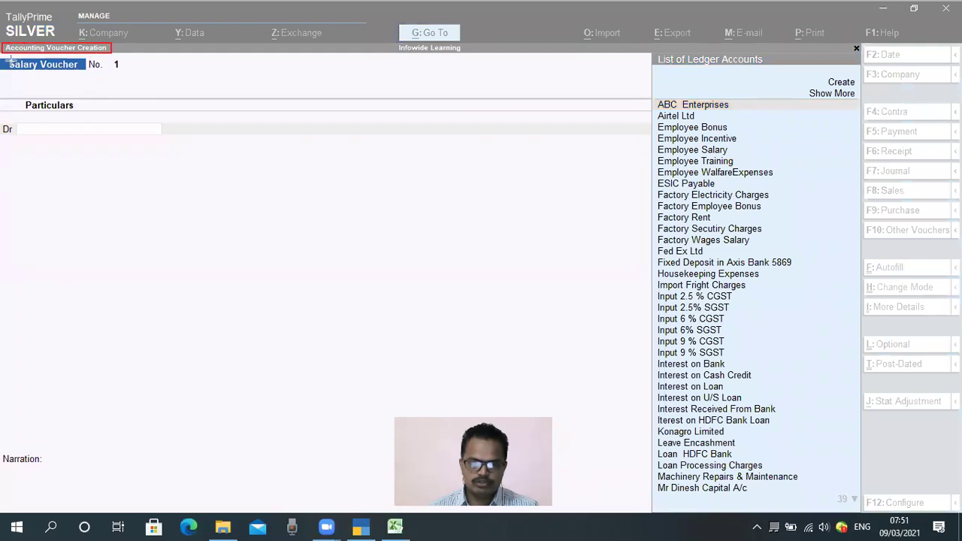
- Outline the Salary Voucher type and the voucher number in red, and clear the annotations
{"action": "mouse_move", "coordinate": [4, 58]}
{"action": "left_mouse_down"}
{"action": "mouse_move", "coordinate": [51, 74]}
{"action": "mouse_move", "coordinate": [107, 61]}
{"action": "mouse_move", "coordinate": [133, 70]}
{"action": "left_mouse_up"}
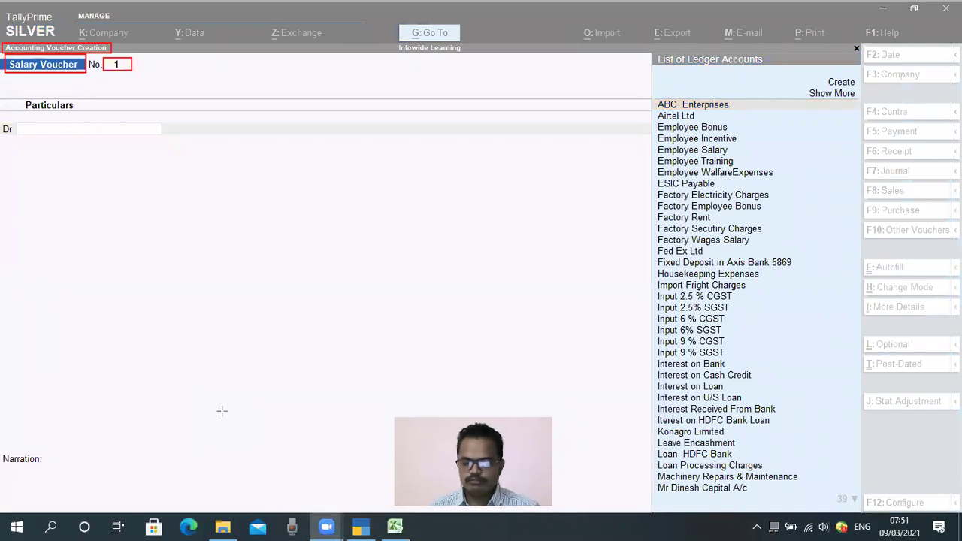
{"action": "left_click", "coordinate": [316, 269]}
- Set the voucher date to 30.4.20
{"action": "key", "text": "F2"}
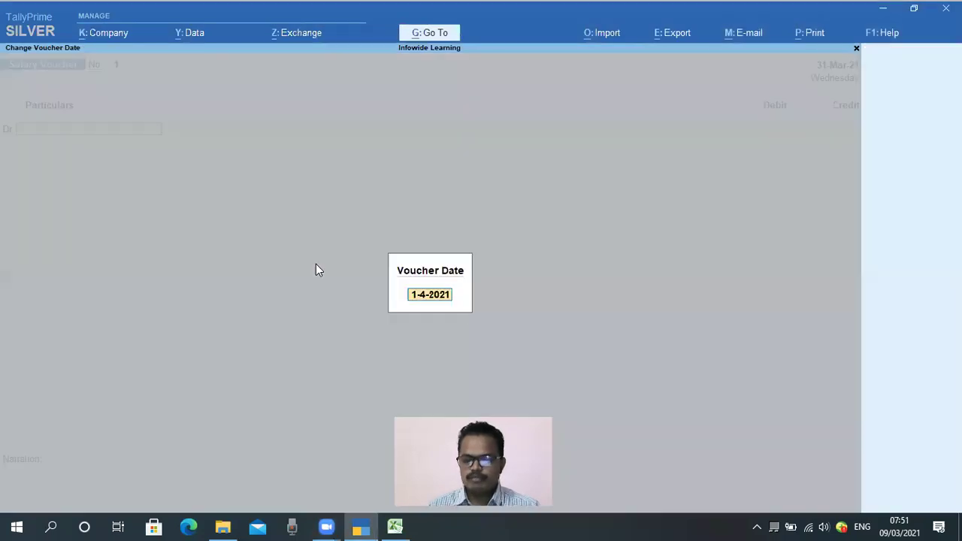
{"action": "type", "text": "30"}
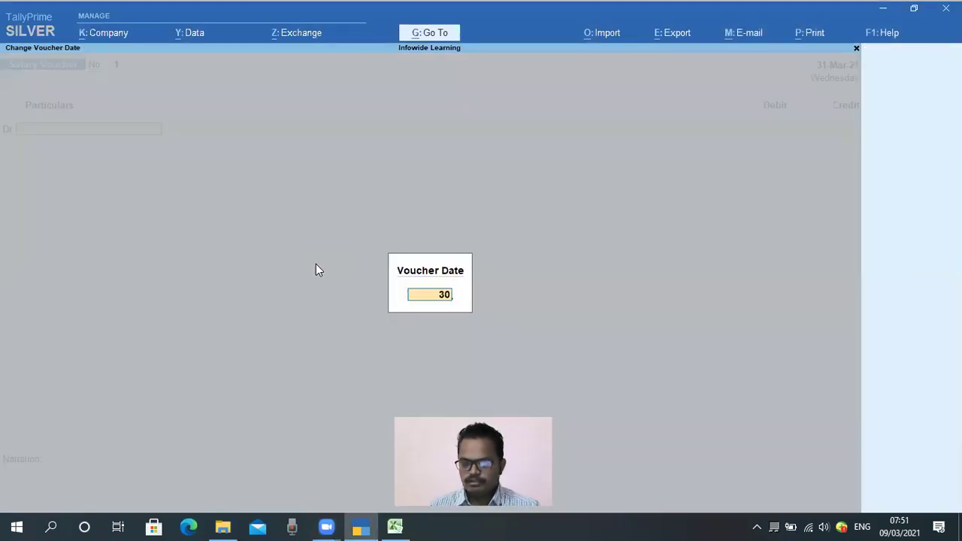
{"action": "type", "text": ".4."}
{"action": "type", "text": "21"}
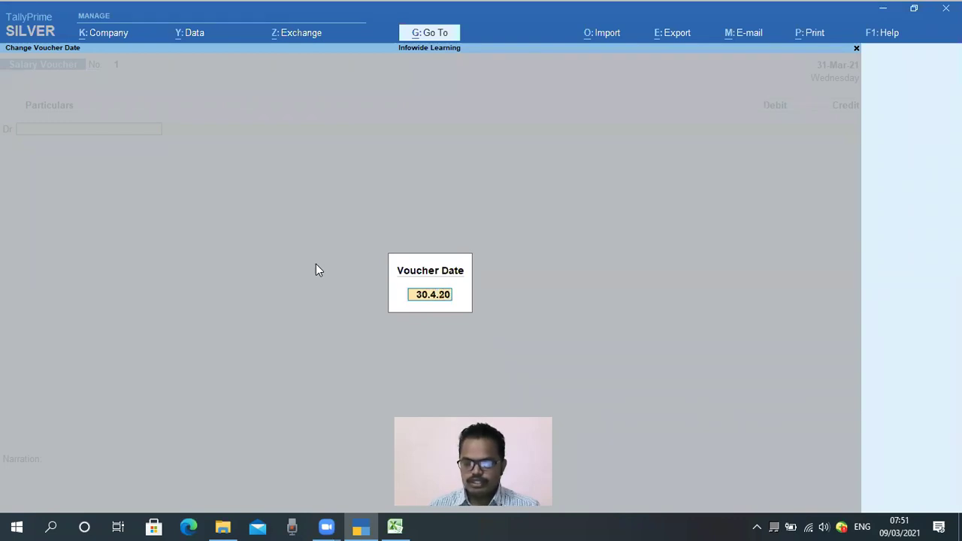
{"action": "key", "text": "Return"}
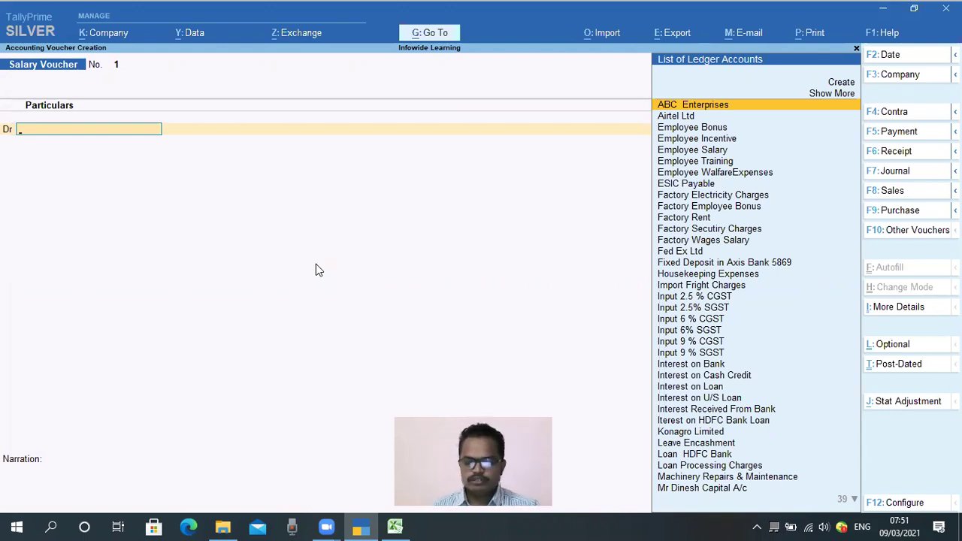
- Set the voucher date to 28.2.21 and select Salary A/c as the debit ledger
{"action": "key", "text": "F2"}
{"action": "type", "text": "28.2.21"}
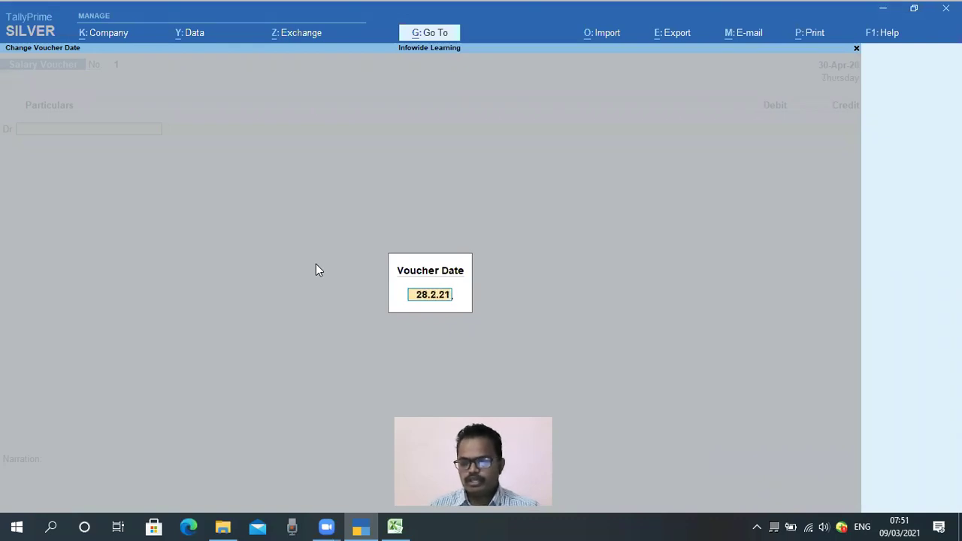
{"action": "key", "text": "Return"}
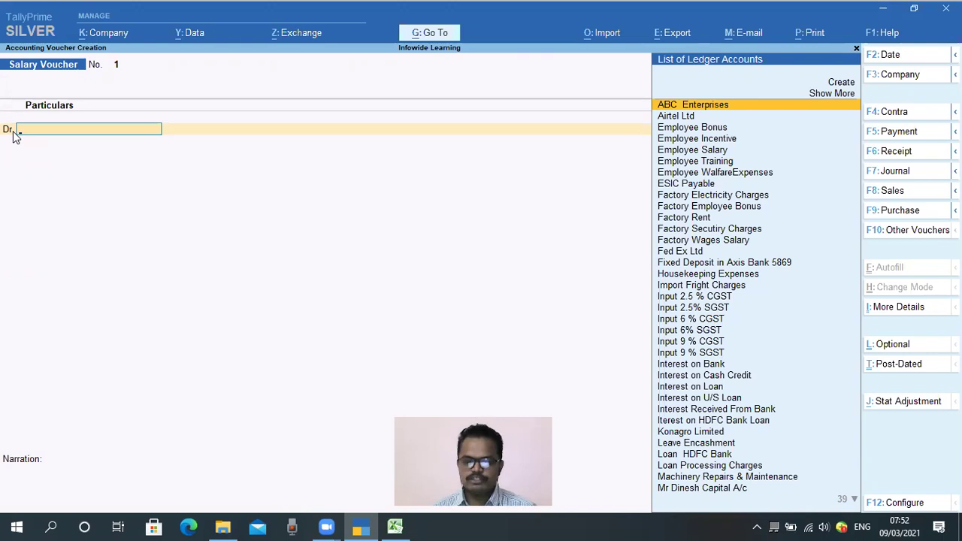
{"action": "type", "text": "Sala"}
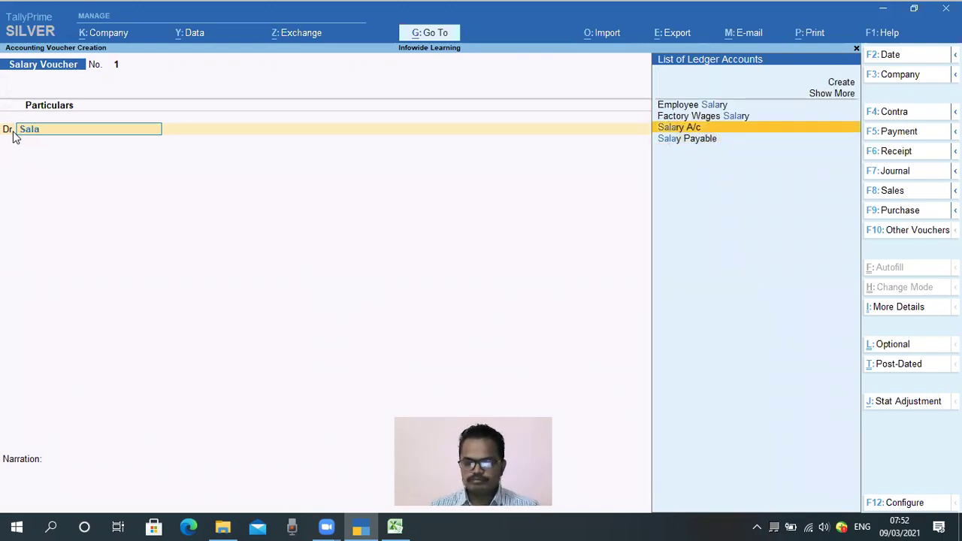
{"action": "key", "text": "Return"}
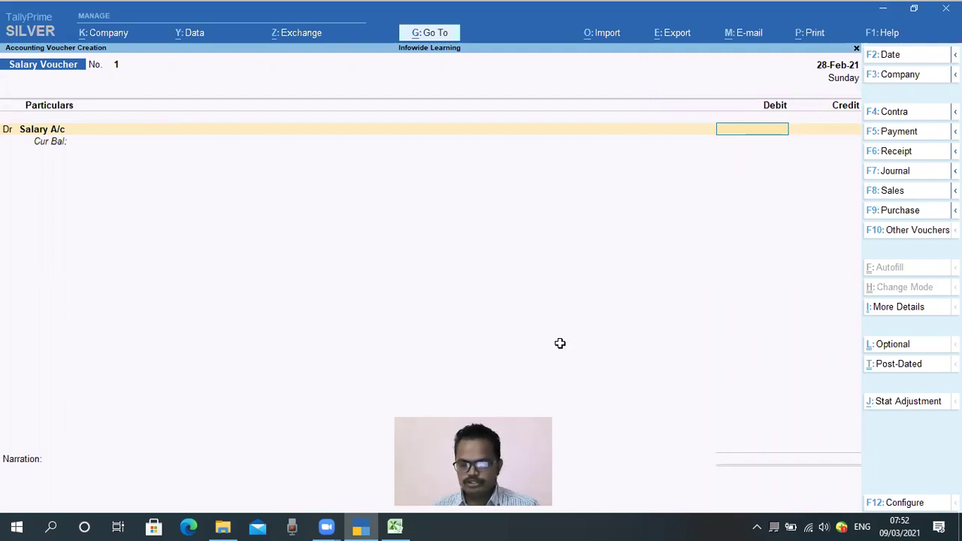
- Switch to the Excel salary sheet, examine the gross salary total under Earning with a temporary red outline, and return to TallyPrime
{"action": "key", "text": "alt+Tab"}
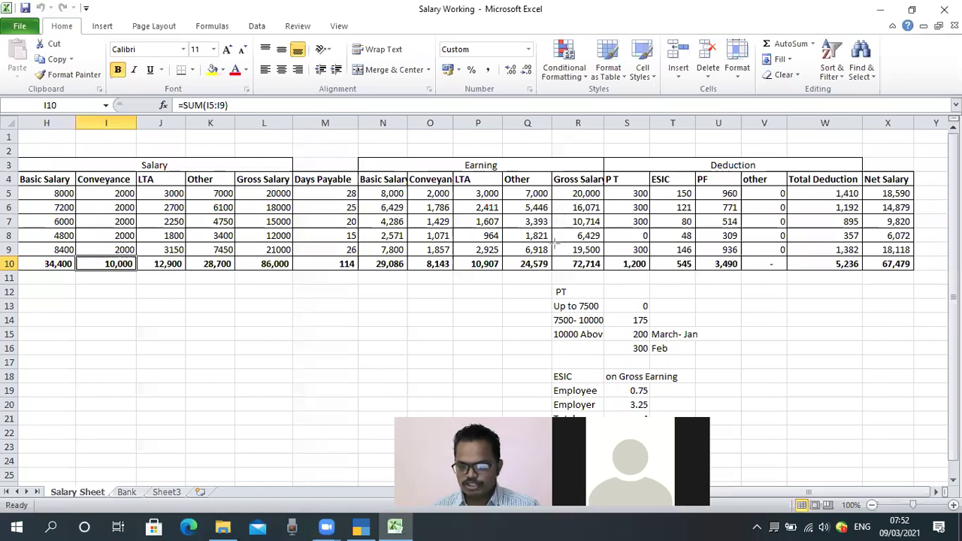
{"action": "mouse_move", "coordinate": [552, 254]}
{"action": "left_mouse_down"}
{"action": "mouse_move", "coordinate": [580, 276]}
{"action": "mouse_move", "coordinate": [610, 276]}
{"action": "left_mouse_up"}
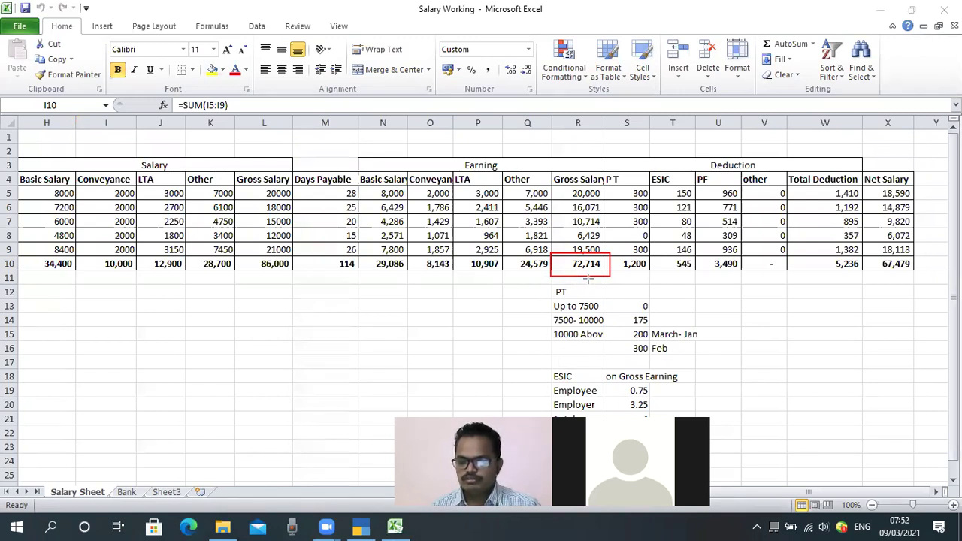
{"action": "left_click", "coordinate": [263, 435]}
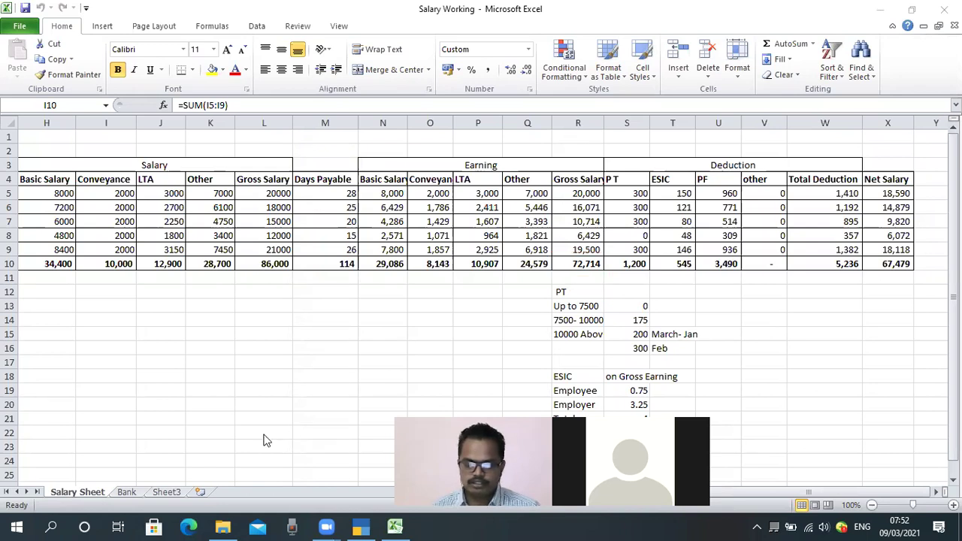
{"action": "left_click", "coordinate": [366, 520]}
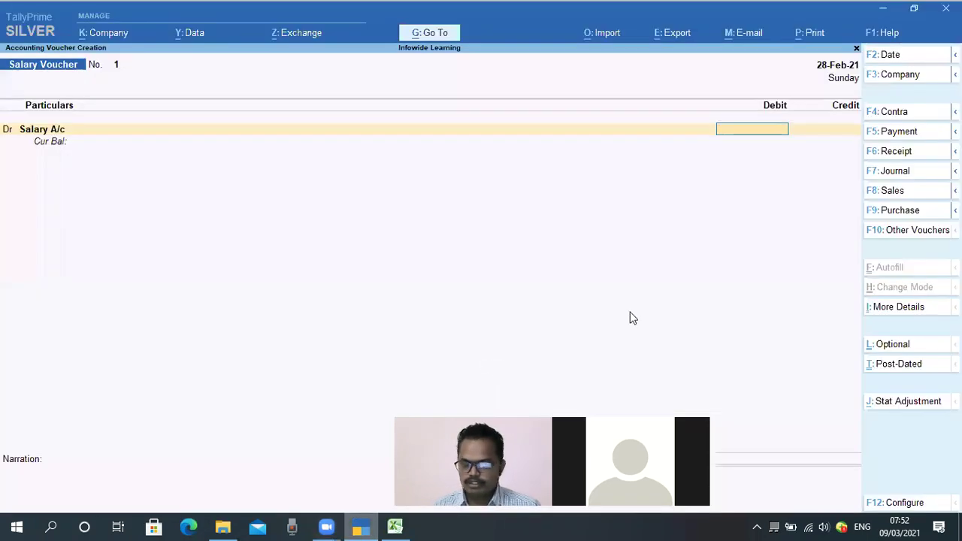
- Recheck the gross salary total in the Excel sheet and enter 72,714 as the Salary A/c debit amount in TallyPrime
{"action": "type", "text": "72"}
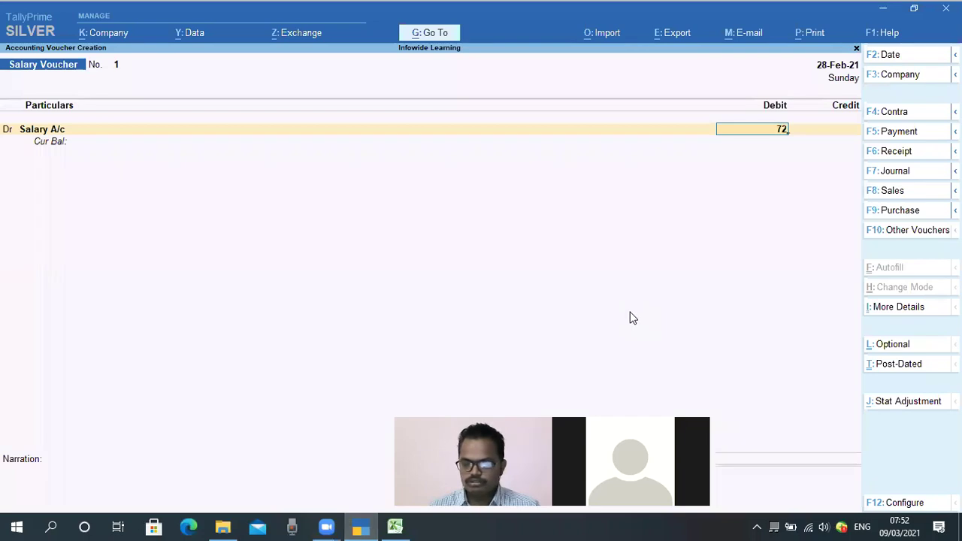
{"action": "key", "text": "alt+Tab"}
{"action": "key", "text": "alt+Tab"}
{"action": "key", "text": "alt+Tab"}
{"action": "key", "text": "alt+Tab"}
{"action": "key", "text": "alt+Tab"}
{"action": "key", "text": "alt+Tab"}
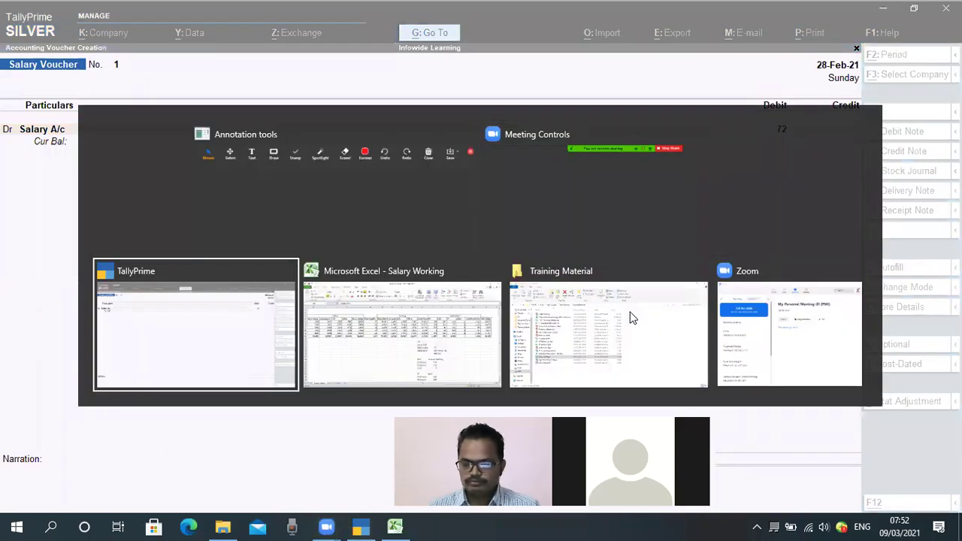
{"action": "key", "text": "alt+Tab"}
{"action": "key", "text": "alt+Tab"}
{"action": "key", "text": "alt+Tab"}
{"action": "key", "text": "alt+Tab"}
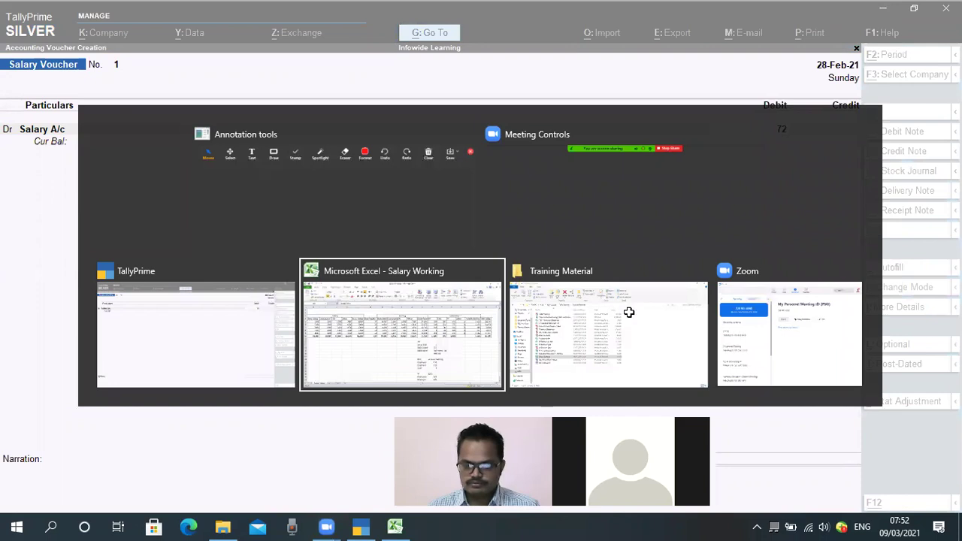
{"action": "key", "text": "alt+Tab"}
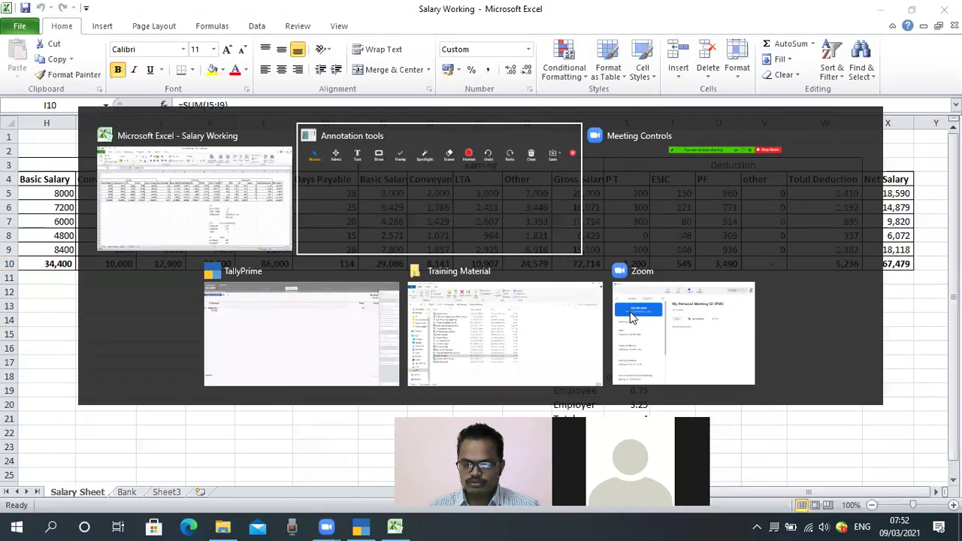
{"action": "key", "text": "alt+Tab"}
{"action": "key", "text": "alt+Tab"}
{"action": "type", "text": "72,714"}
{"action": "key", "text": "Return"}
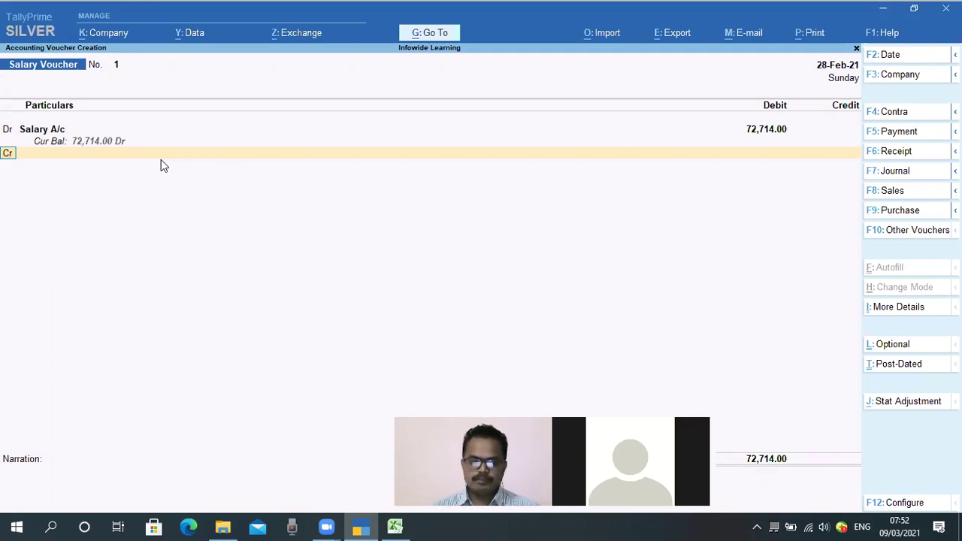
- Look up the PT total in the Excel salary sheet and credit Profession Tax Payable with 1200 in the TallyPrime voucher
{"action": "key", "text": "Return"}
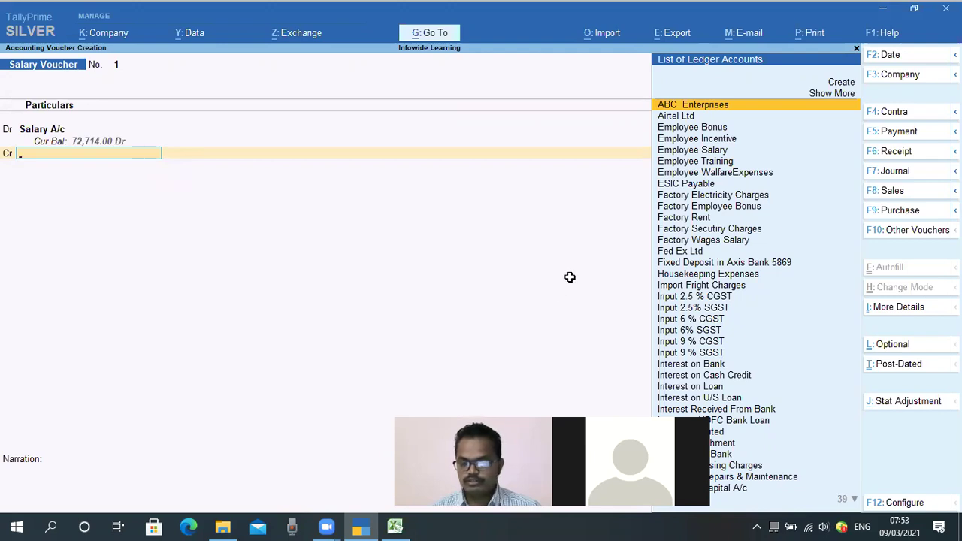
{"action": "key", "text": "alt+Tab"}
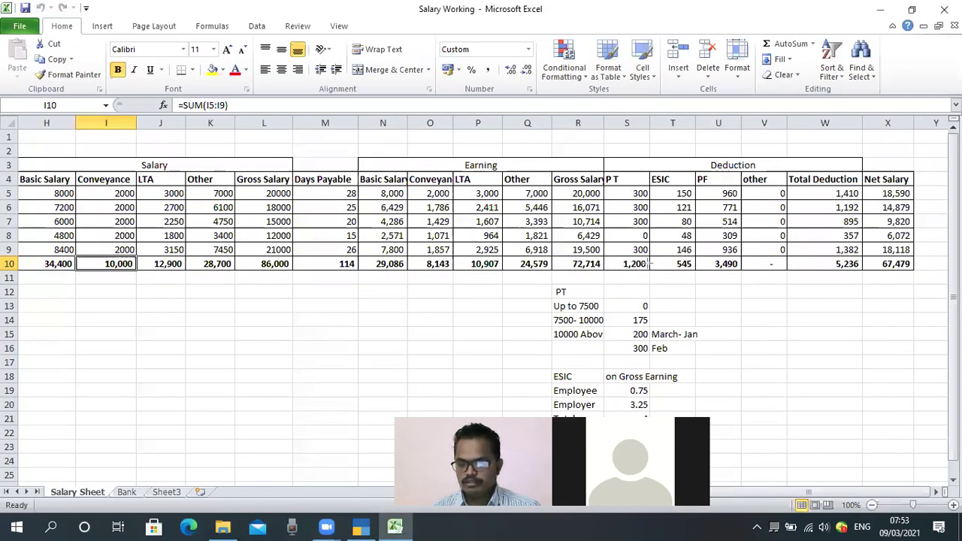
{"action": "left_click_drag", "start_coordinate": [605, 257], "coordinate": [655, 272]}
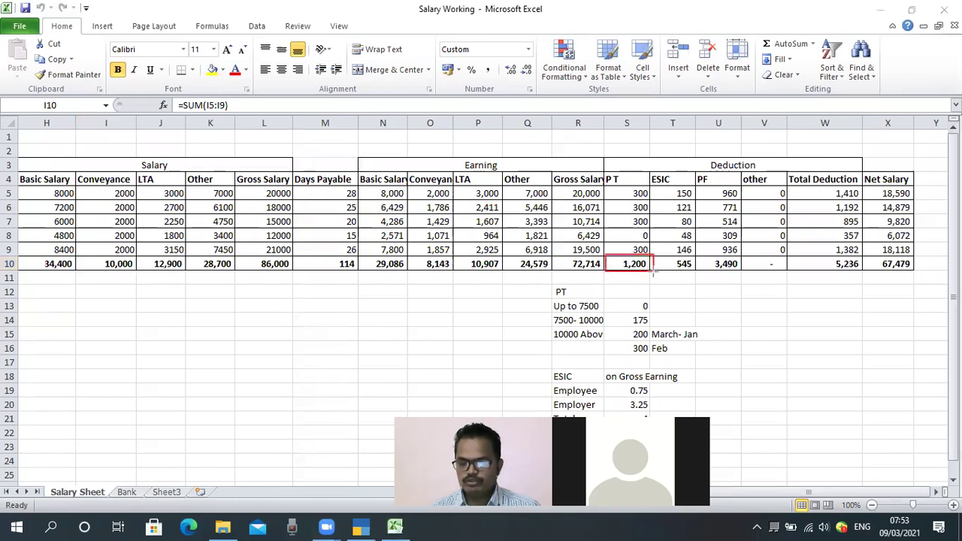
{"action": "left_click", "coordinate": [222, 403]}
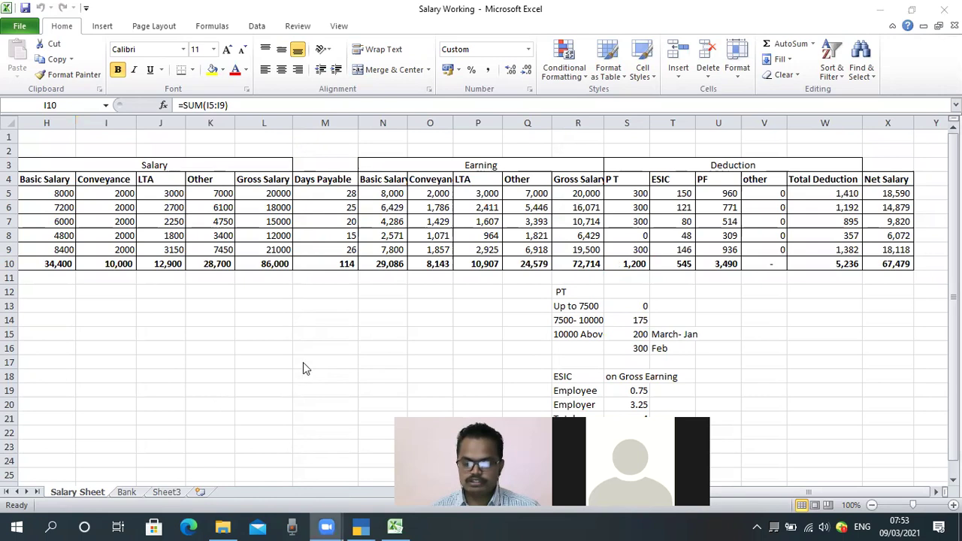
{"action": "left_click", "coordinate": [311, 358]}
{"action": "left_click", "coordinate": [362, 527]}
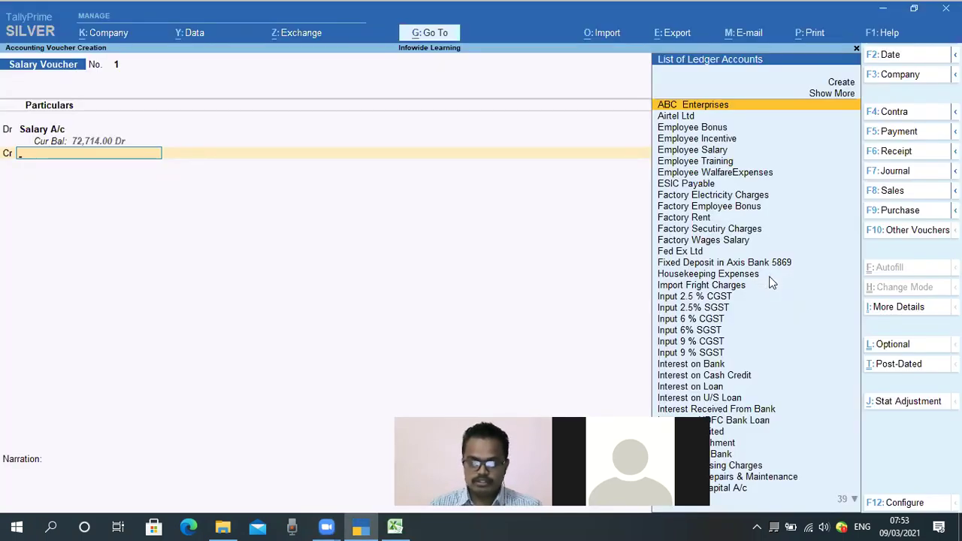
{"action": "type", "text": "Profes"}
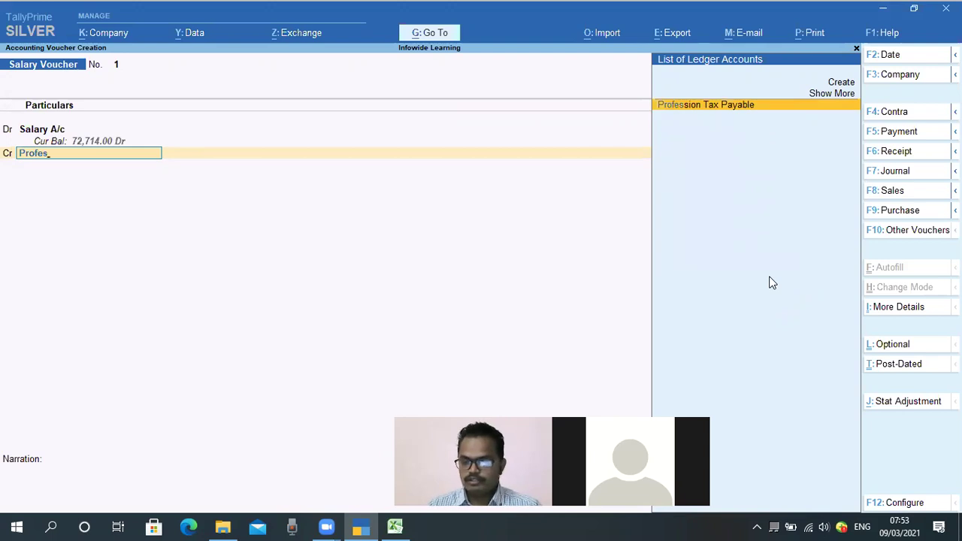
{"action": "key", "text": "Return"}
{"action": "type", "text": "1200"}
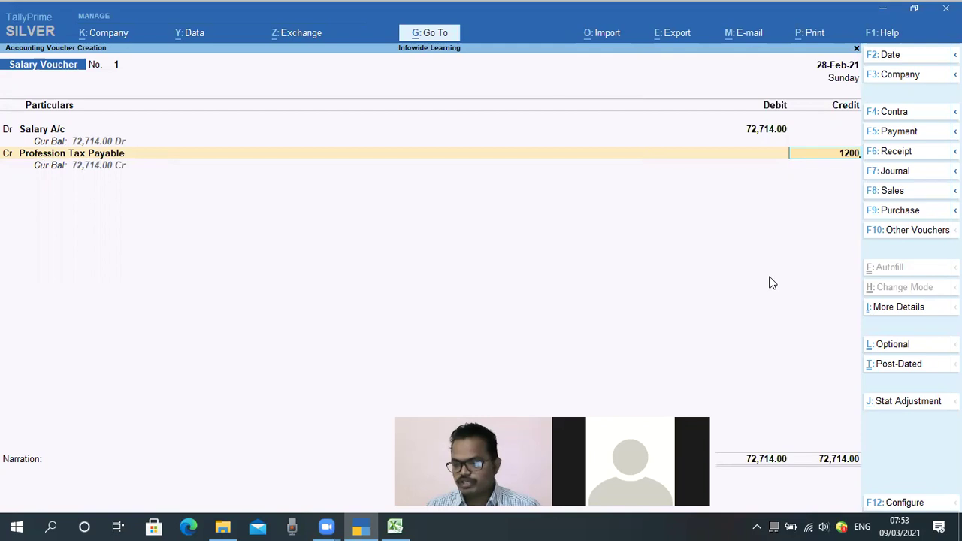
{"action": "key", "text": "Return"}
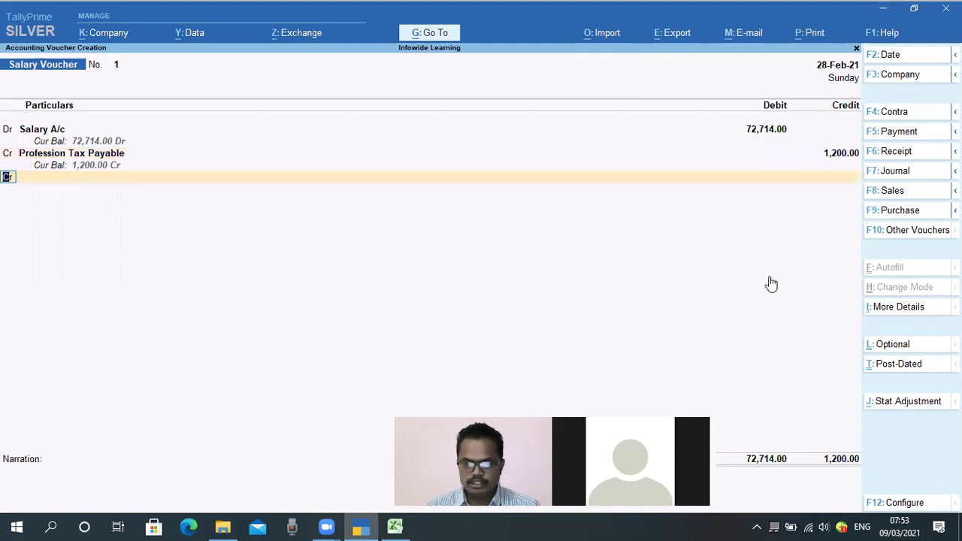
- Look up the ESIC deduction total in the Excel salary sheet and credit ESIC Payable with 545 in the TallyPrime voucher
{"action": "key", "text": "Return"}
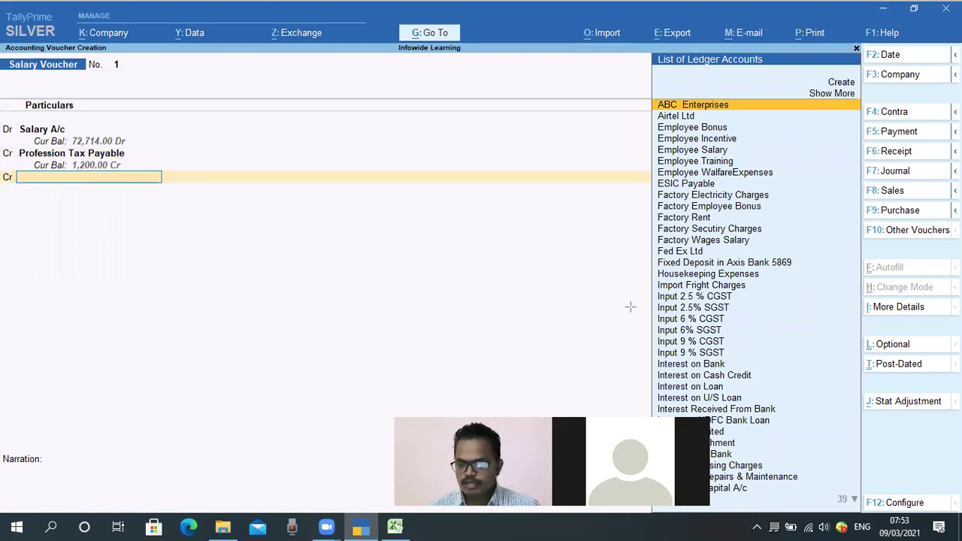
{"action": "key", "text": "alt+Tab"}
{"action": "left_click_drag", "start_coordinate": [699, 276], "coordinate": [699, 276]}
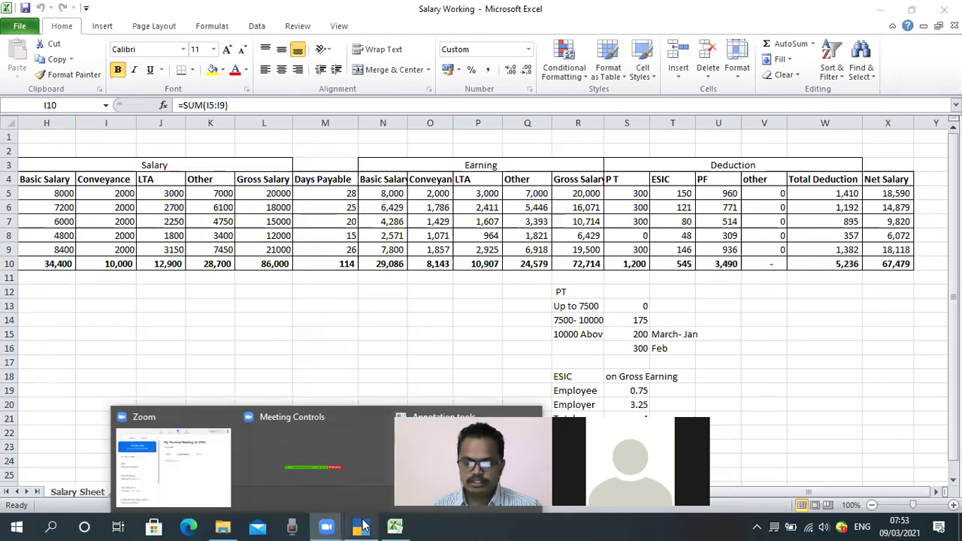
{"action": "left_click", "coordinate": [362, 526]}
{"action": "type", "text": "Esic"}
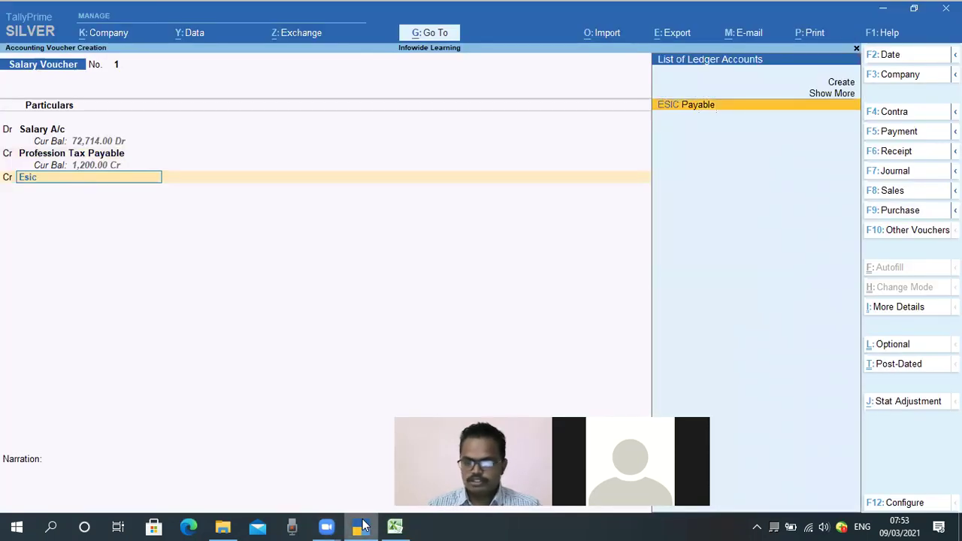
{"action": "key", "text": "Return"}
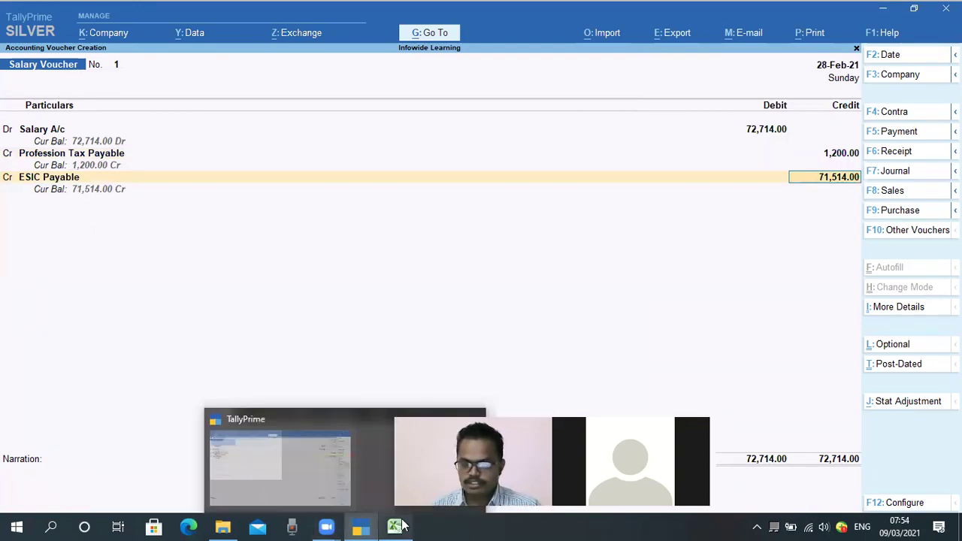
{"action": "left_click", "coordinate": [396, 526]}
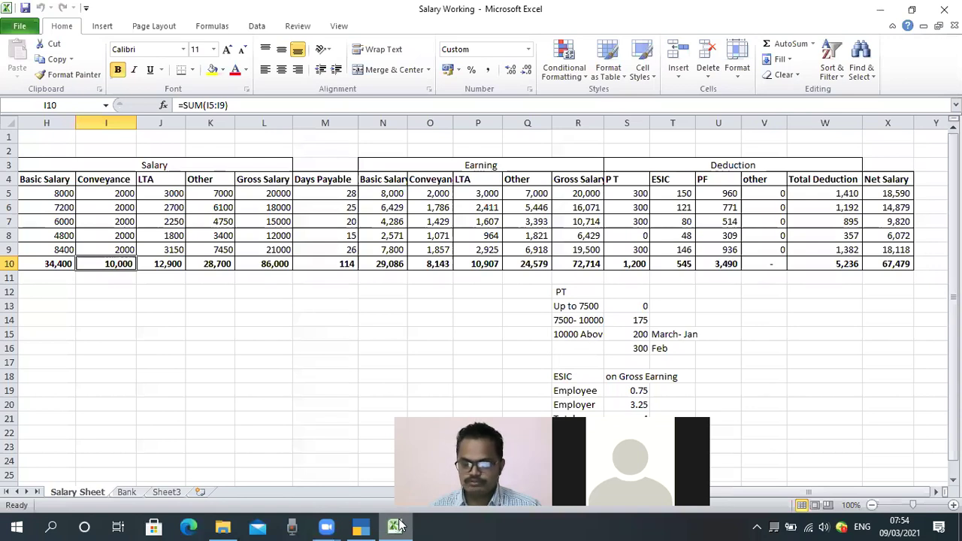
{"action": "left_click", "coordinate": [396, 526]}
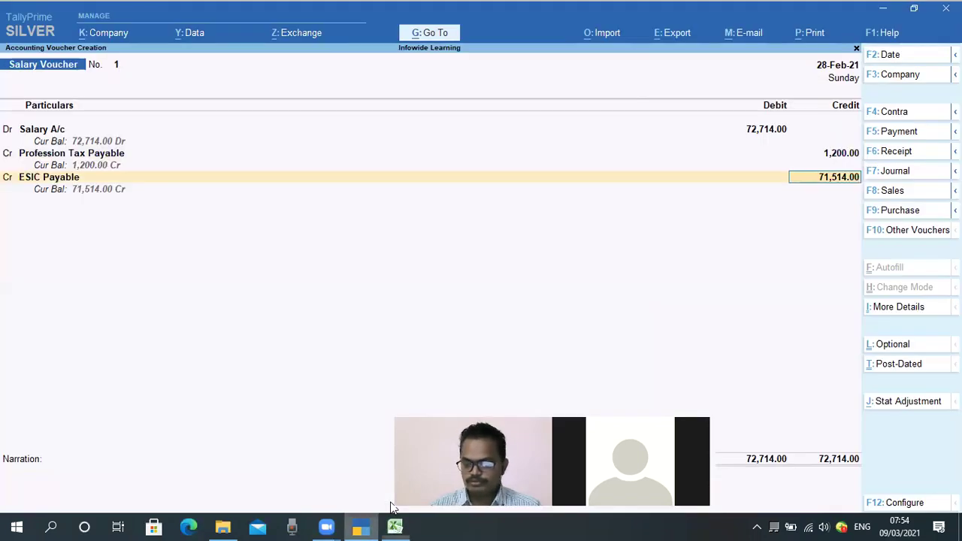
{"action": "key", "text": "BackSpace"}
{"action": "type", "text": "545"}
{"action": "key", "text": "Return"}
- Look up the PF deduction total in the Excel salary sheet with a temporary red outline and return to the TallyPrime voucher
{"action": "key", "text": "Return"}
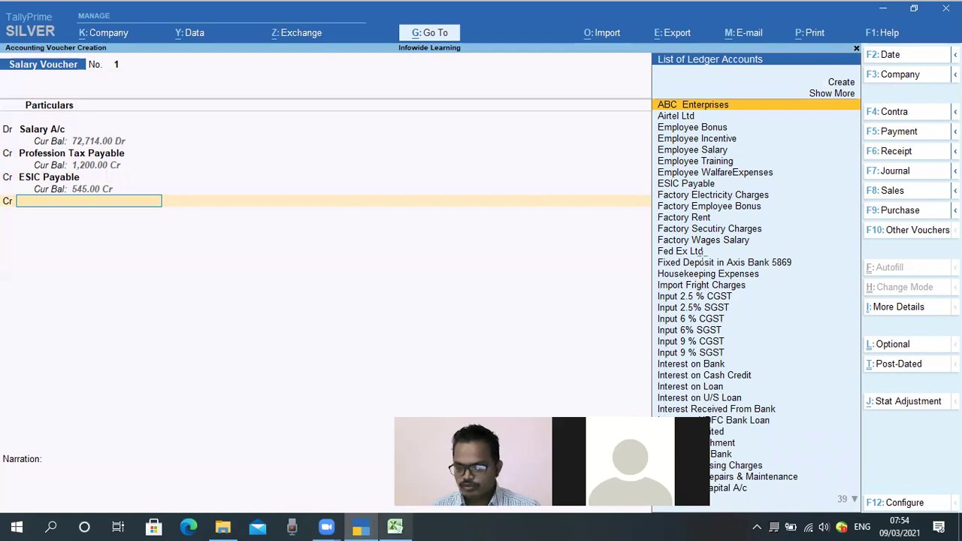
{"action": "key", "text": "alt+Tab"}
{"action": "left_click_drag", "start_coordinate": [701, 256], "coordinate": [744, 277]}
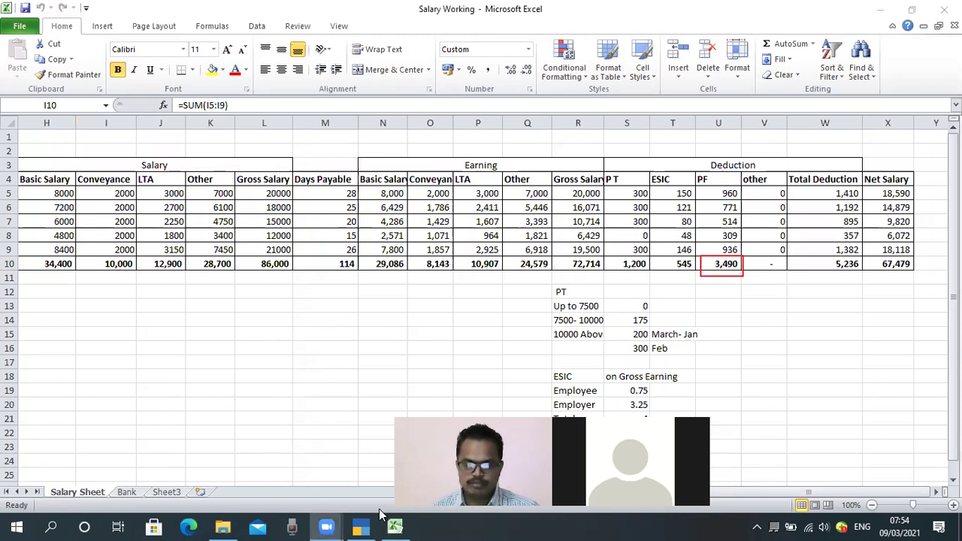
{"action": "mouse_move", "coordinate": [397, 526]}
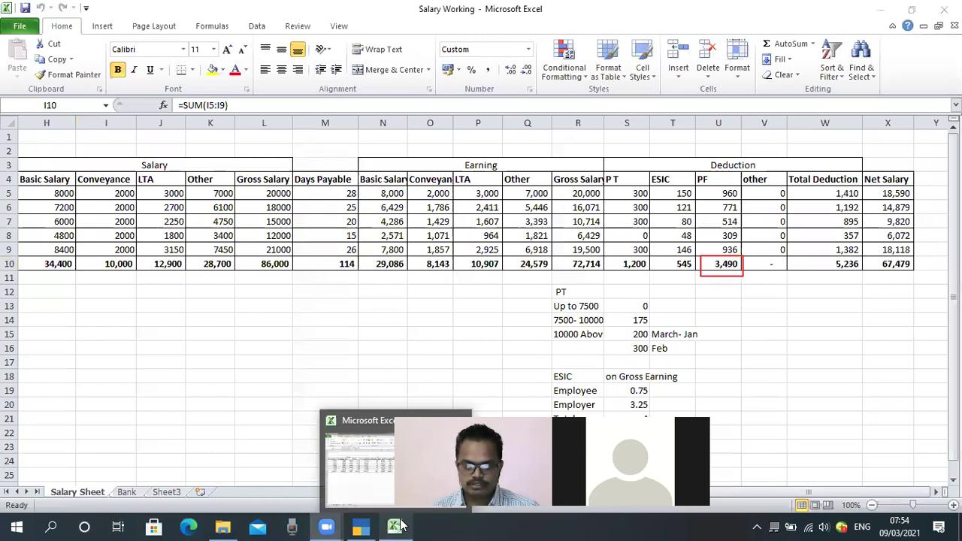
{"action": "left_click", "coordinate": [399, 527]}
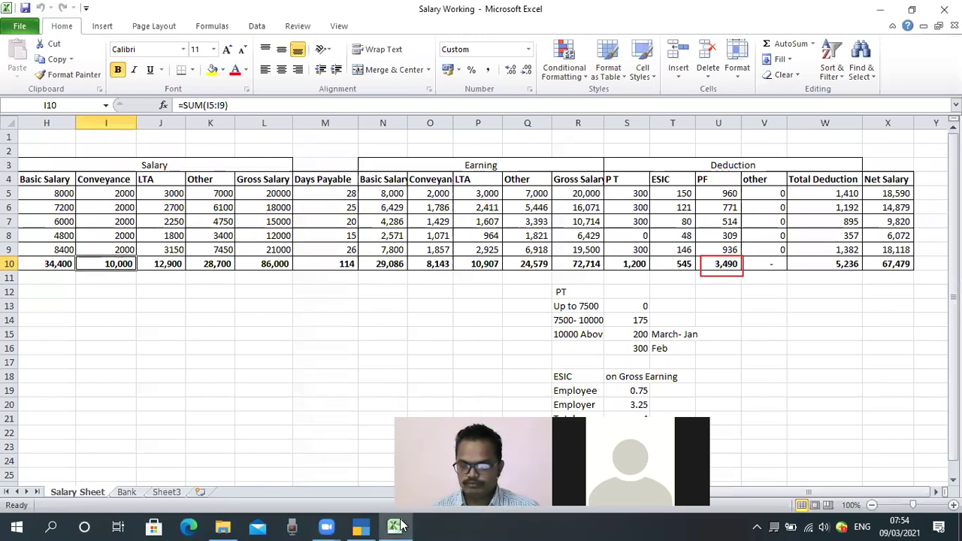
{"action": "left_click", "coordinate": [299, 357]}
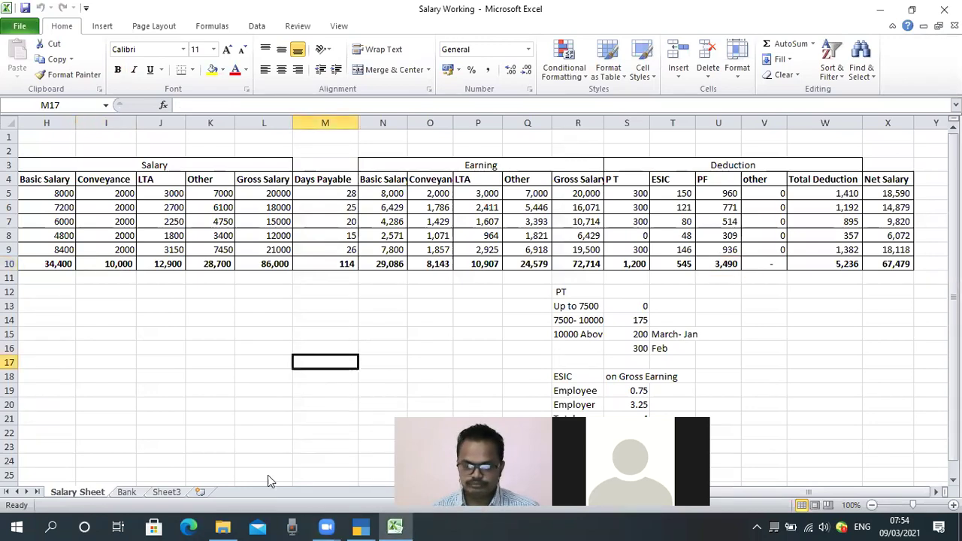
{"action": "scroll", "coordinate": [348, 479], "scroll_direction": "down", "scroll_amount": 4}
{"action": "scroll", "coordinate": [347, 479], "scroll_direction": "up", "scroll_amount": 4}
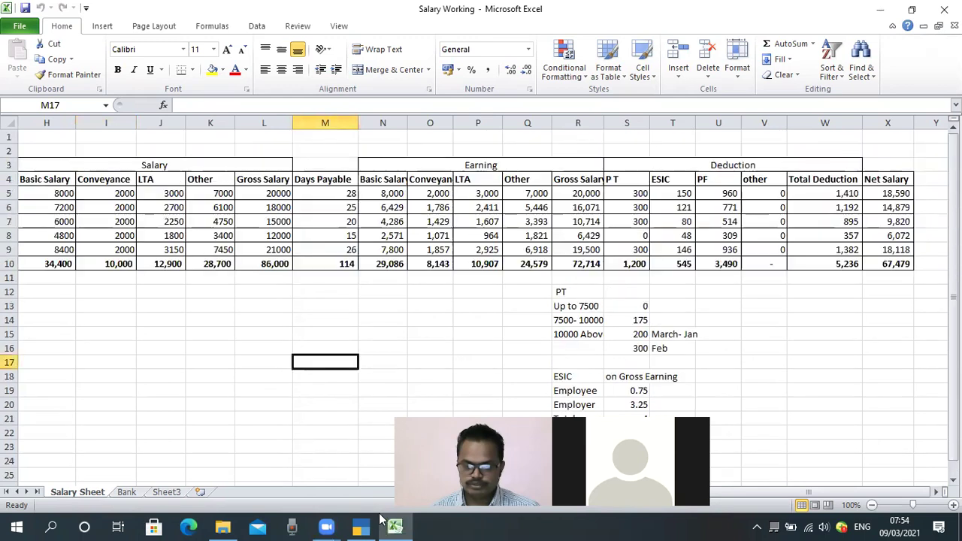
{"action": "left_click", "coordinate": [361, 526]}
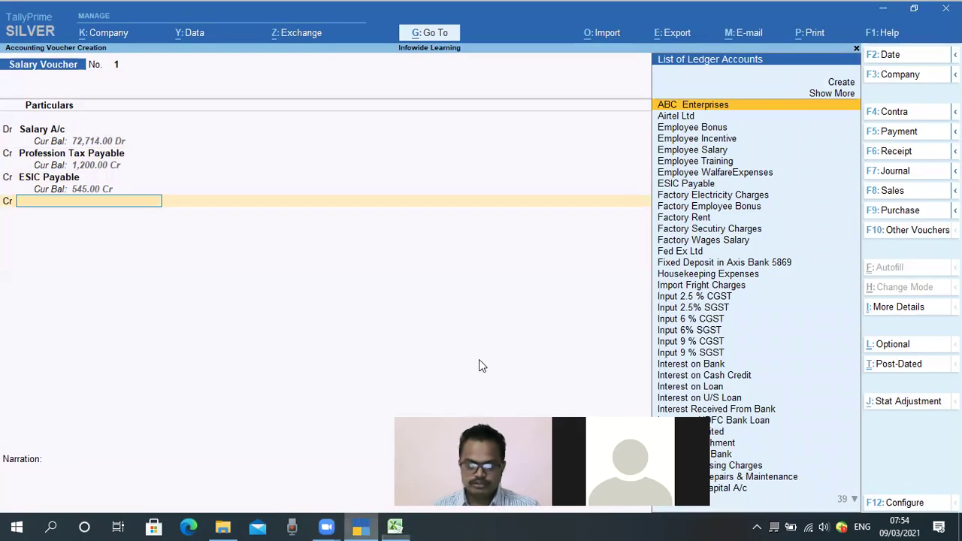
- Credit Provident Fund Payable with 3490, rechecking the PF total in the Excel salary sheet
{"action": "type", "text": "Provi"}
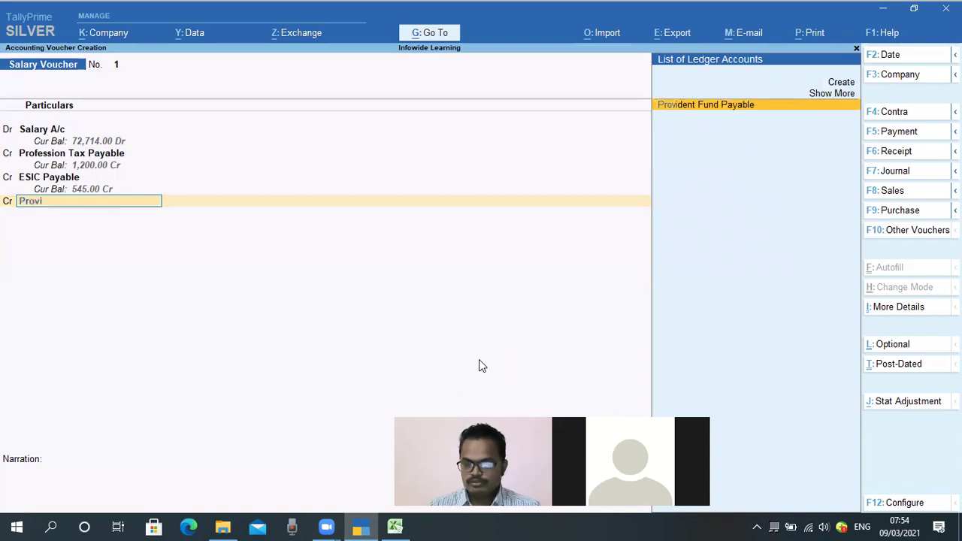
{"action": "key", "text": "Return"}
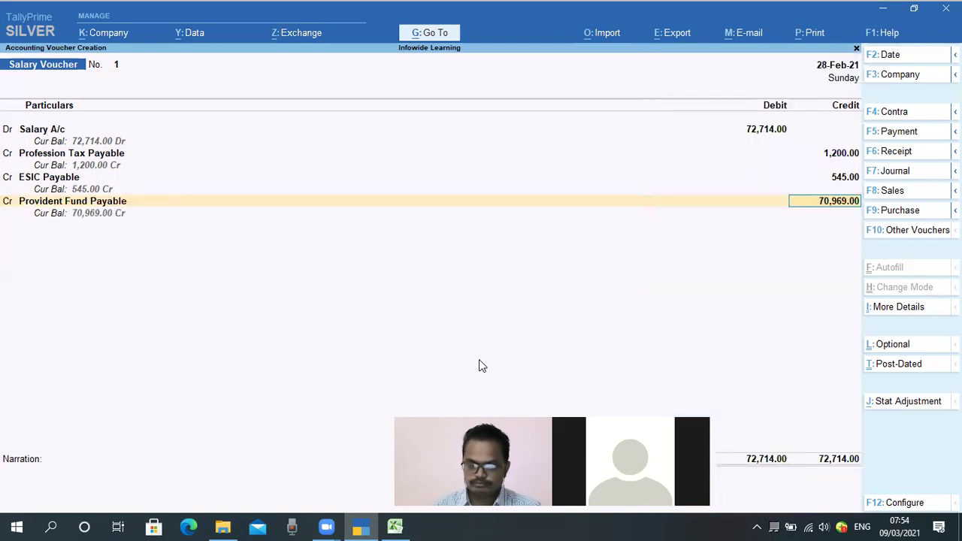
{"action": "left_click", "coordinate": [395, 527]}
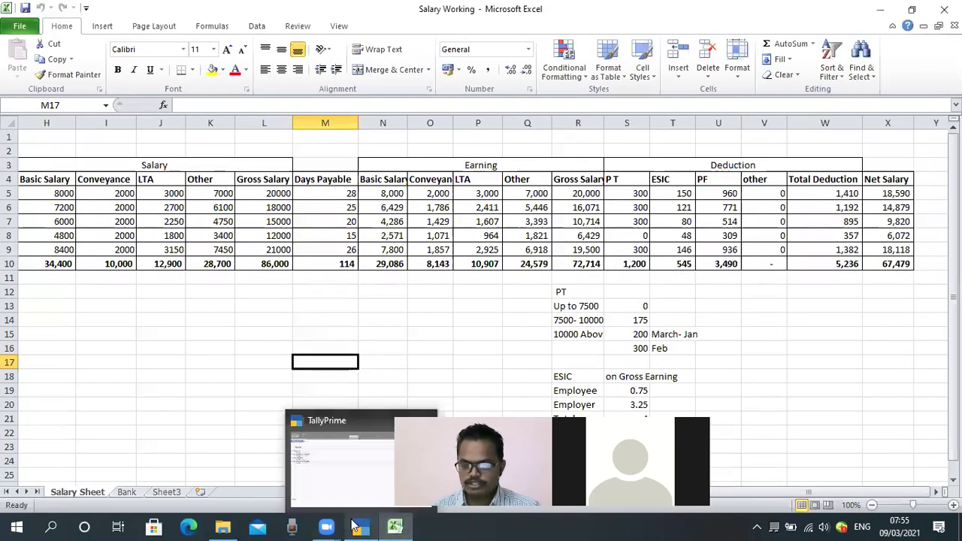
{"action": "left_click", "coordinate": [355, 527]}
{"action": "type", "text": "3490"}
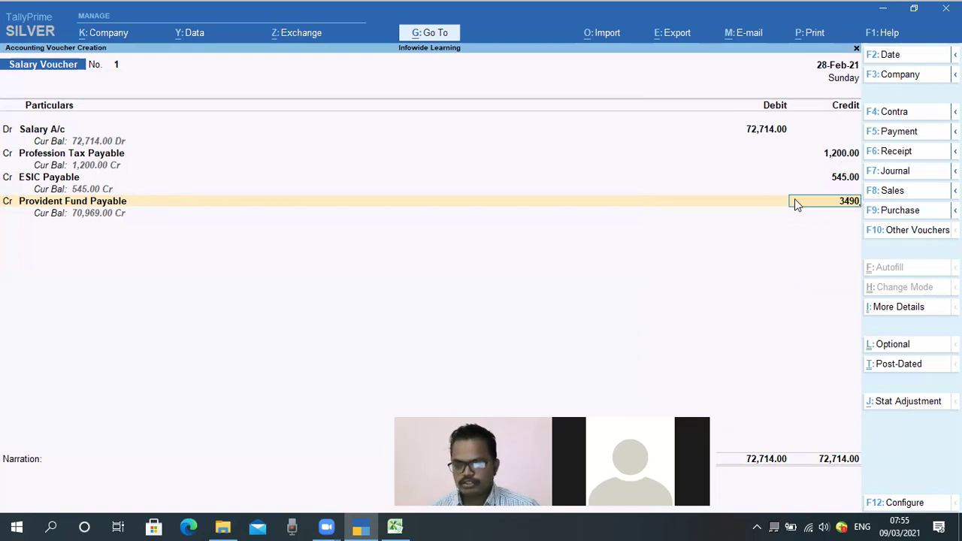
{"action": "key", "text": "Return"}
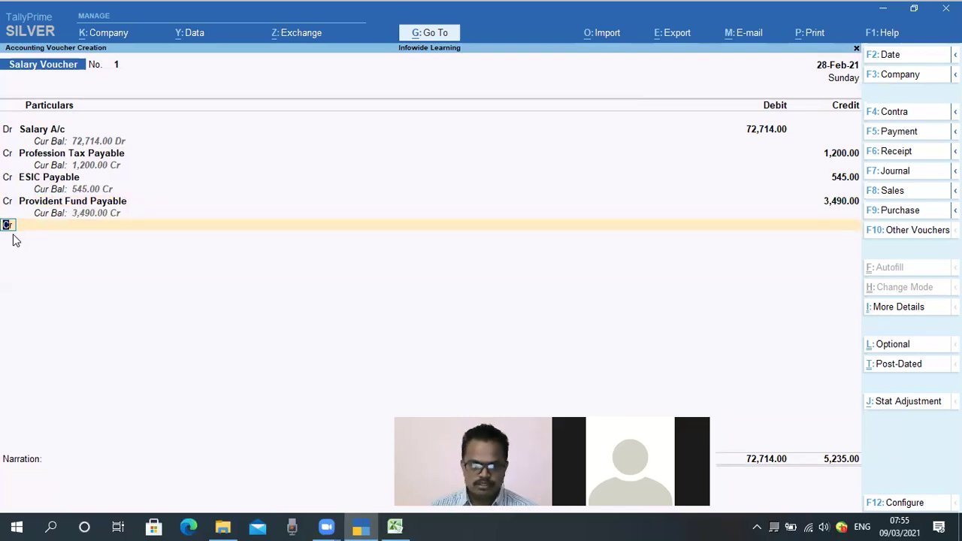
- Check the Total Deduction and Net Salary totals in Excel and credit Salay Payable with 67,479 in the TallyPrime voucher
{"action": "key", "text": "Return"}
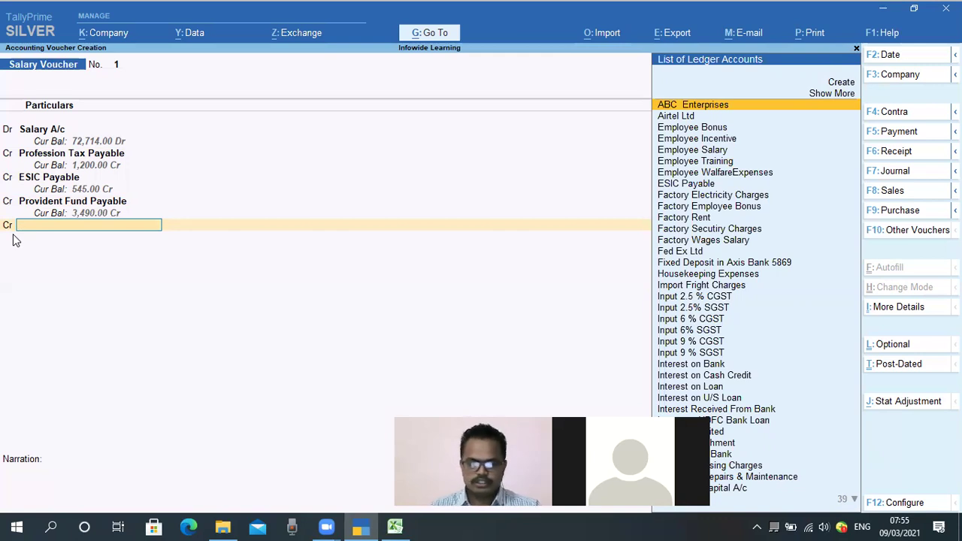
{"action": "type", "text": "Sala"}
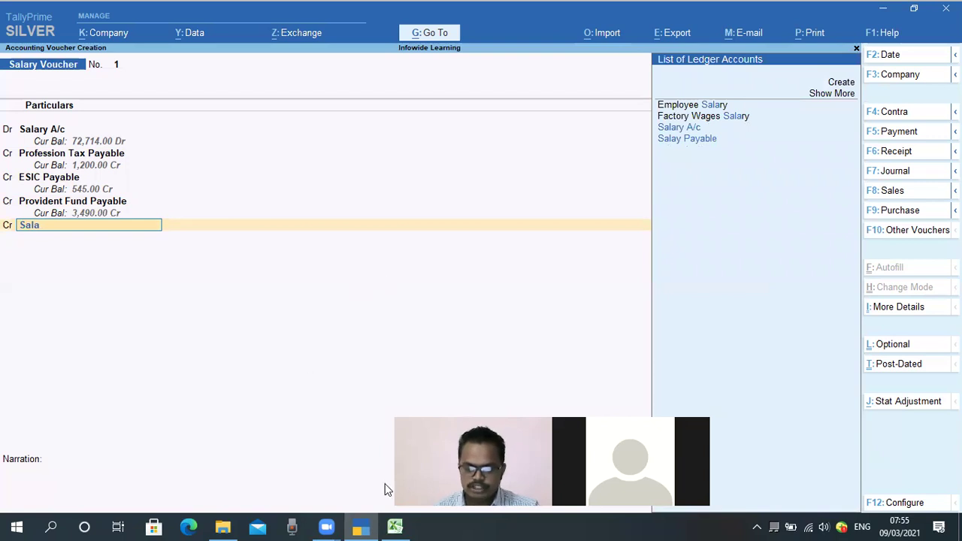
{"action": "left_click", "coordinate": [395, 526]}
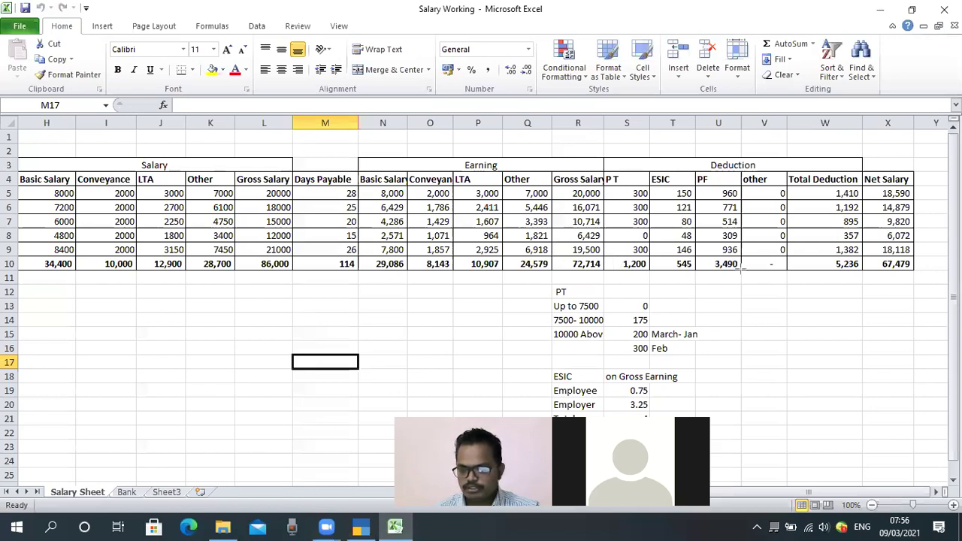
{"action": "mouse_move", "coordinate": [793, 258]}
{"action": "left_mouse_down"}
{"action": "mouse_move", "coordinate": [796, 273]}
{"action": "mouse_move", "coordinate": [864, 276]}
{"action": "left_mouse_up"}
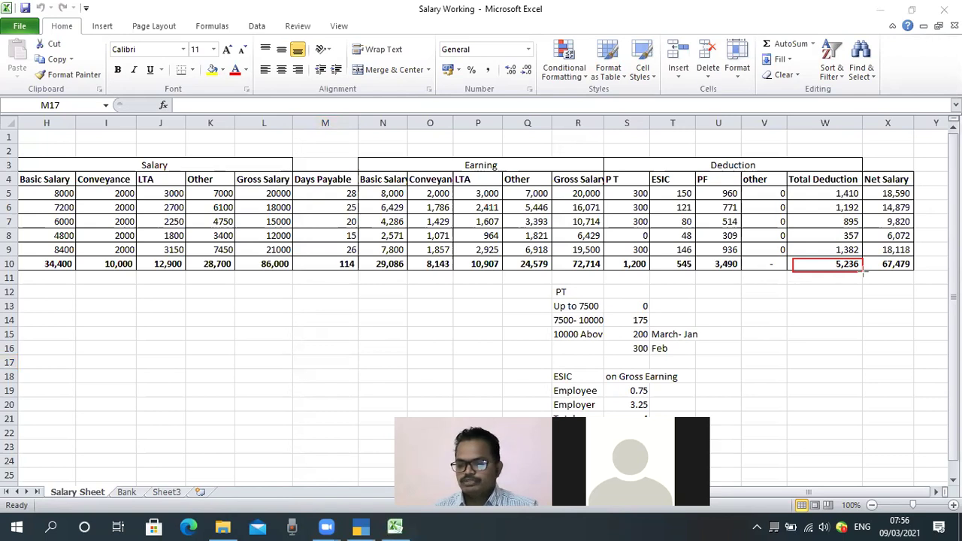
{"action": "left_click_drag", "start_coordinate": [867, 255], "coordinate": [921, 276]}
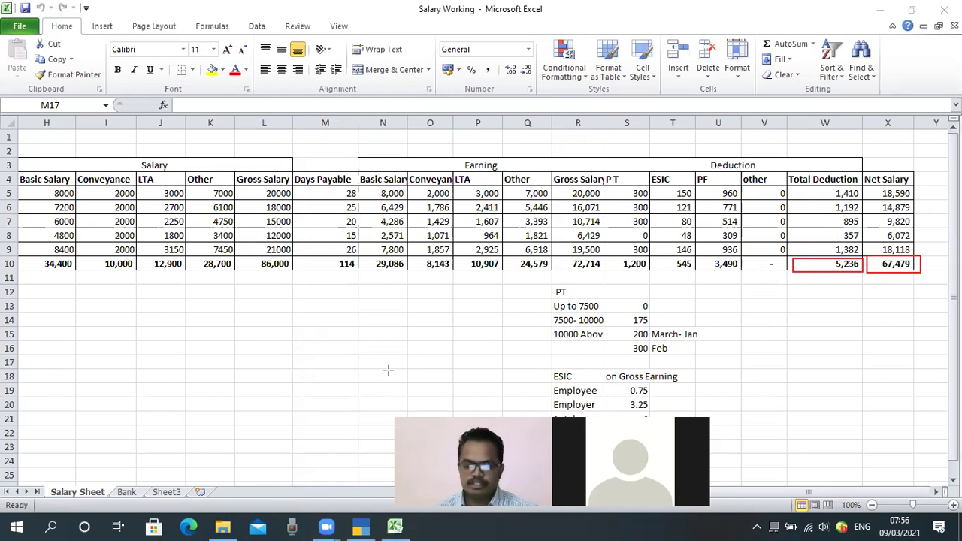
{"action": "key", "text": "ctrl+z"}
{"action": "key", "text": "ctrl+z"}
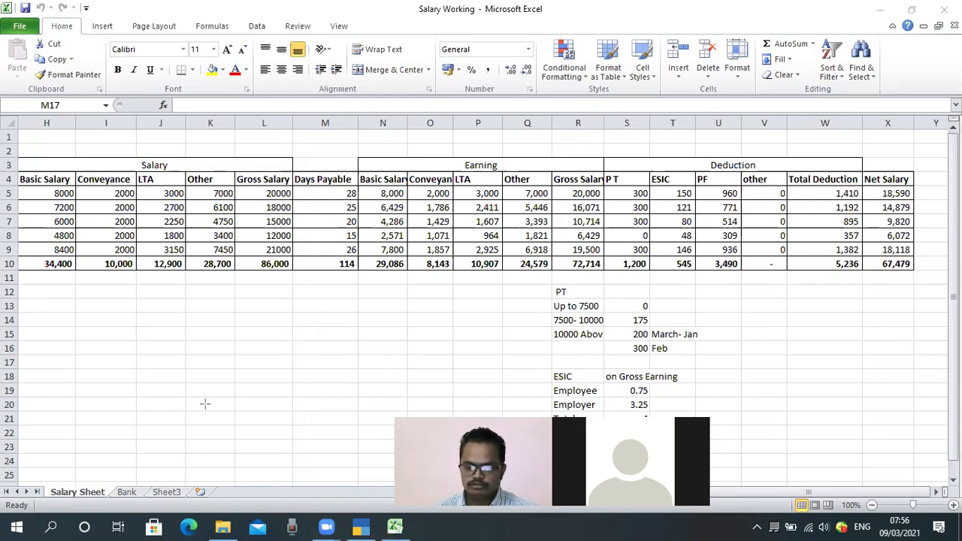
{"action": "mouse_move", "coordinate": [363, 526]}
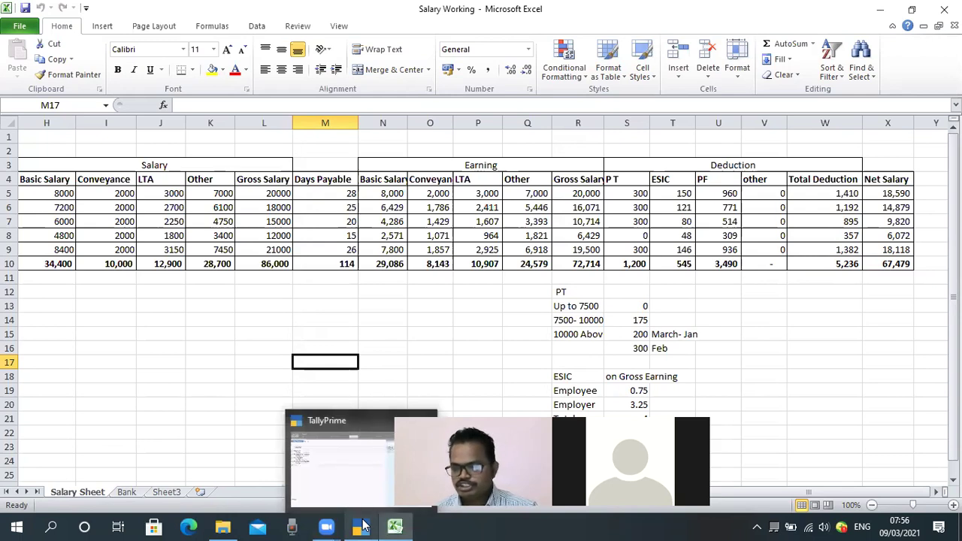
{"action": "left_click", "coordinate": [392, 474]}
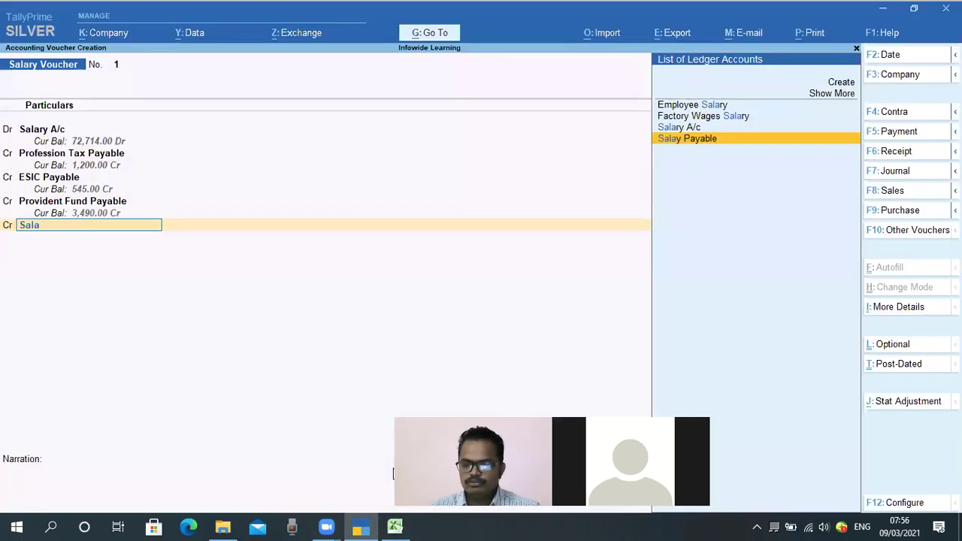
{"action": "key", "text": "Return"}
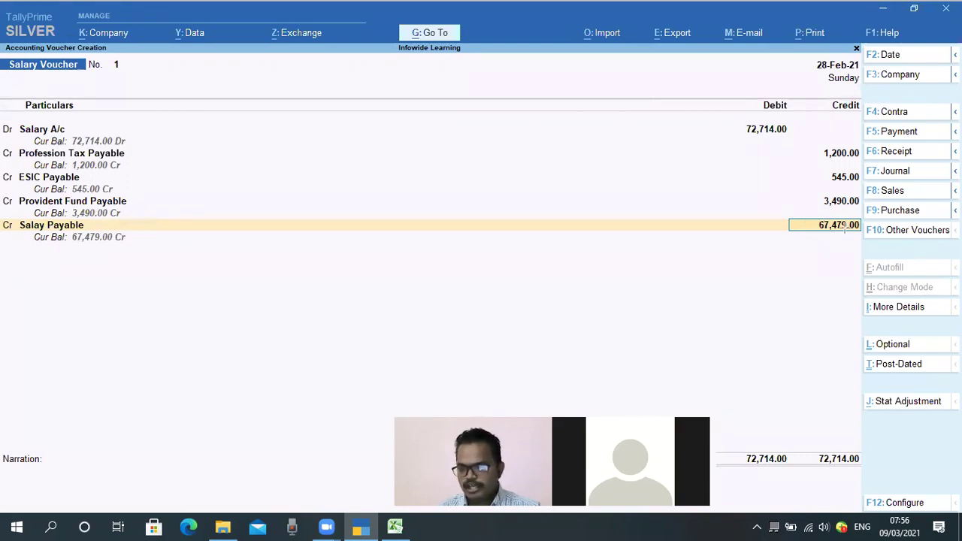
- Examine the Salay Payable credit amount and the voucher's debit and credit totals with temporary red outlines
{"action": "left_click_drag", "start_coordinate": [784, 211], "coordinate": [864, 240]}
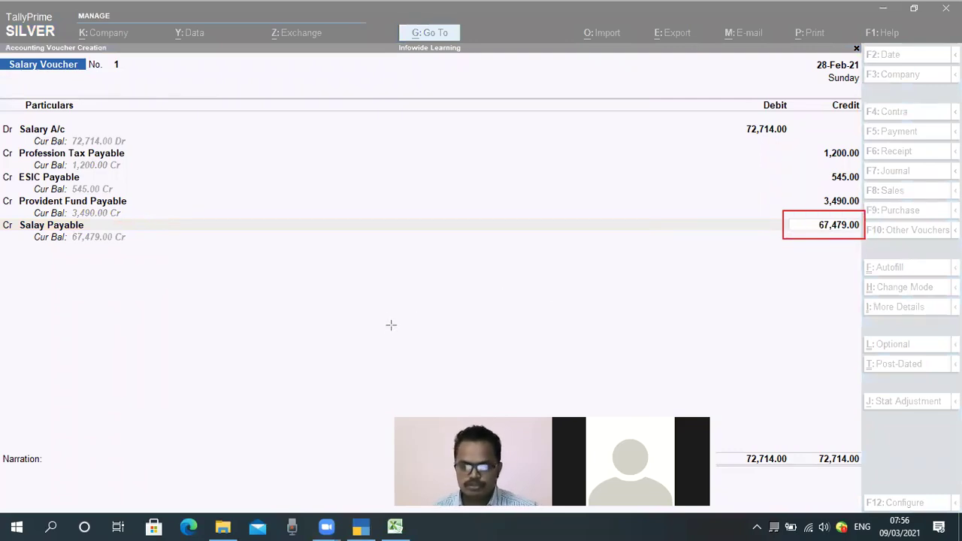
{"action": "key", "text": "ctrl+z"}
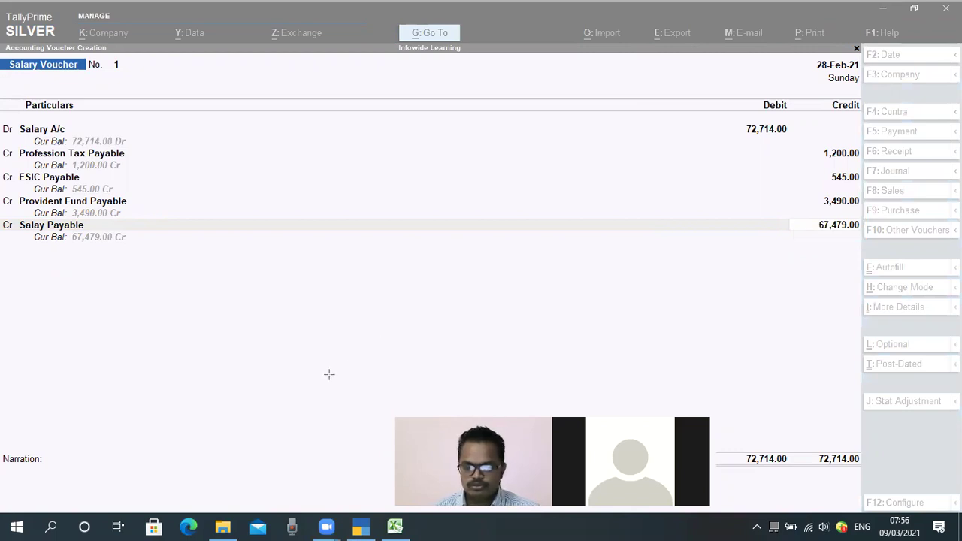
{"action": "key", "text": "Escape"}
{"action": "left_click", "coordinate": [348, 358]}
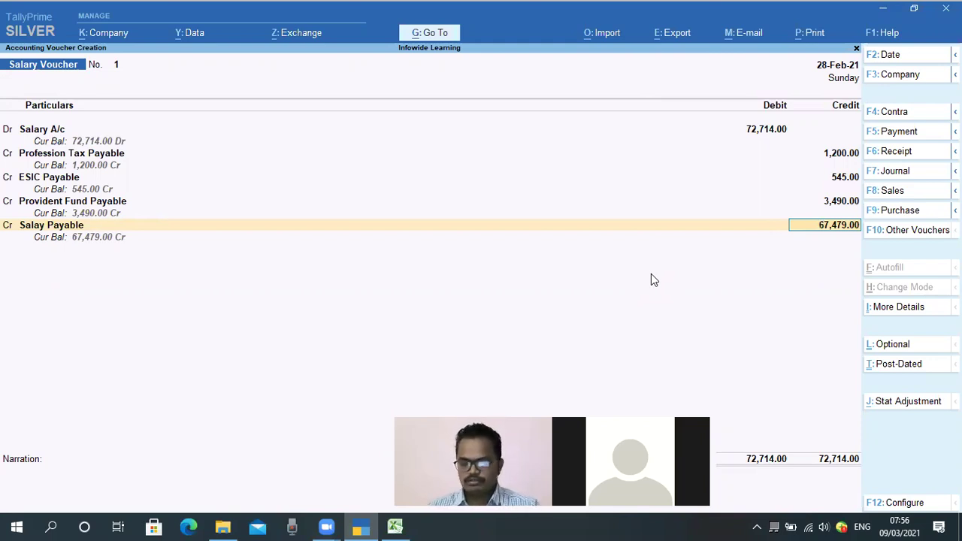
{"action": "key", "text": "Return"}
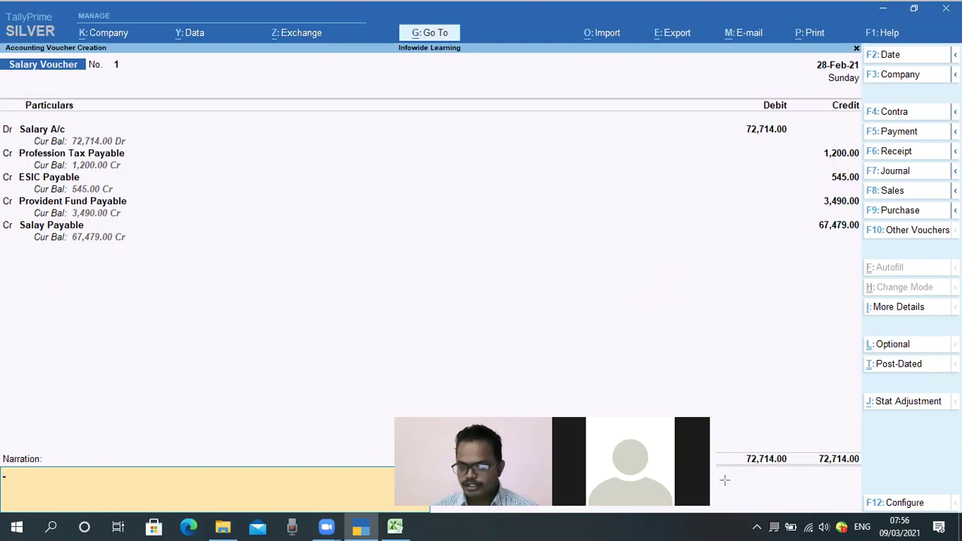
{"action": "left_click_drag", "start_coordinate": [747, 444], "coordinate": [866, 477]}
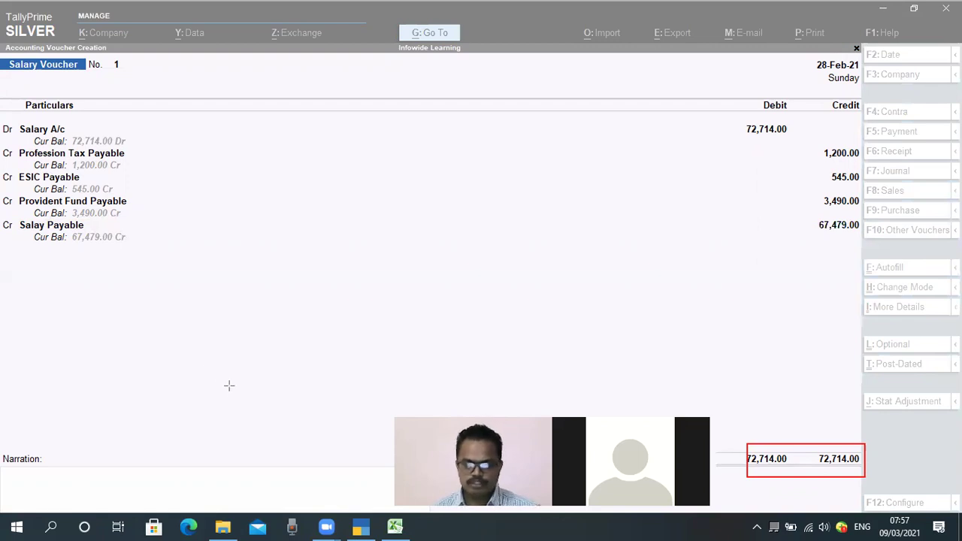
{"action": "left_click", "coordinate": [107, 345]}
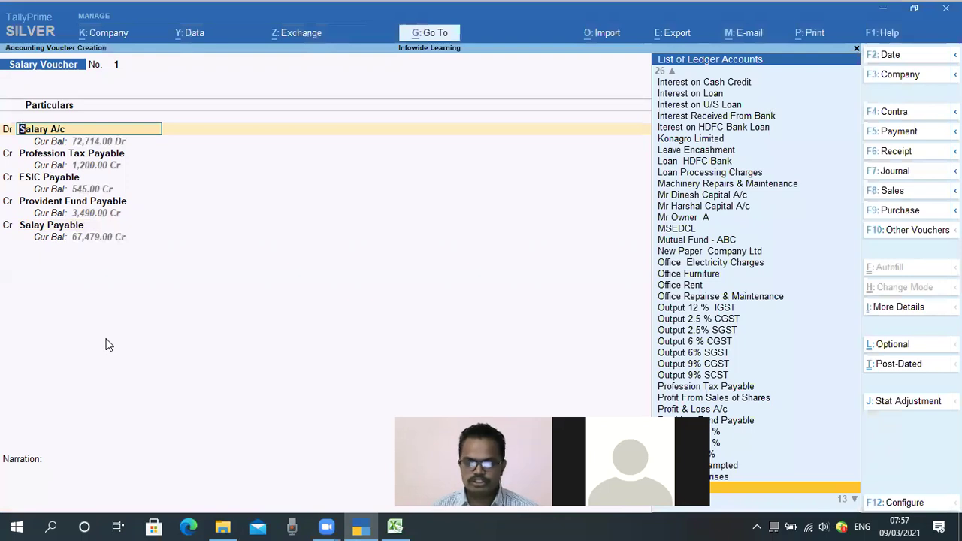
- Enter the narration "Being Employee Salary for the month of Feb 2021" and save the Salary Voucher
{"action": "left_click", "coordinate": [81, 235]}
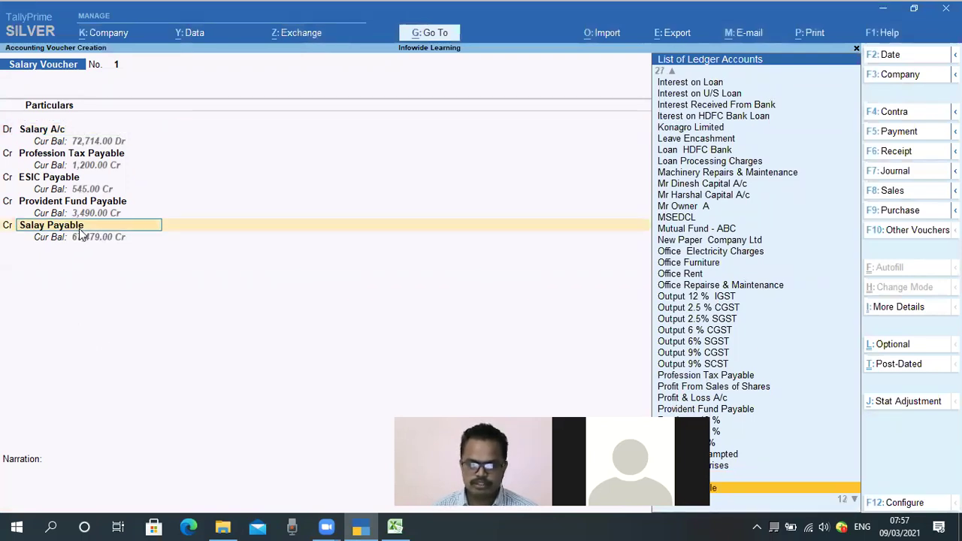
{"action": "key", "text": "Return"}
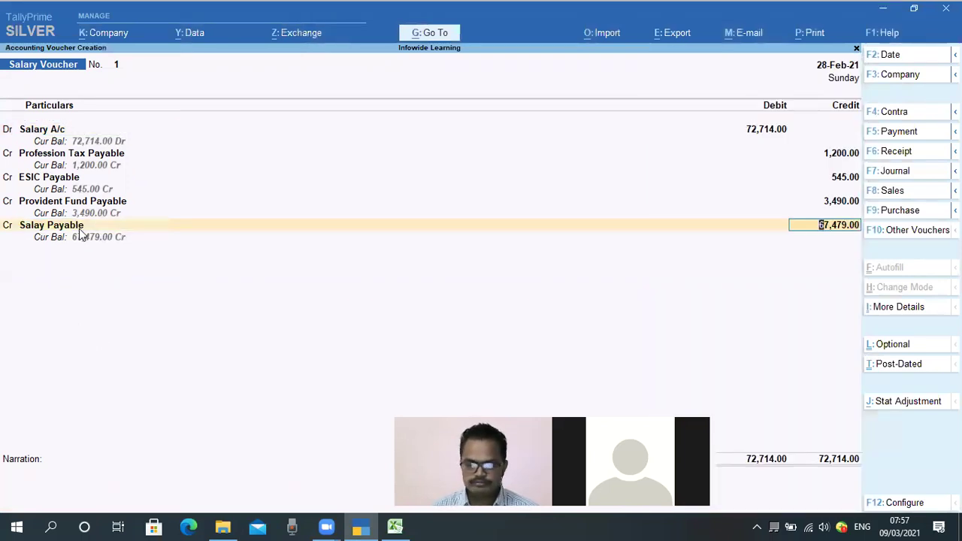
{"action": "key", "text": "Return"}
{"action": "type", "text": "BeingSa"}
{"action": "key", "text": "BackSpace"}
{"action": "key", "text": "BackSpace"}
{"action": "type", "text": "Employee Salary forthe"}
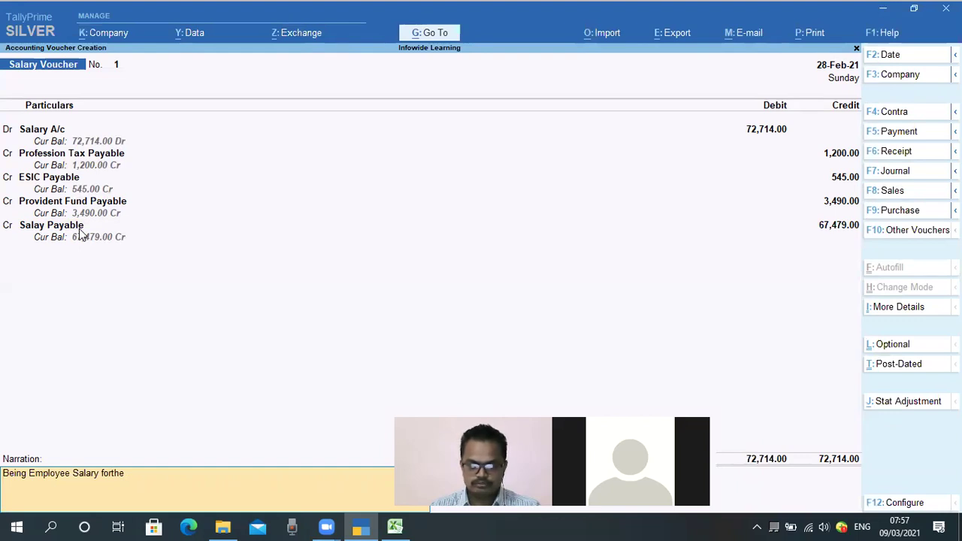
{"action": "key", "text": "BackSpace"}
{"action": "key", "text": "BackSpace"}
{"action": "key", "text": "BackSpace"}
{"action": "type", "text": "the month"}
{"action": "type", "text": " og"}
{"action": "key", "text": "BackSpace"}
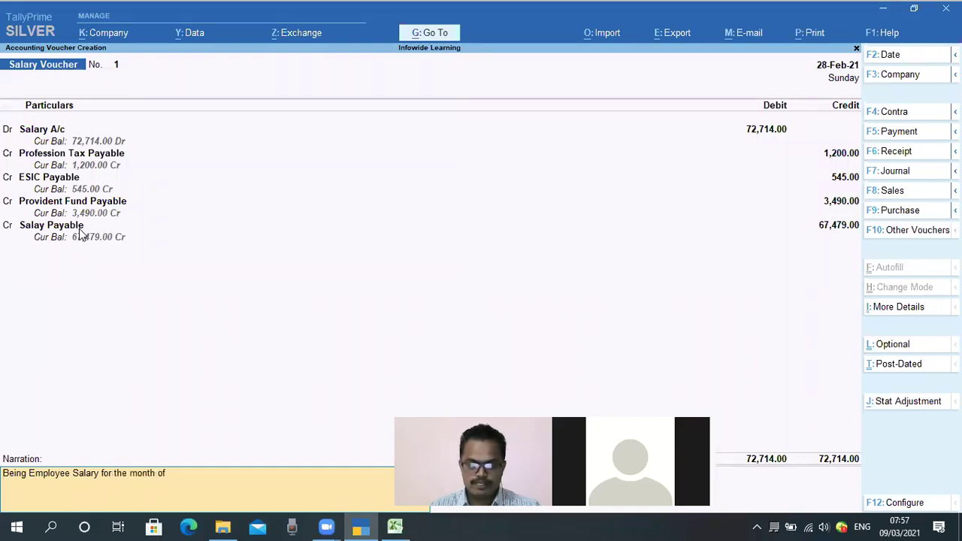
{"action": "type", "text": "f Feb 2021"}
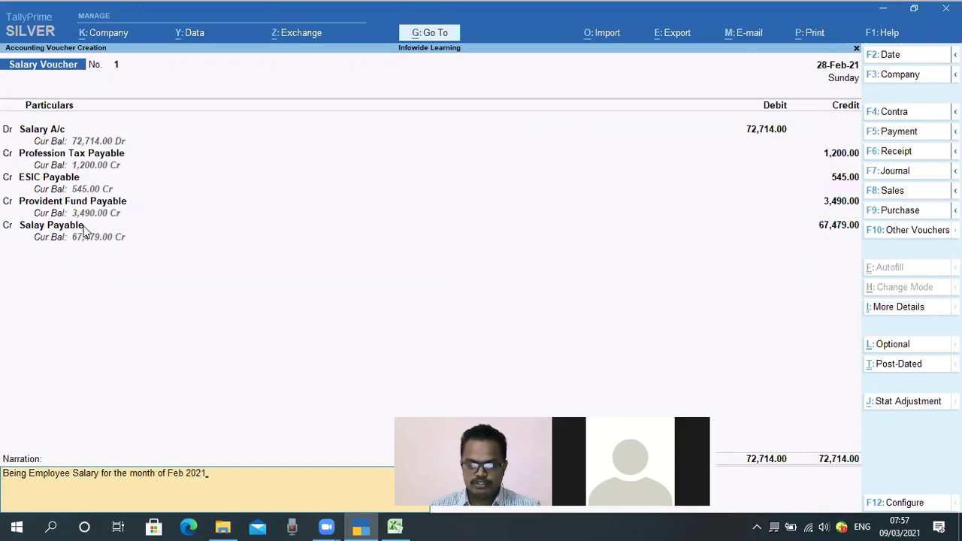
{"action": "key", "text": "Return"}
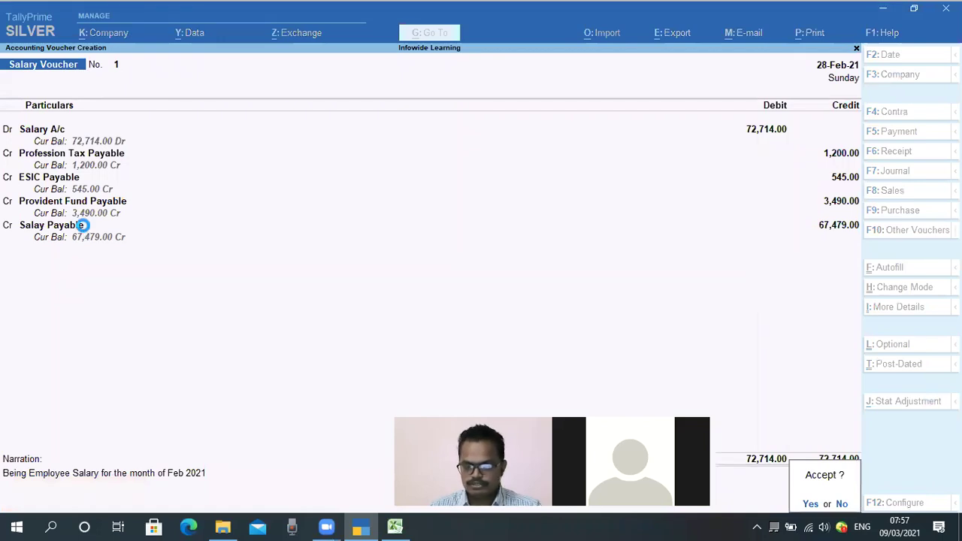
{"action": "key", "text": "Return"}
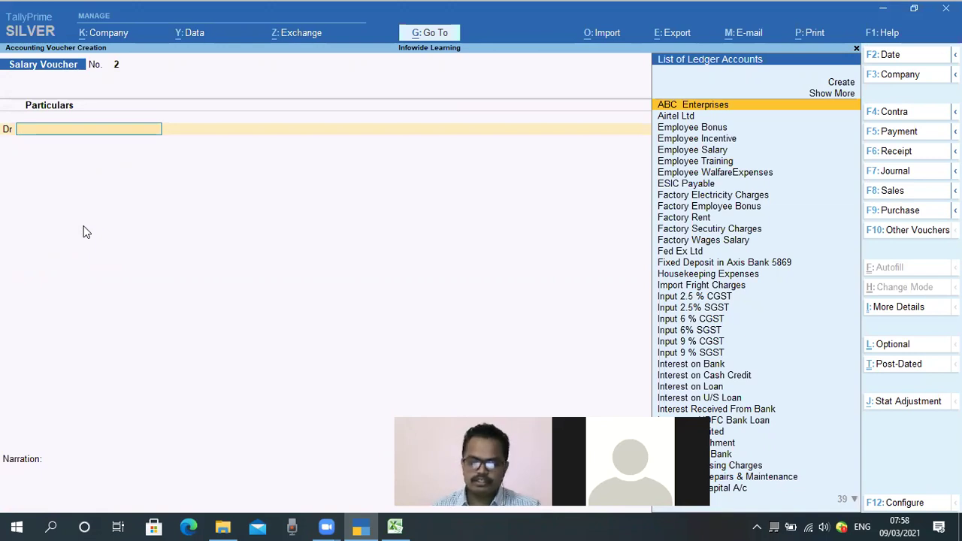
- Switch to Excel and examine the employee payment table and Net Salary total on the Bank sheet
{"action": "left_click", "coordinate": [404, 526]}
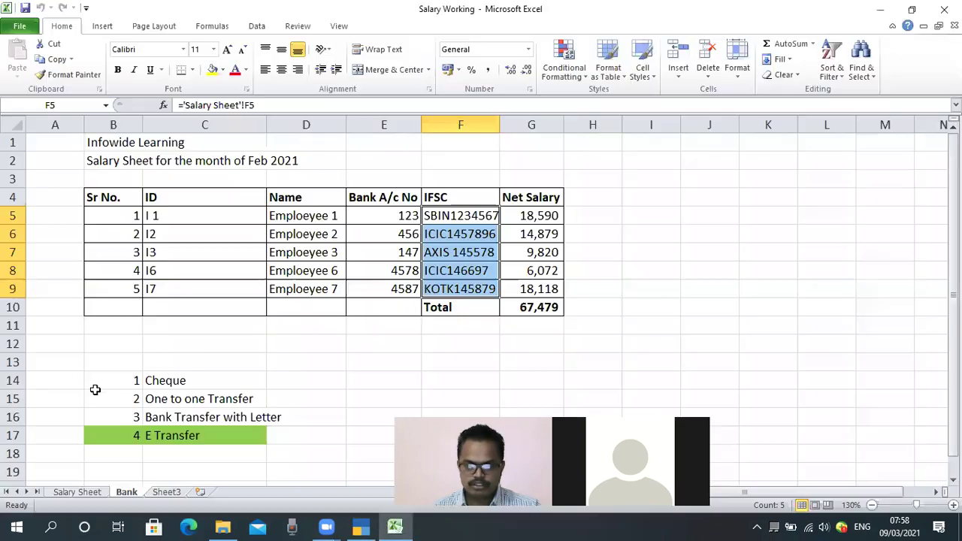
{"action": "left_click", "coordinate": [498, 339]}
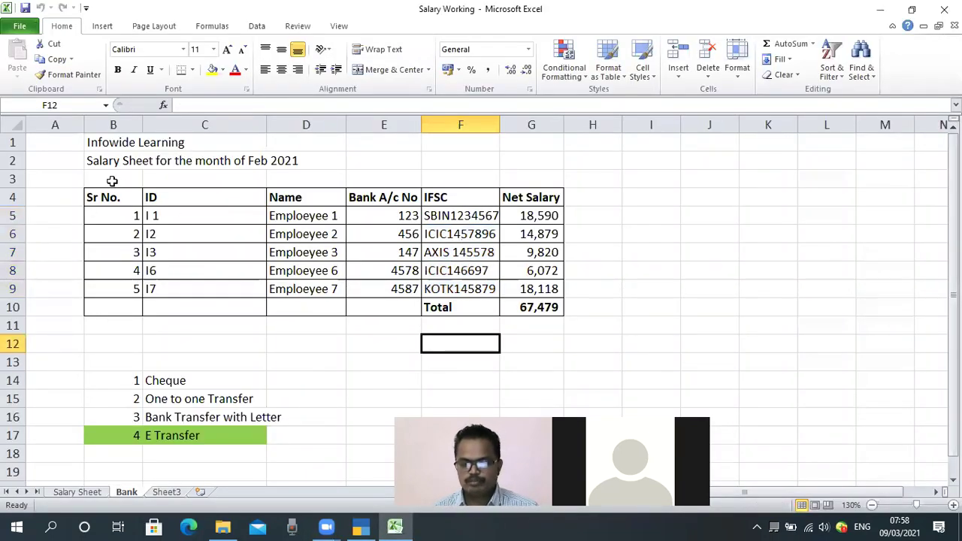
{"action": "left_click_drag", "start_coordinate": [99, 181], "coordinate": [216, 198]}
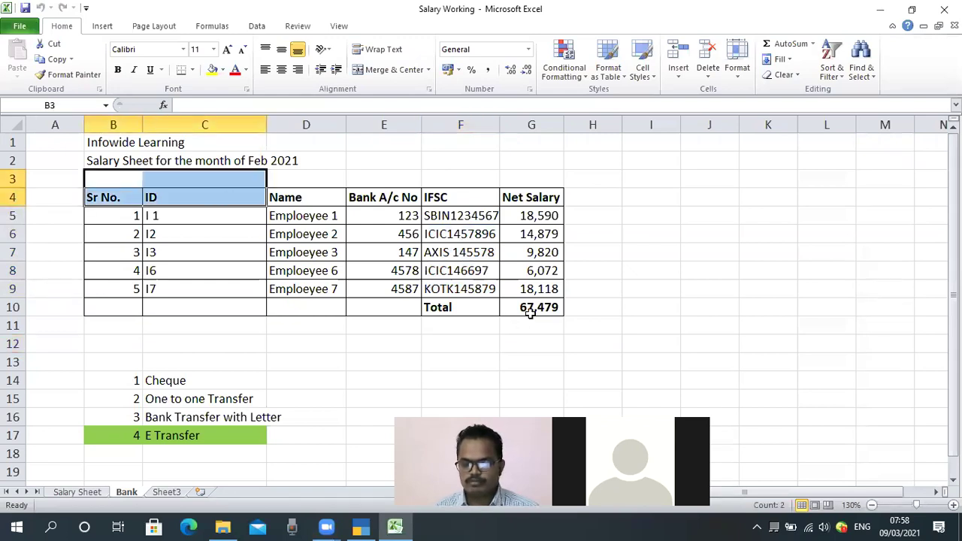
{"action": "left_click", "coordinate": [531, 314]}
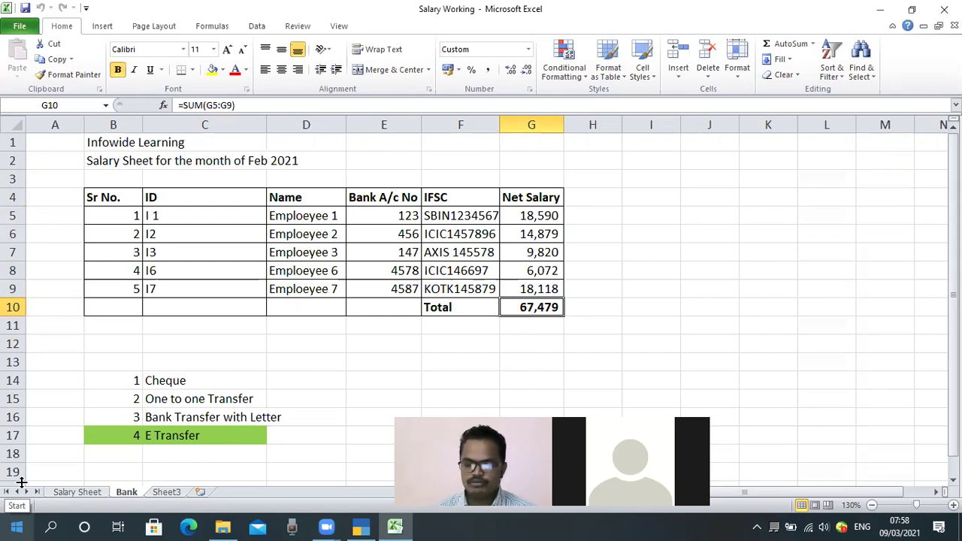
- Return to TallyPrime and highlight the Payment voucher option with a temporary outline
{"action": "mouse_move", "coordinate": [364, 527]}
{"action": "left_click", "coordinate": [302, 436]}
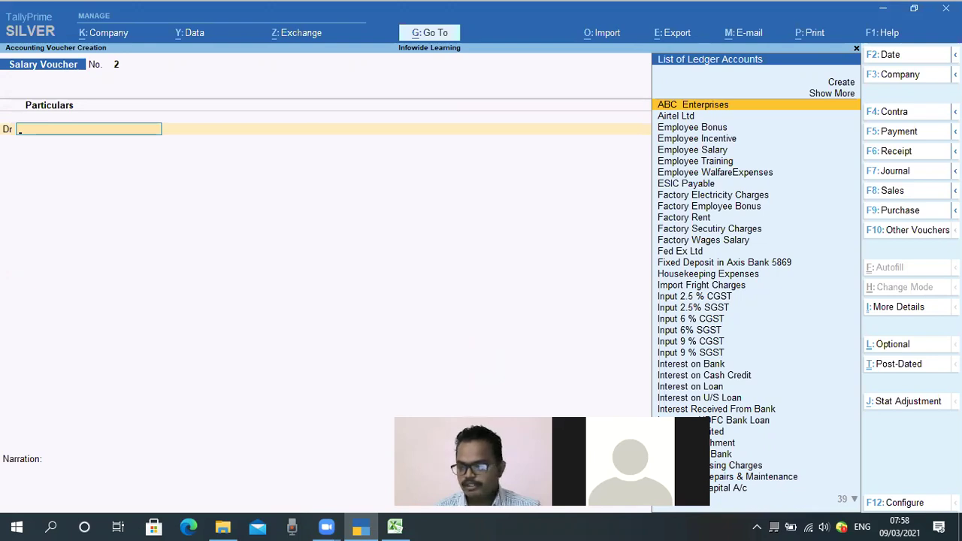
{"action": "key", "text": "ctrl+2"}
{"action": "left_click_drag", "start_coordinate": [863, 120], "coordinate": [960, 141]}
{"action": "key", "text": "e"}
{"action": "key", "text": "Escape"}
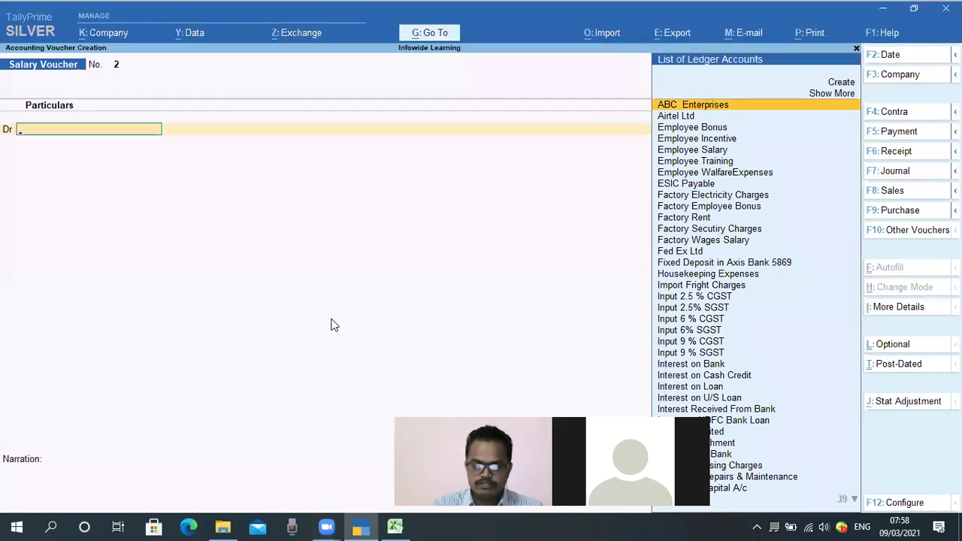
- Review the available payment voucher types from the Salary Voucher screen and close the list without choosing one
{"action": "key", "text": "F5"}
{"action": "key", "text": "Down"}
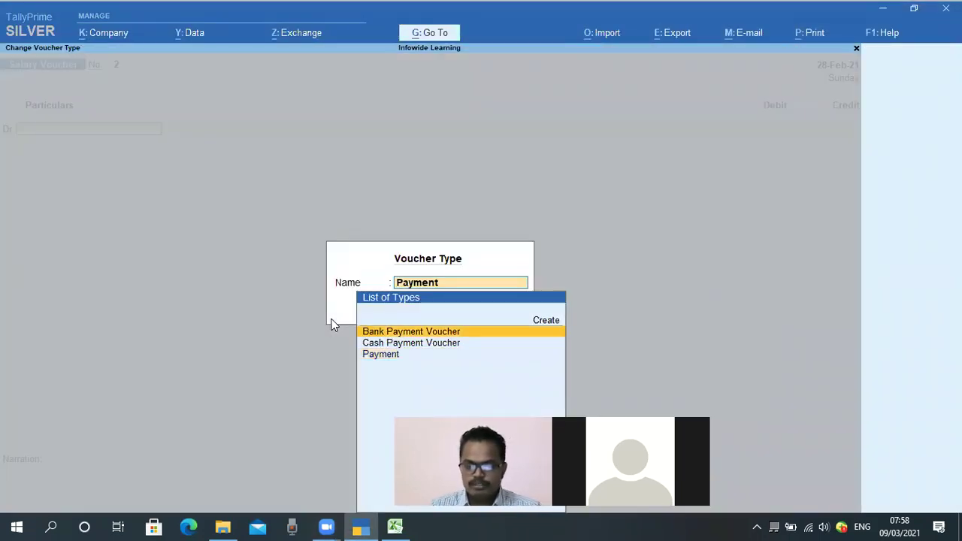
{"action": "key", "text": "Down"}
{"action": "key", "text": "Up"}
{"action": "key", "text": "Down"}
{"action": "key", "text": "Up"}
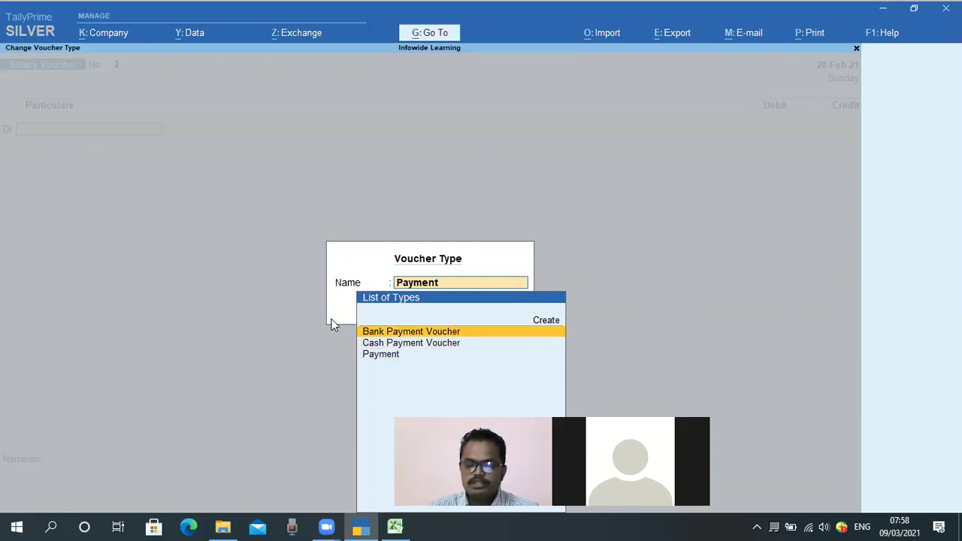
{"action": "key", "text": "Down"}
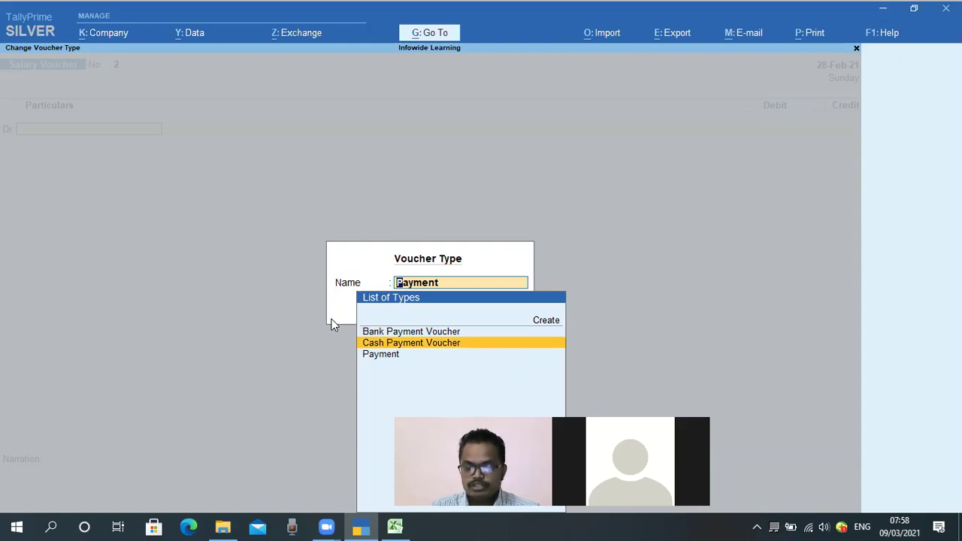
{"action": "key", "text": "Down"}
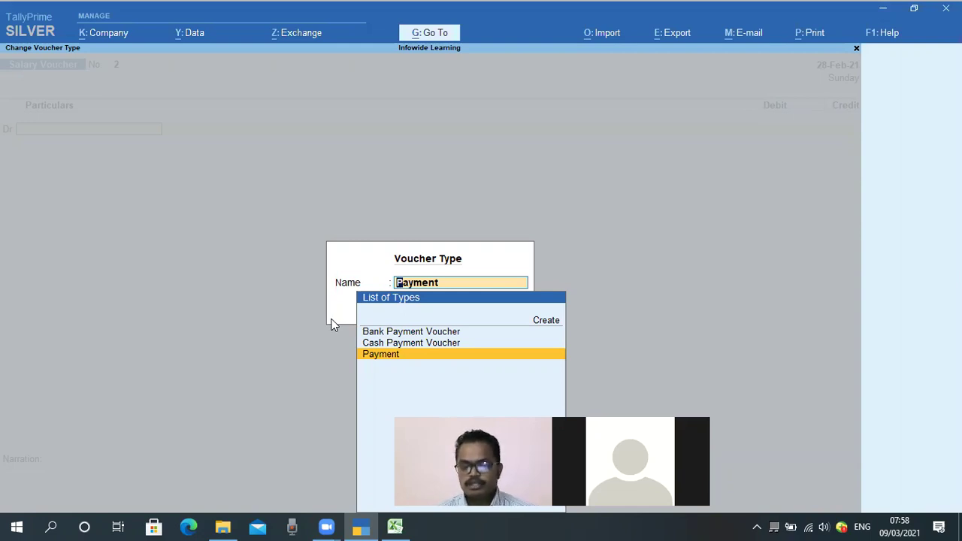
{"action": "key", "text": "Up"}
{"action": "key", "text": "Up"}
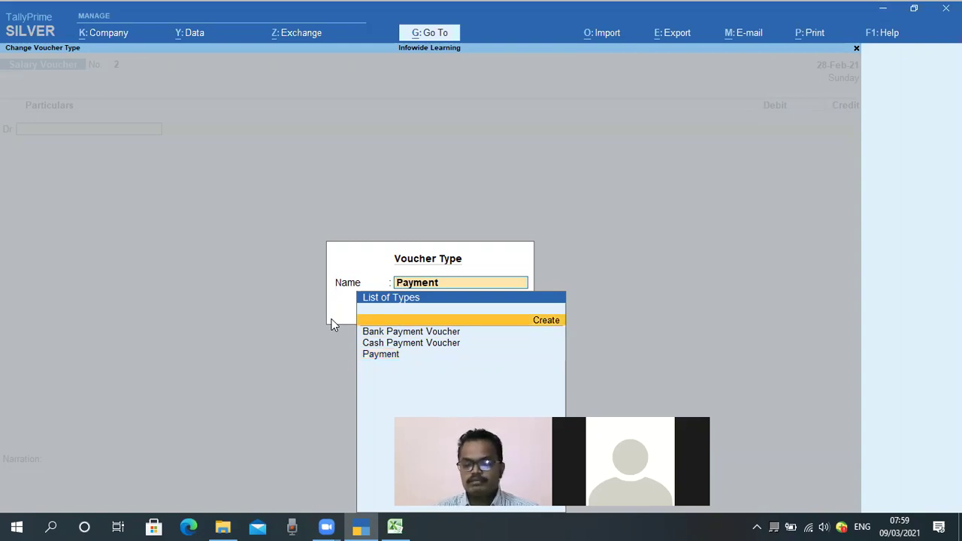
{"action": "key", "text": "space"}
{"action": "key", "text": "Escape"}
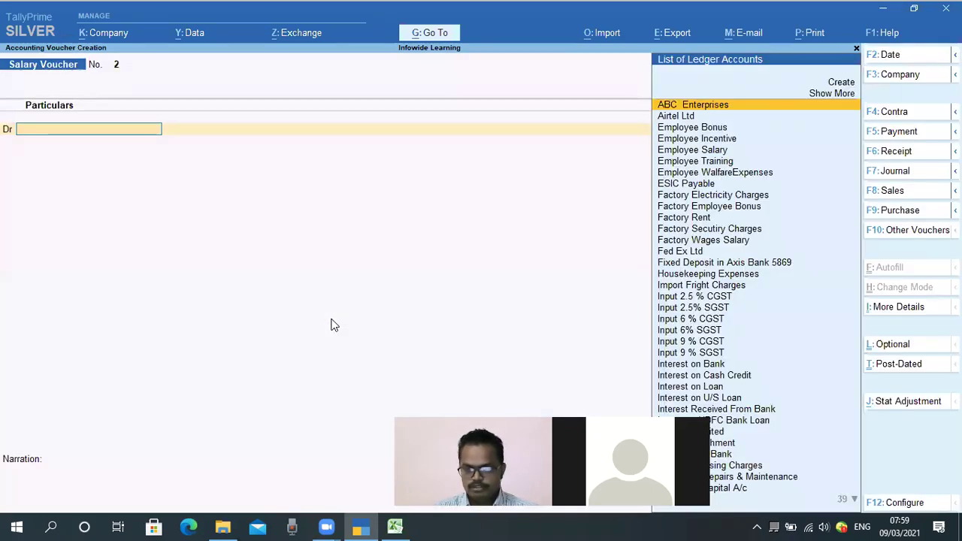
- Quit voucher entry without recording anything and start creating a new Voucher Type master
{"action": "key", "text": "Escape"}
{"action": "key", "text": "y"}
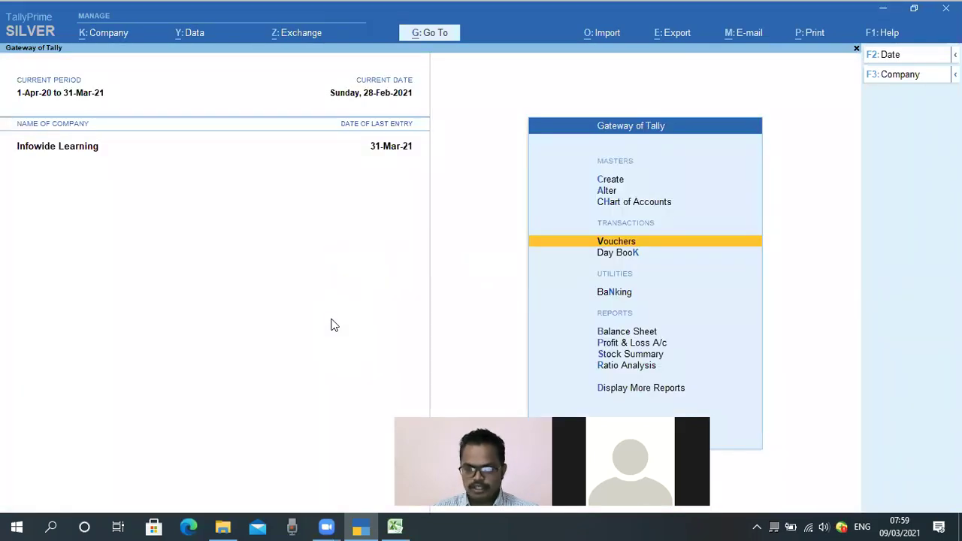
{"action": "key", "text": "Escape"}
{"action": "key", "text": "n"}
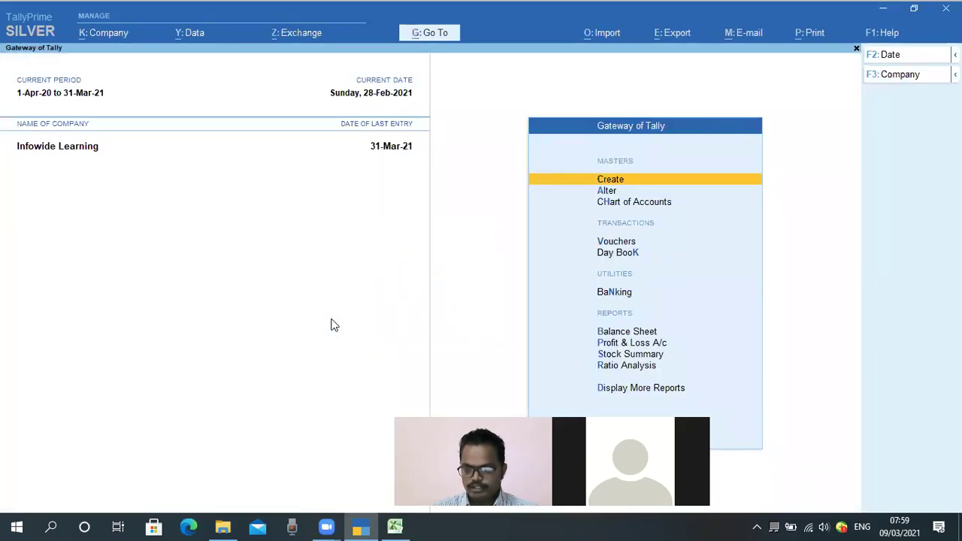
{"action": "key", "text": "Down"}
{"action": "key", "text": "Down"}
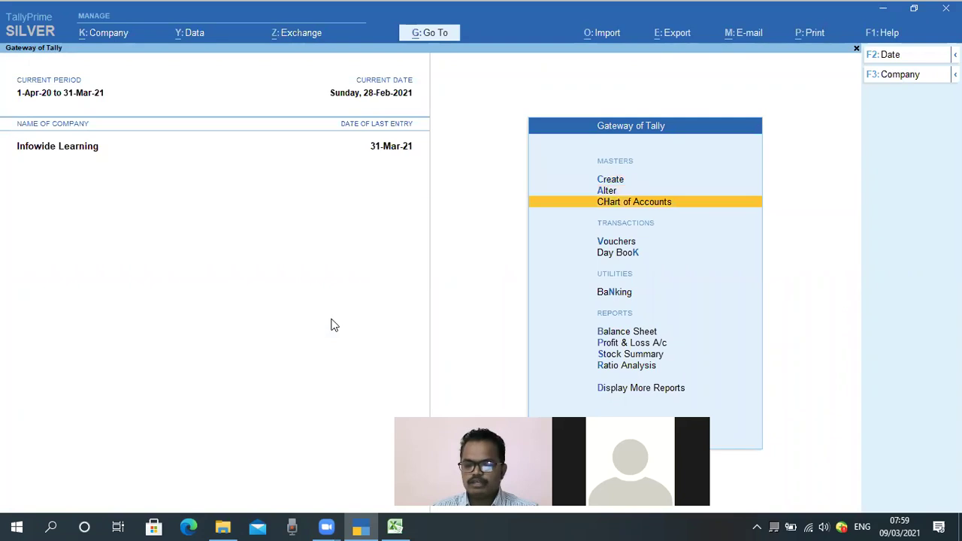
{"action": "key", "text": "Up"}
{"action": "key", "text": "Up"}
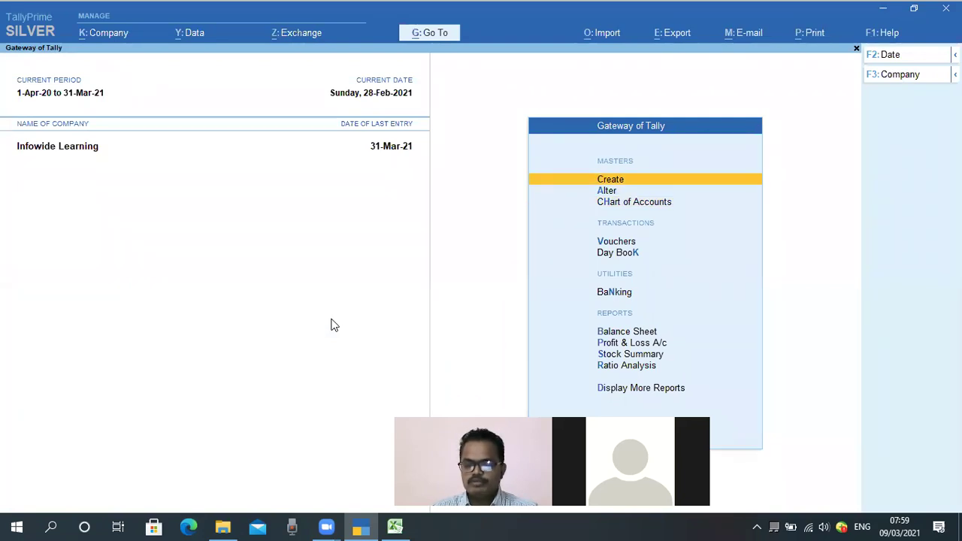
{"action": "key", "text": "Return"}
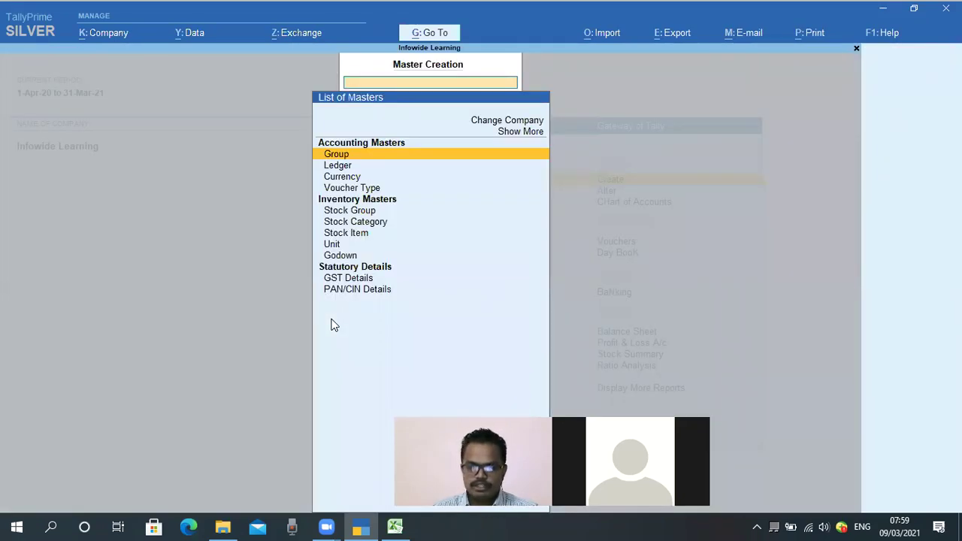
{"action": "key", "text": "Down"}
{"action": "key", "text": "Down"}
{"action": "key", "text": "Down"}
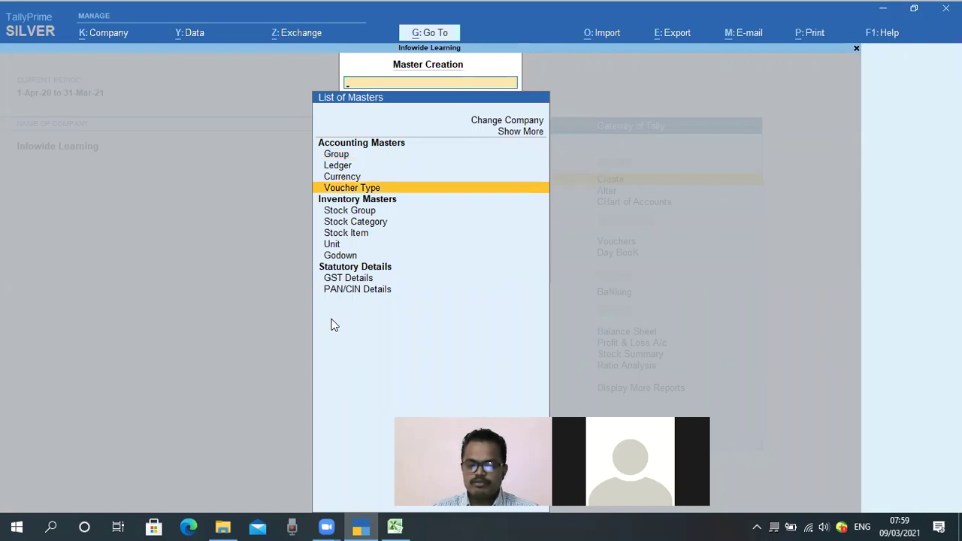
{"action": "key", "text": "Return"}
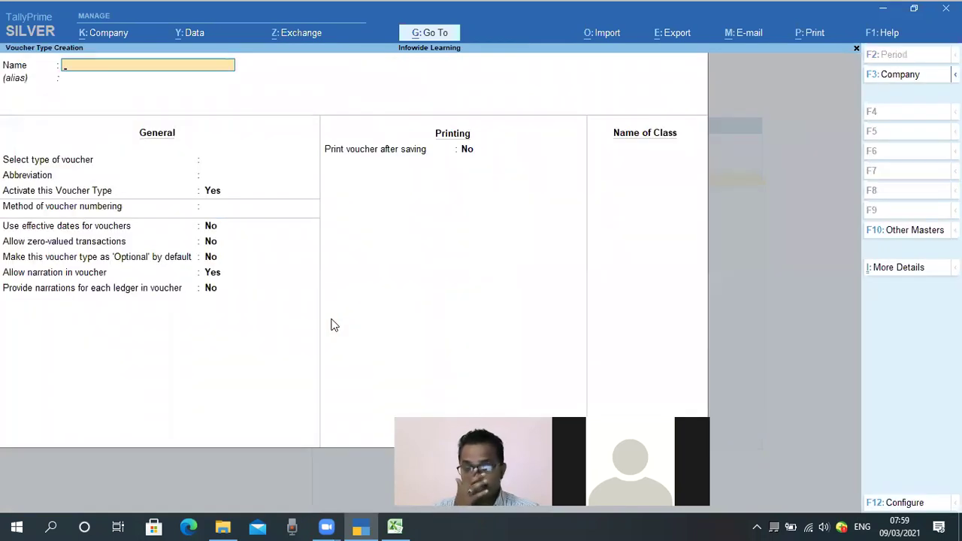
- Name the new voucher type "Salary Payment" and leave its alias blank
{"action": "type", "text": "Sala"}
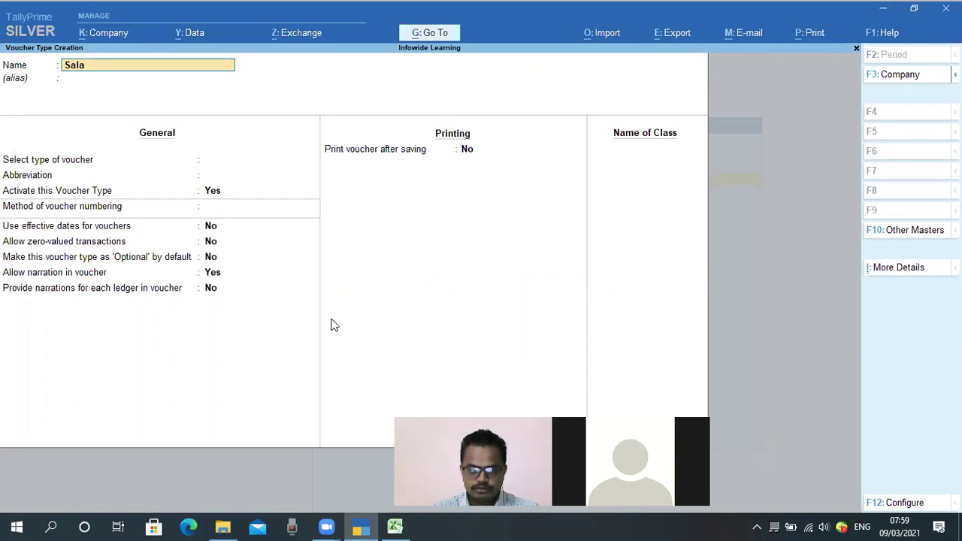
{"action": "type", "text": "ry"}
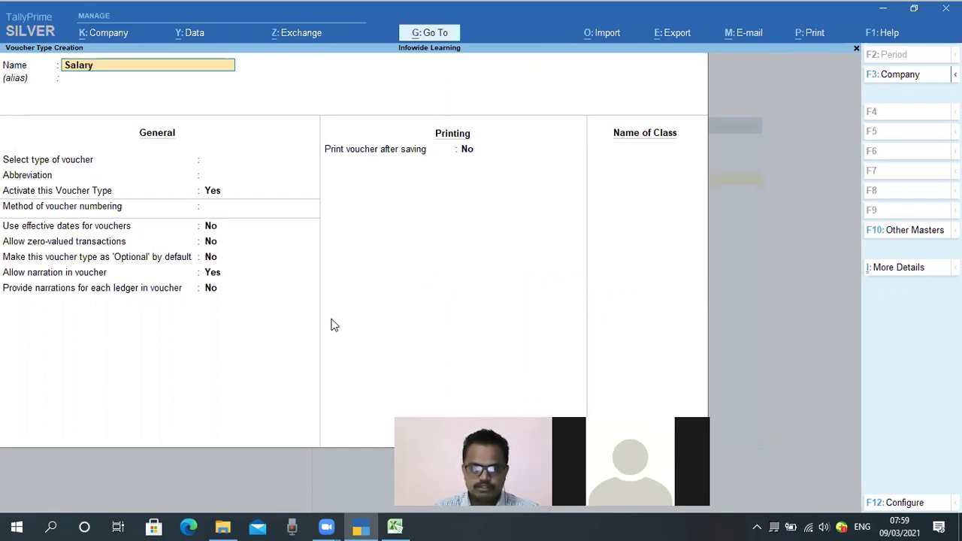
{"action": "type", "text": " Pay"}
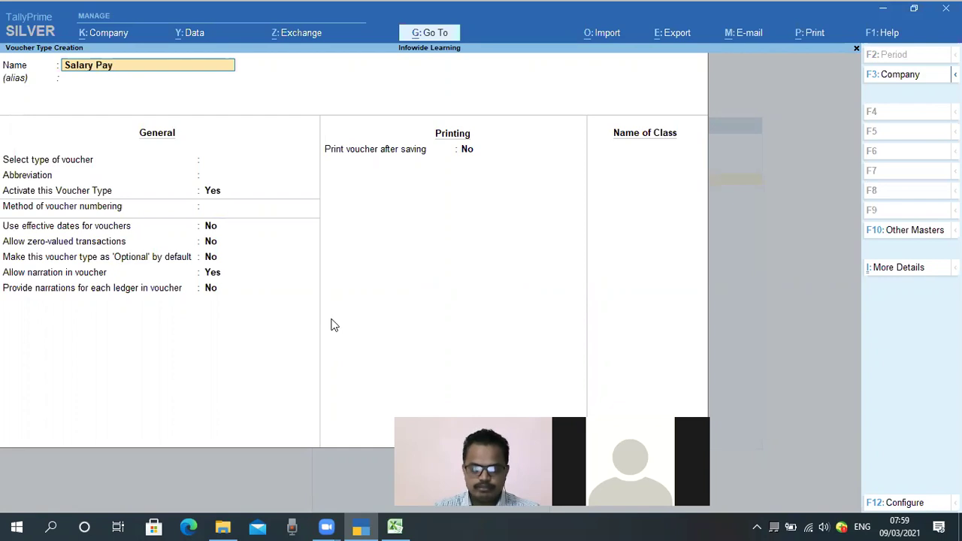
{"action": "type", "text": "ment"}
{"action": "key", "text": "Return"}
{"action": "key", "text": "Return"}
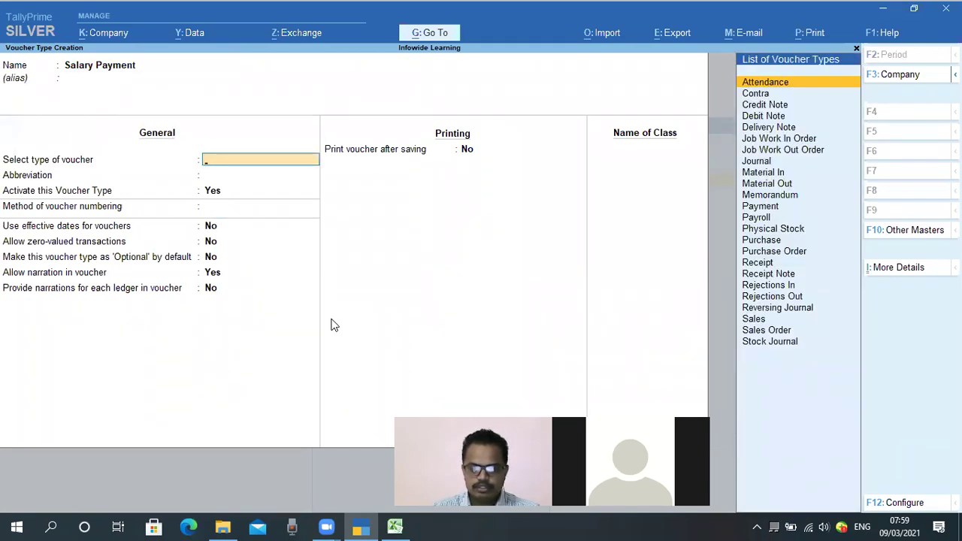
- Base the voucher type on Payment, keeping the abbreviation Pymt and the activation set to Yes
{"action": "type", "text": "Sa"}
{"action": "key", "text": "BackSpace"}
{"action": "key", "text": "BackSpace"}
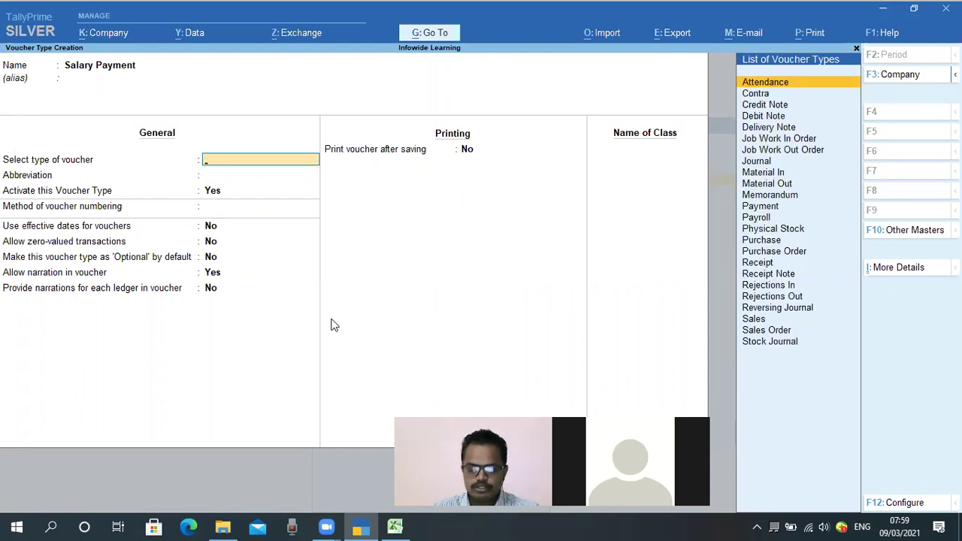
{"action": "type", "text": "Pay"}
{"action": "key", "text": "Return"}
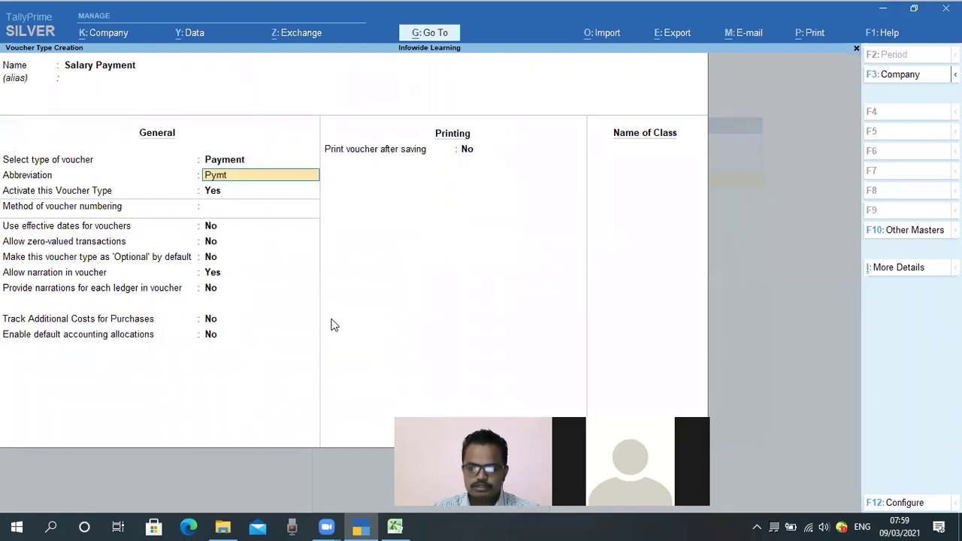
{"action": "key", "text": "Return"}
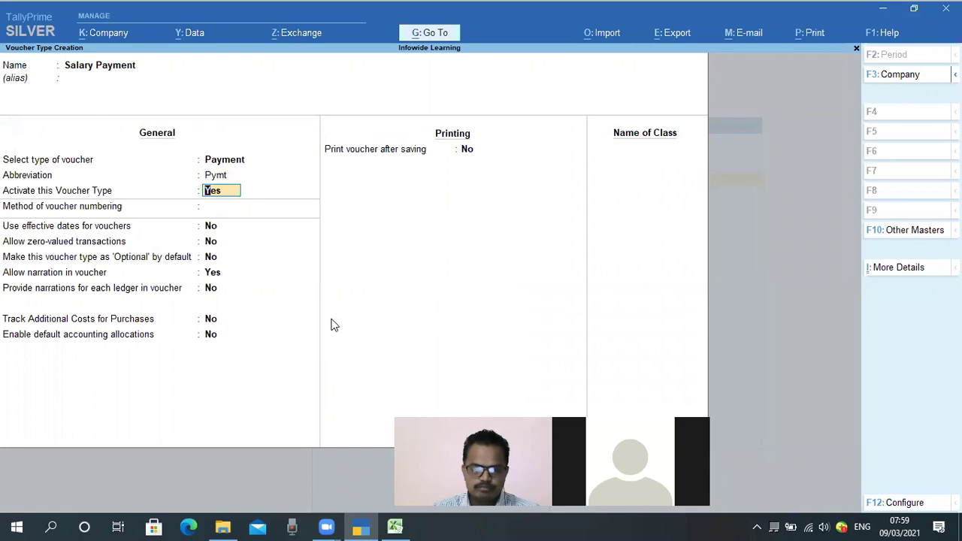
{"action": "key", "text": "Return"}
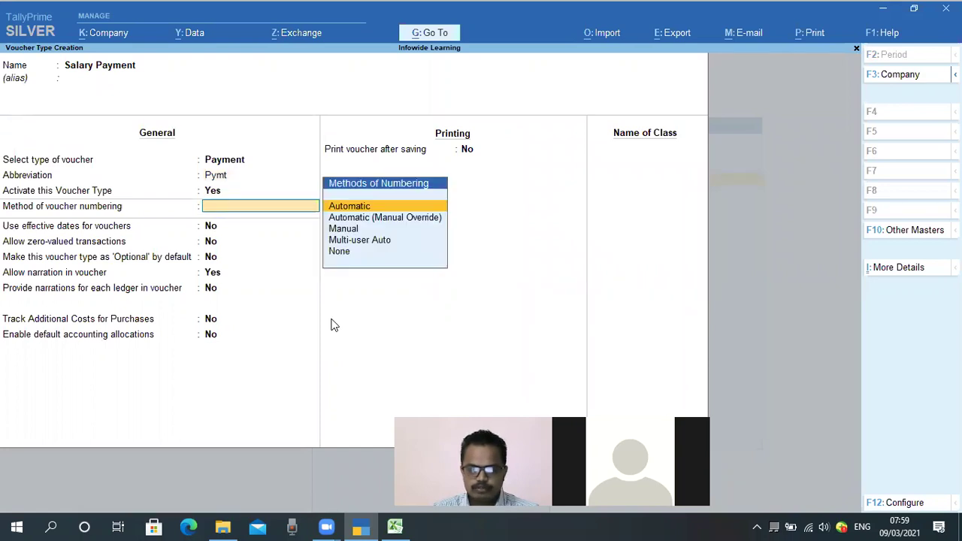
- Set the voucher numbering method to Automatic and enable its advanced configuration
{"action": "key", "text": "Return"}
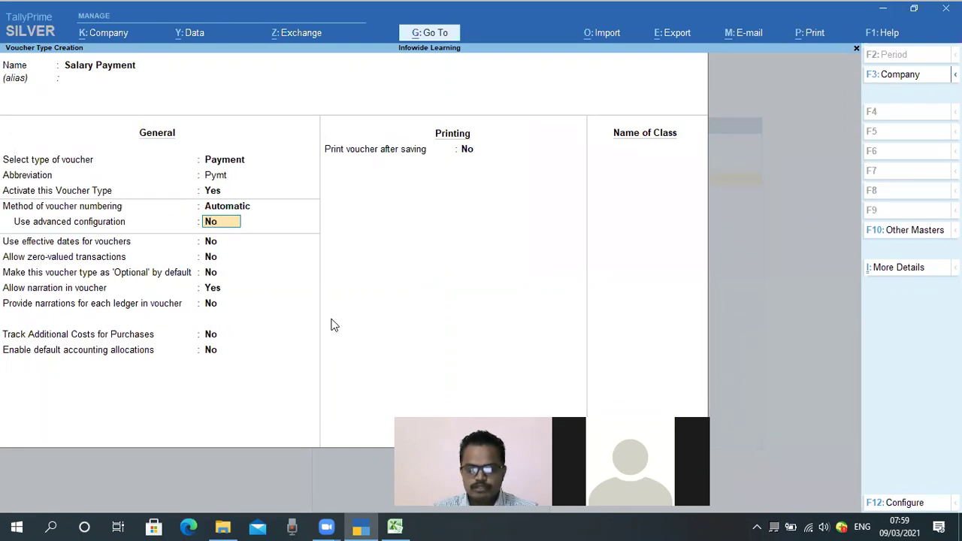
{"action": "type", "text": "y"}
{"action": "key", "text": "Return"}
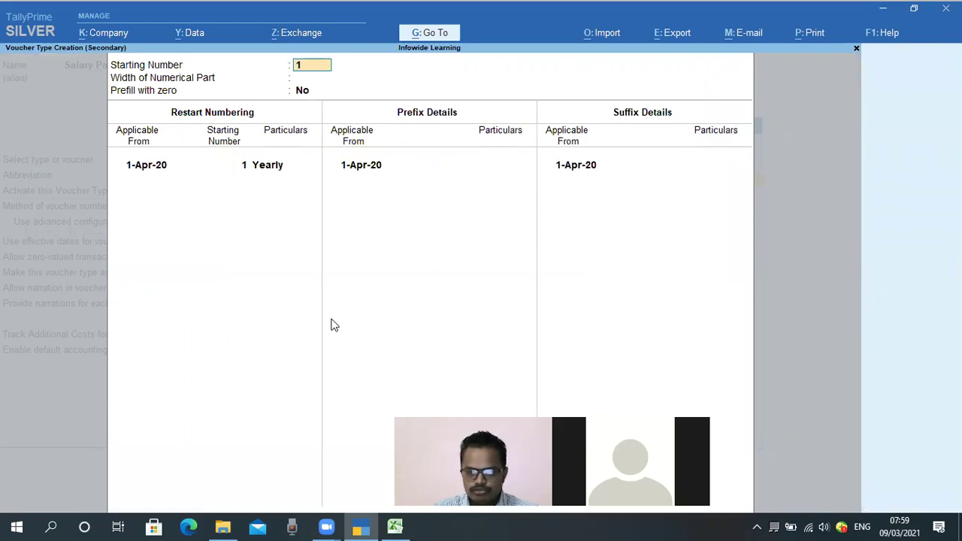
- Accept starting number 1 without zero prefill, and restart numbering yearly at 1 from 1-Apr-20
{"action": "key", "text": "Return"}
{"action": "key", "text": "Return"}
{"action": "key", "text": "Return"}
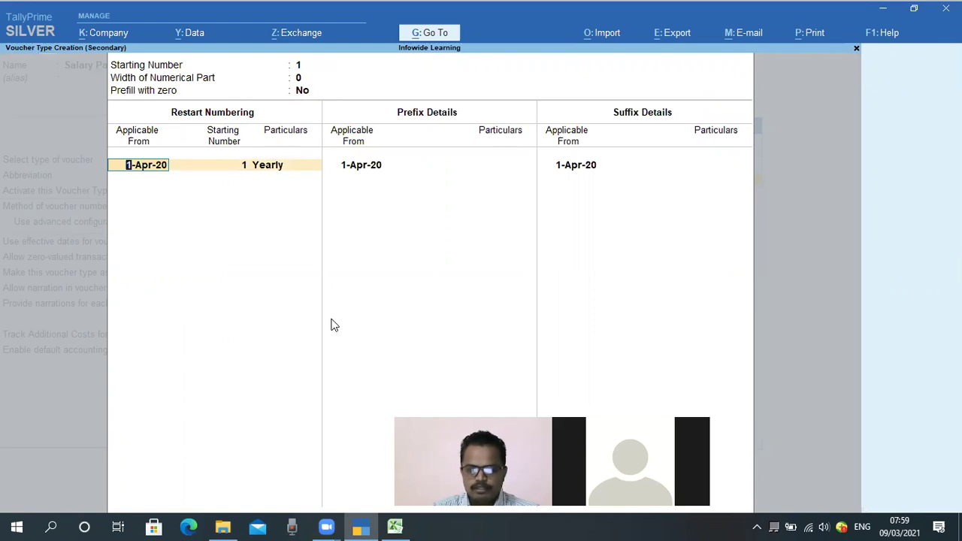
{"action": "key", "text": "Return"}
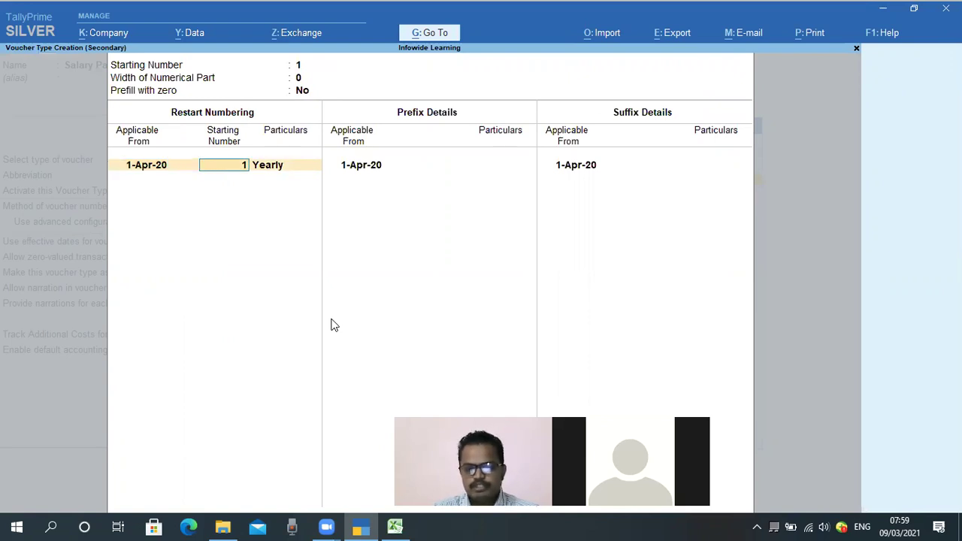
{"action": "key", "text": "Return"}
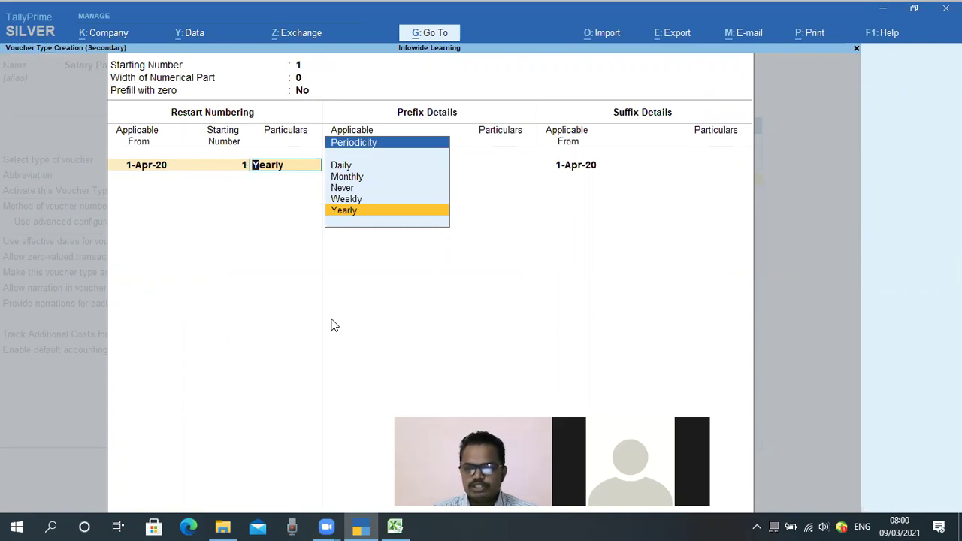
{"action": "key", "text": "Return"}
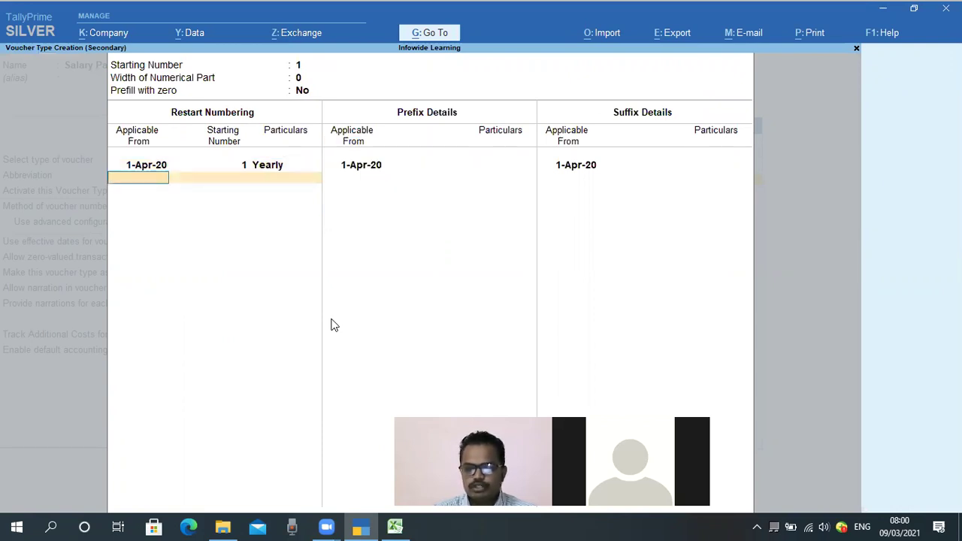
- Set the voucher number prefix to 2021, applicable from 1-Apr-20
{"action": "key", "text": "Return"}
{"action": "key", "text": "Return"}
{"action": "type", "text": "2020_"}
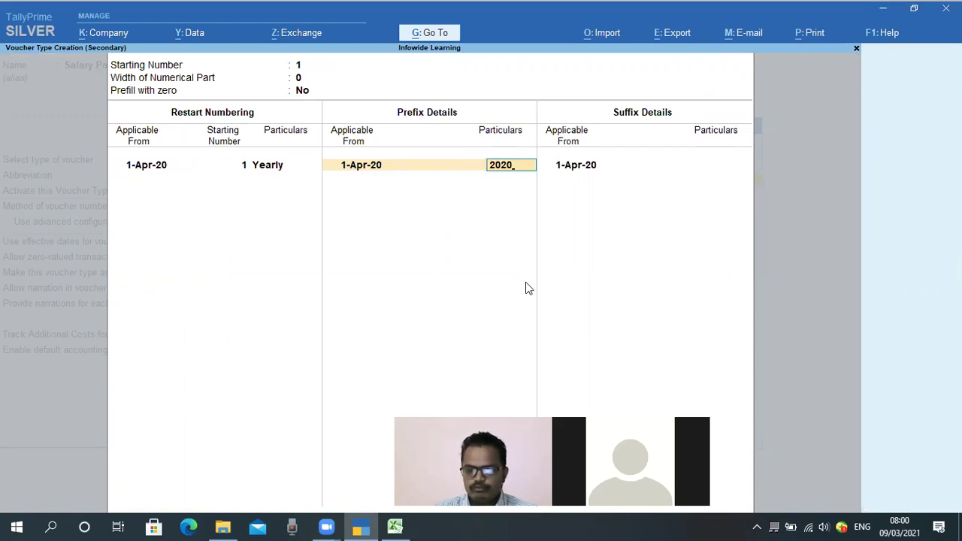
{"action": "key", "text": "BackSpace"}
{"action": "type", "text": "1"}
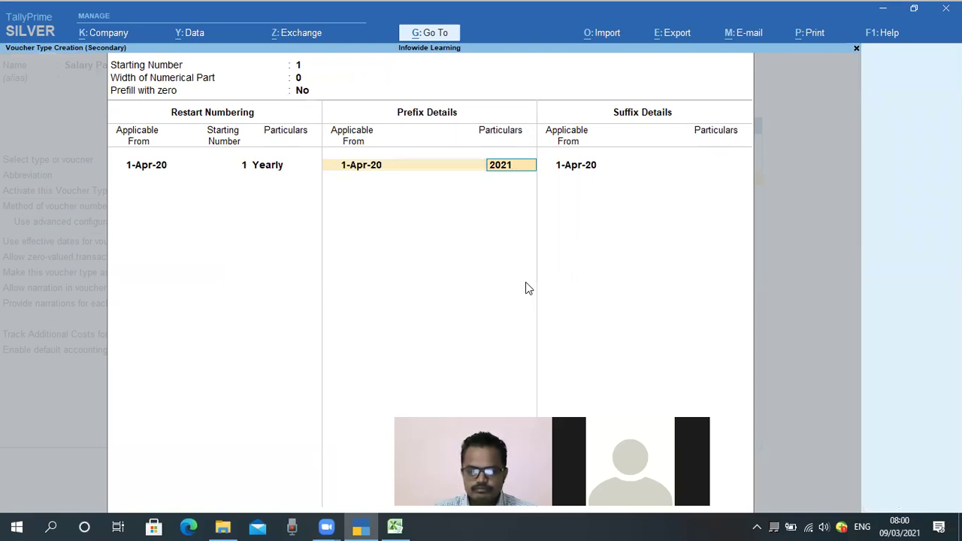
{"action": "type", "text": "1"}
{"action": "key", "text": "Return"}
- Set the width of the numerical part to 3 for the voucher numbering
{"action": "key", "text": "Up"}
{"action": "key", "text": "Up"}
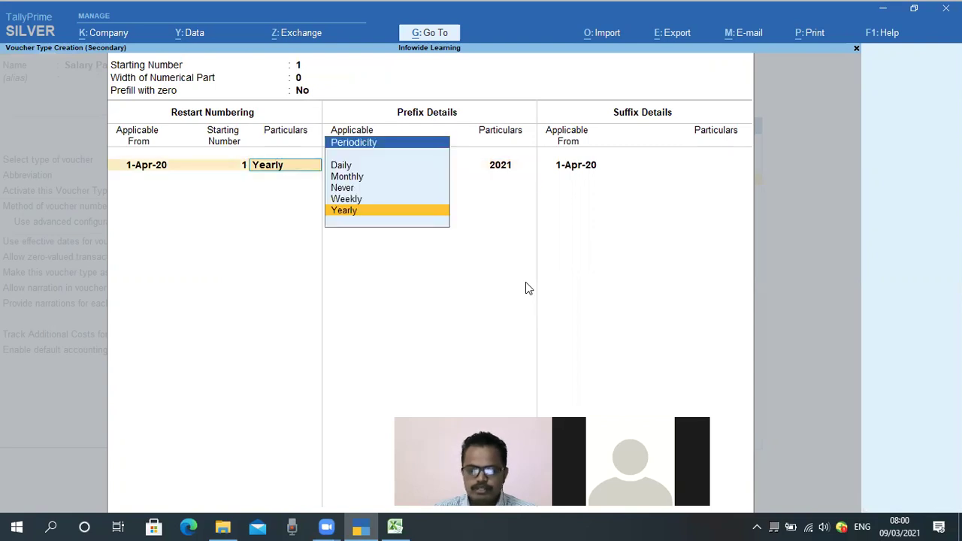
{"action": "key", "text": "BackSpace"}
{"action": "key", "text": "BackSpace"}
{"action": "key", "text": "BackSpace"}
{"action": "key", "text": "BackSpace"}
{"action": "key", "text": "BackSpace"}
{"action": "key", "text": "Return"}
{"action": "type", "text": "3"}
{"action": "key", "text": "Return"}
- Keep prefill with zero at No, leave the suffix blank, and save the Salary Payment voucher type
{"action": "key", "text": "Return"}
{"action": "key", "text": "Return"}
{"action": "key", "text": "Return"}
{"action": "key", "text": "Return"}
{"action": "key", "text": "Return"}
{"action": "key", "text": "Return"}
{"action": "key", "text": "Return"}
{"action": "key", "text": "Return"}
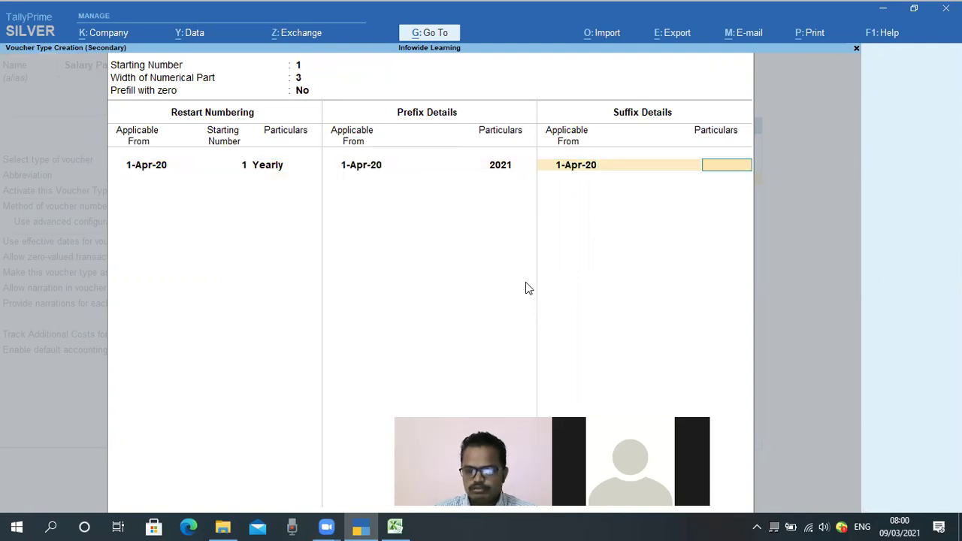
{"action": "key", "text": "Return"}
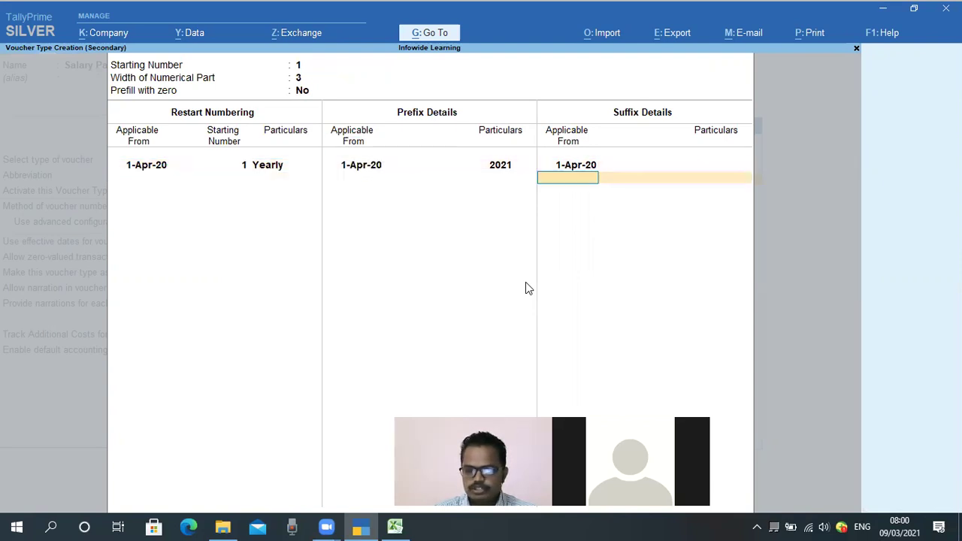
{"action": "key", "text": "Return"}
{"action": "key", "text": "Return"}
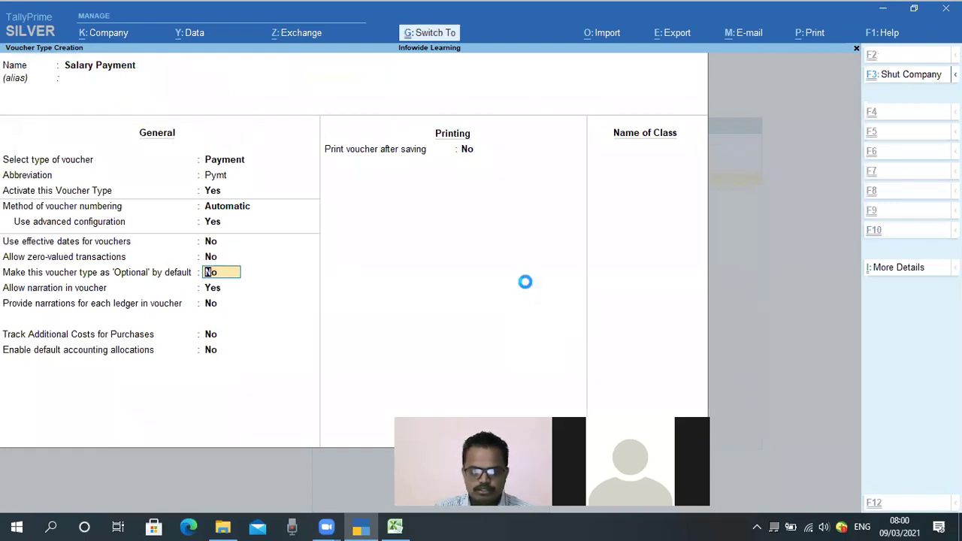
{"action": "key", "text": "ctrl+a"}
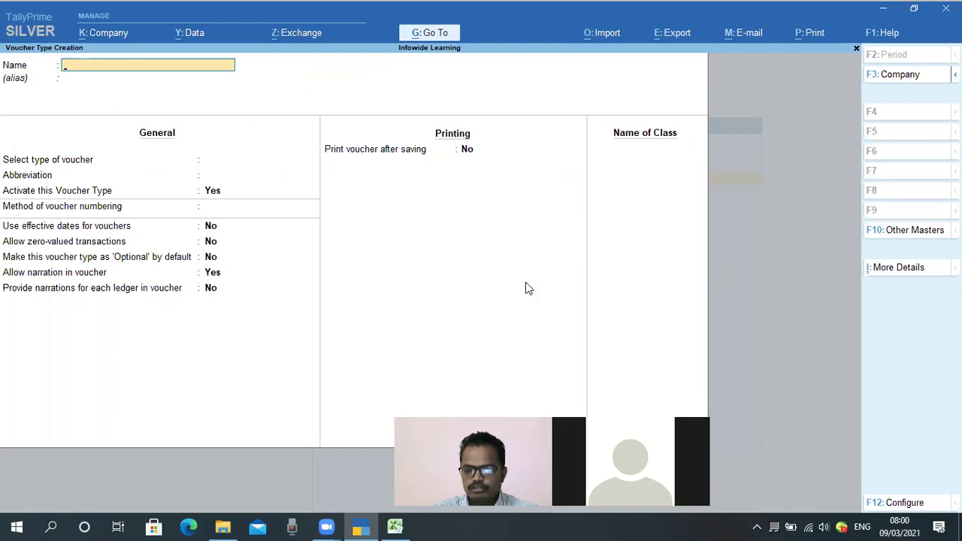
- Leave voucher type creation and display the list of voucher types from the chart of accounts
{"action": "key", "text": "Escape"}
{"action": "key", "text": "Escape"}
{"action": "key", "text": "Down"}
{"action": "key", "text": "Down"}
{"action": "key", "text": "Return"}
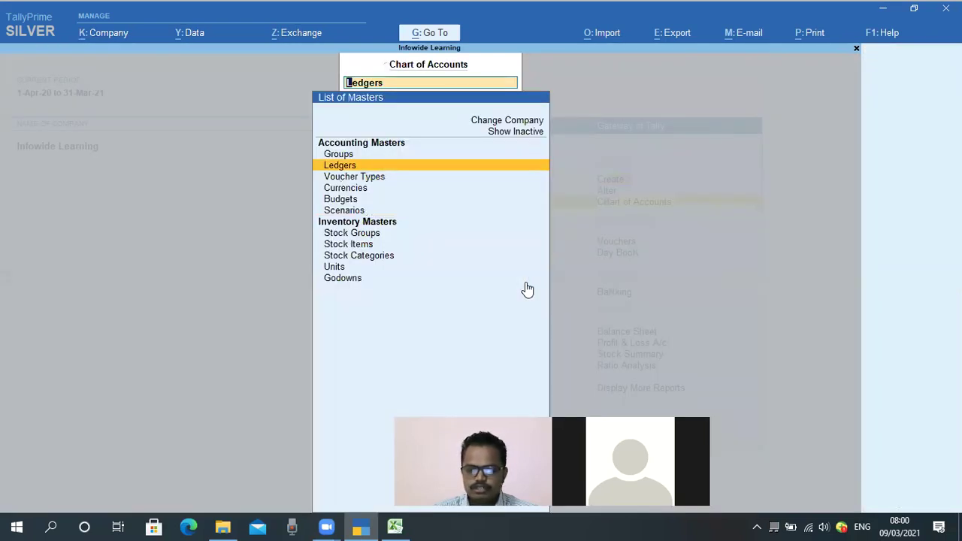
{"action": "key", "text": "Down"}
{"action": "key", "text": "Return"}
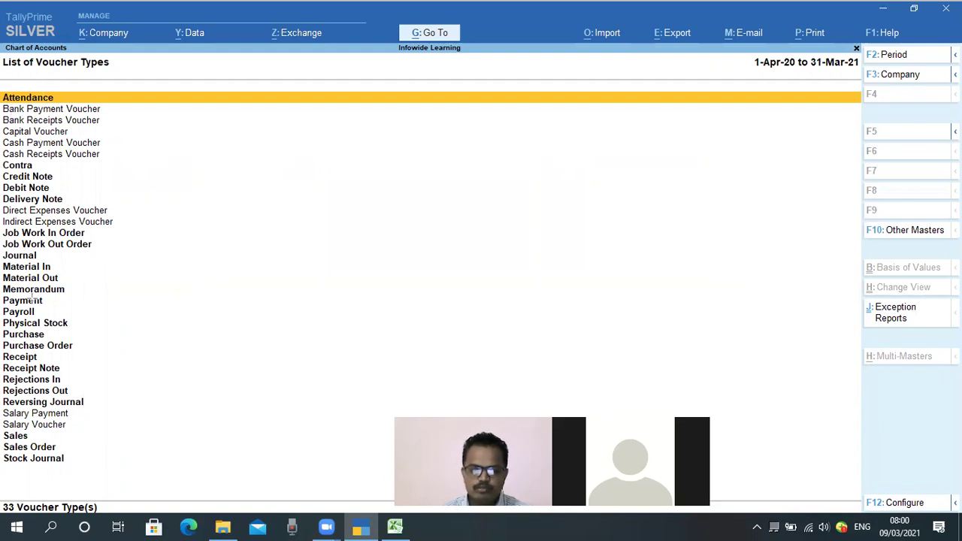
- Examine the expense and salary voucher types in the list, and return to the Gateway of Tally
{"action": "left_click_drag", "start_coordinate": [1, 205], "coordinate": [15, 214]}
{"action": "mouse_move", "coordinate": [17, 213]}
{"action": "left_mouse_down"}
{"action": "mouse_move", "coordinate": [95, 237]}
{"action": "mouse_move", "coordinate": [115, 230]}
{"action": "left_mouse_up"}
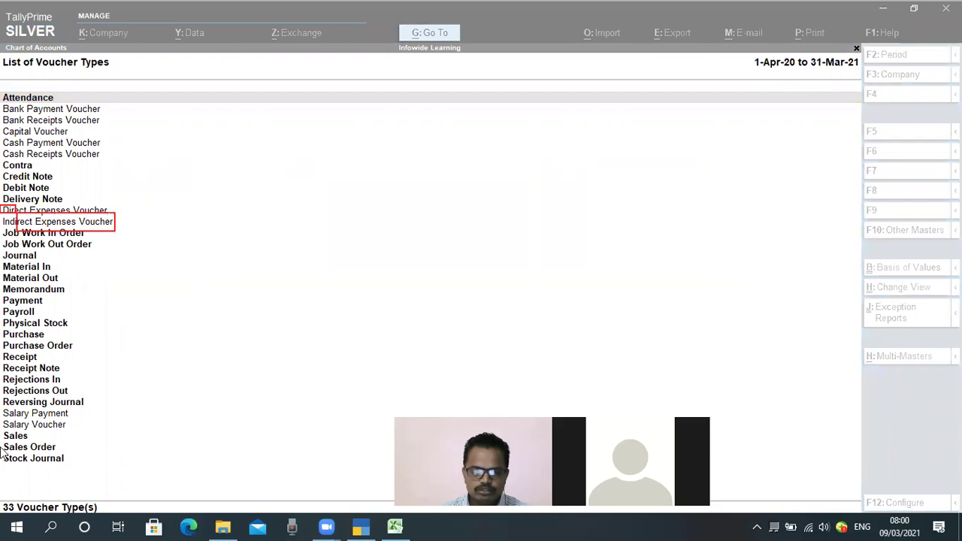
{"action": "left_click_drag", "start_coordinate": [1, 406], "coordinate": [76, 429]}
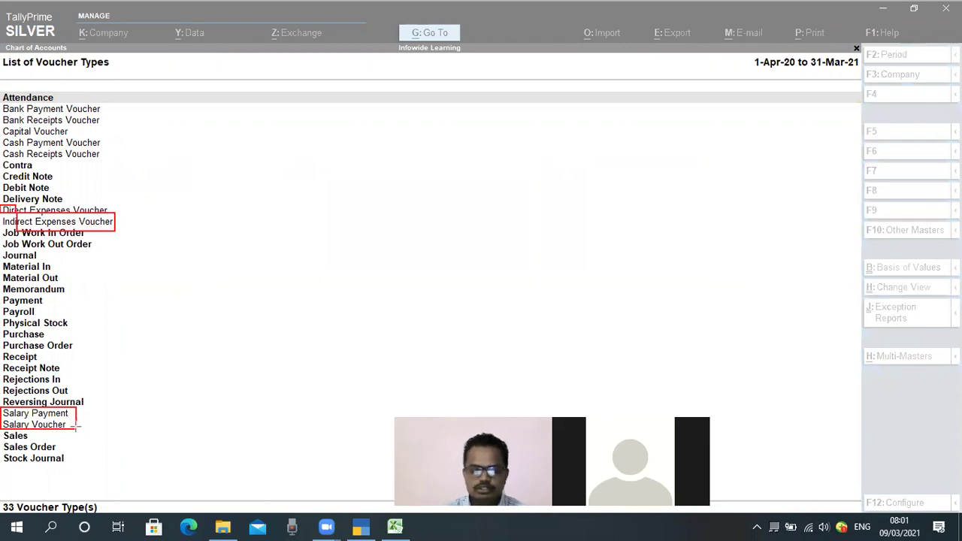
{"action": "key", "text": "ctrl+z"}
{"action": "key", "text": "ctrl+z"}
{"action": "key", "text": "ctrl+z"}
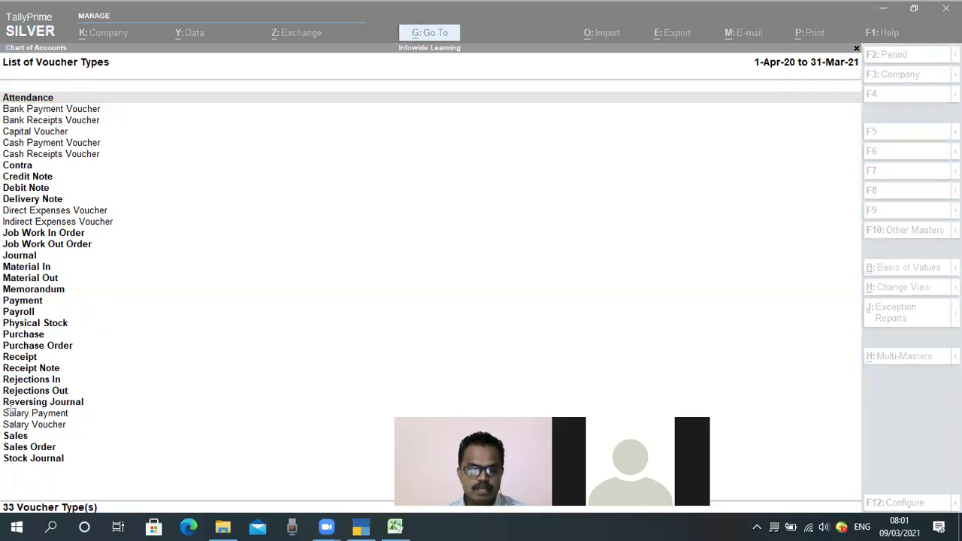
{"action": "left_click_drag", "start_coordinate": [2, 409], "coordinate": [12, 431]}
{"action": "left_click_drag", "start_coordinate": [85, 446], "coordinate": [85, 431]}
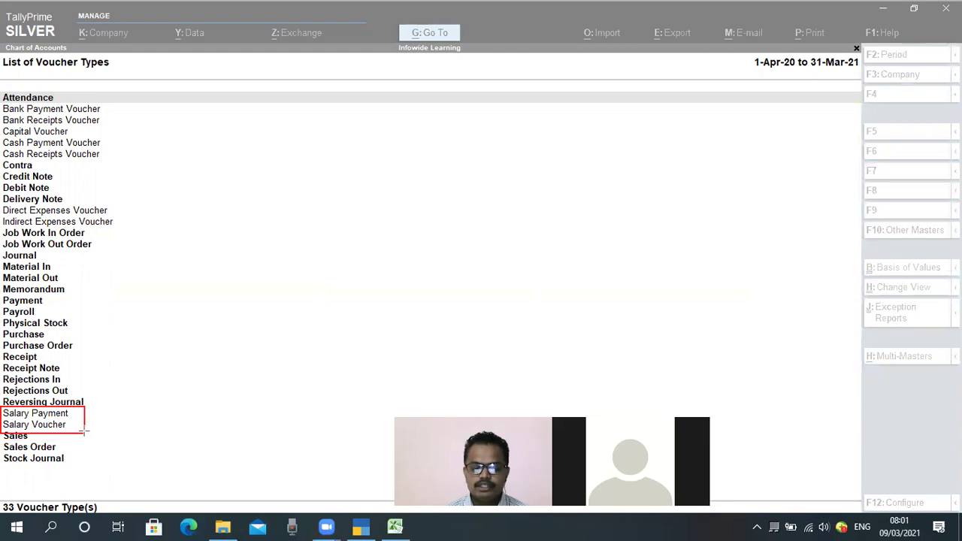
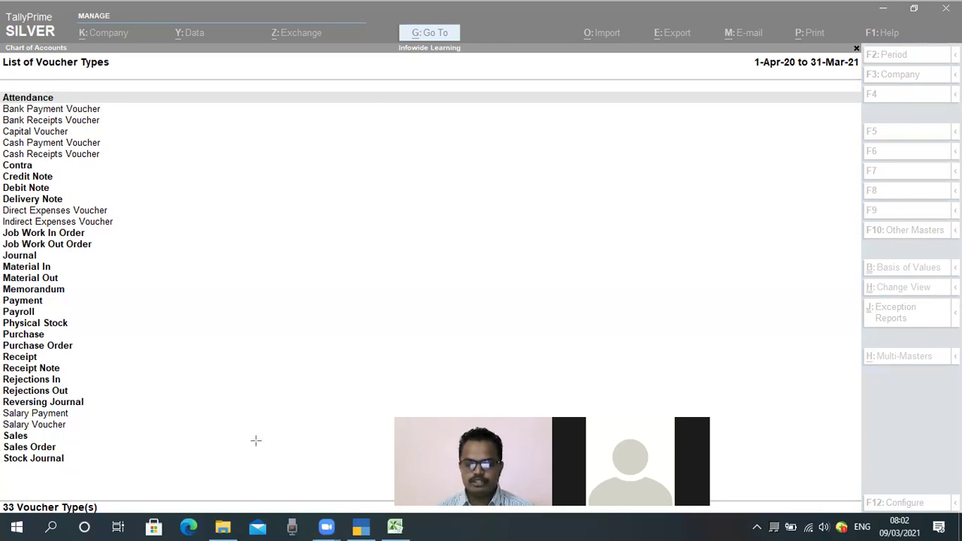
{"action": "left_click", "coordinate": [165, 391]}
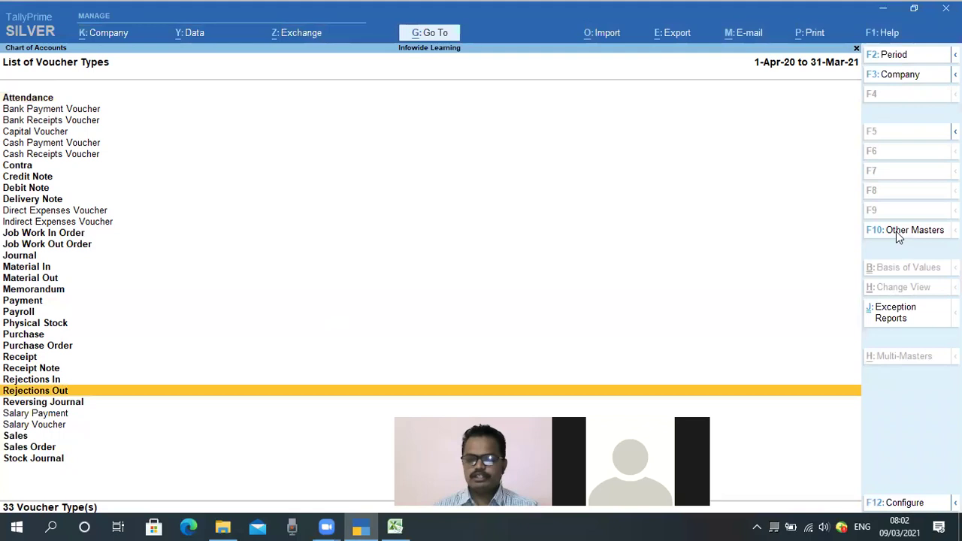
{"action": "key", "text": "Escape"}
{"action": "key", "text": "Escape"}
{"action": "key", "text": "Escape"}
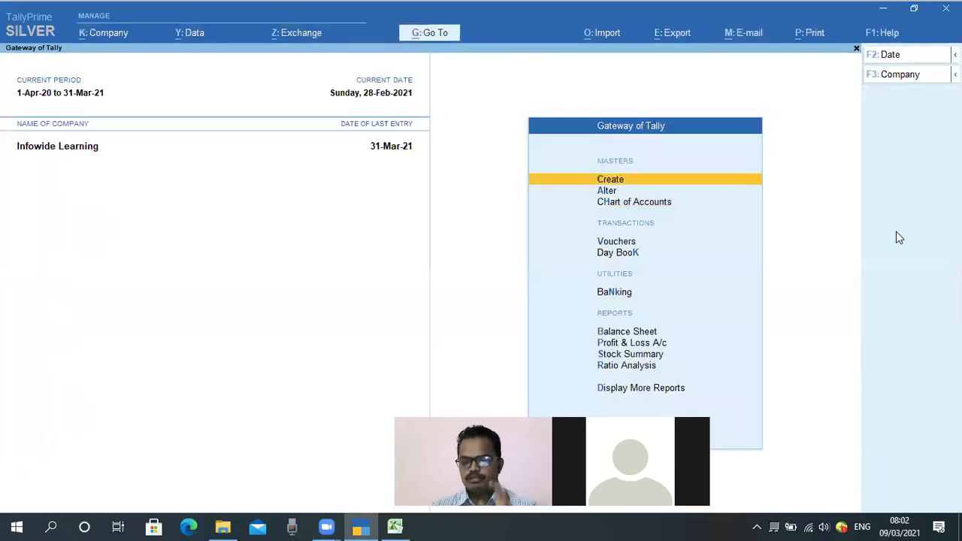
- Start a new accounting voucher from the Gateway of Tally
{"action": "key", "text": "Down"}
{"action": "key", "text": "Down"}
{"action": "key", "text": "Down"}
{"action": "key", "text": "Down"}
{"action": "key", "text": "Down"}
{"action": "key", "text": "Down"}
{"action": "key", "text": "Down"}
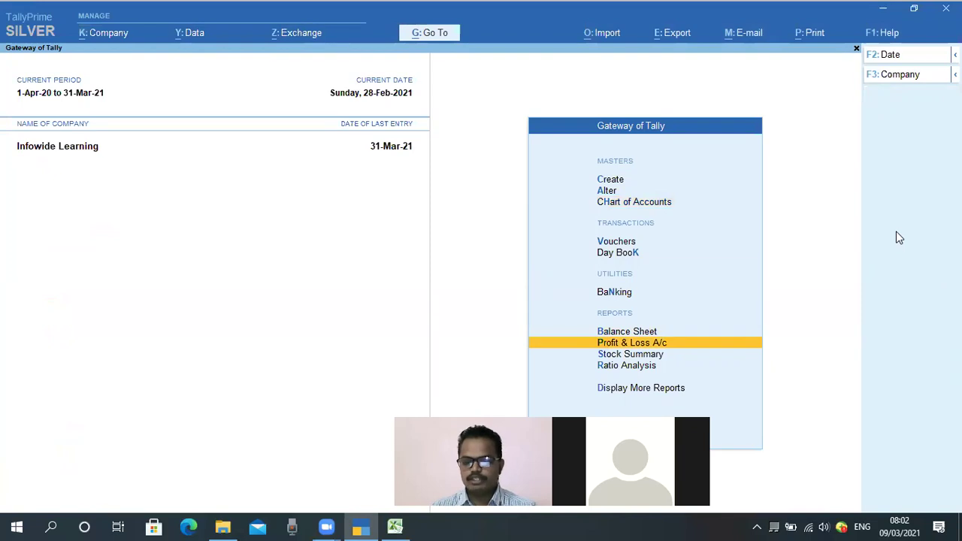
{"action": "key", "text": "v"}
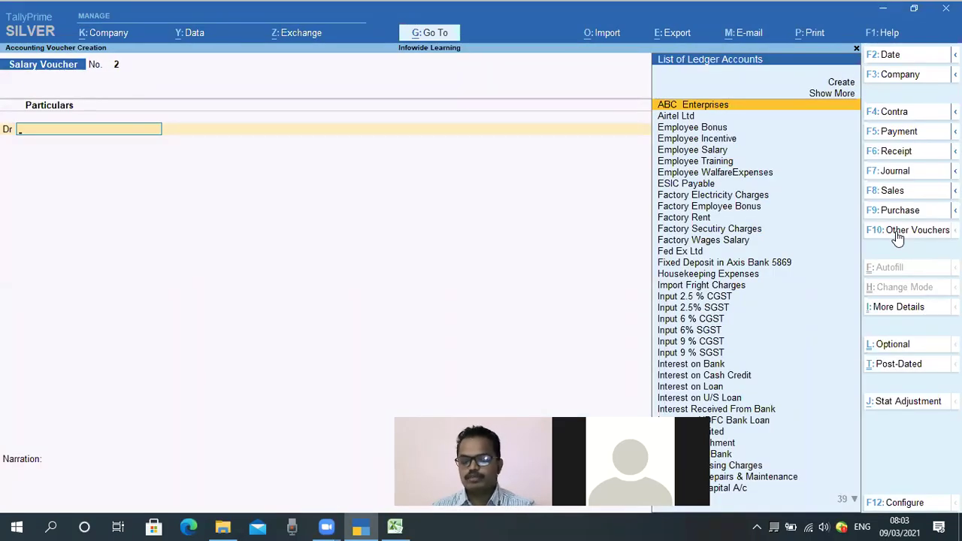
- Change the voucher being created to the Salary Payment type
{"action": "left_click", "coordinate": [899, 238]}
{"action": "key", "text": "Up"}
{"action": "key", "text": "Up"}
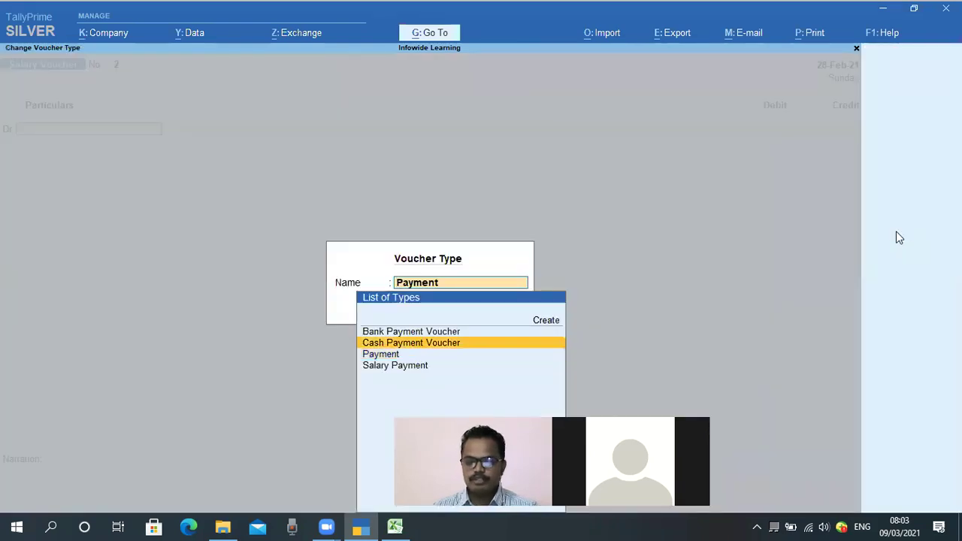
{"action": "key", "text": "Down"}
{"action": "key", "text": "Down"}
{"action": "key", "text": "Down"}
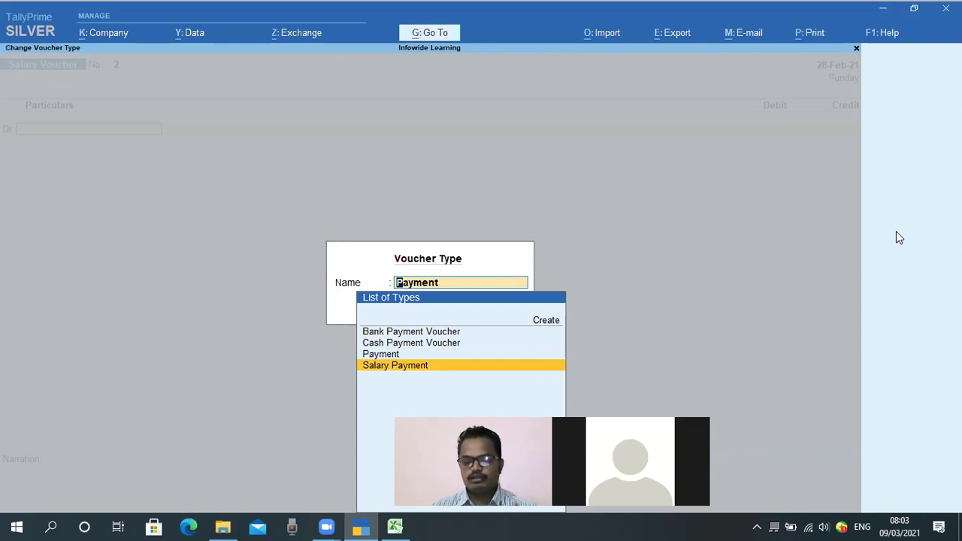
{"action": "key", "text": "Up"}
{"action": "key", "text": "Down"}
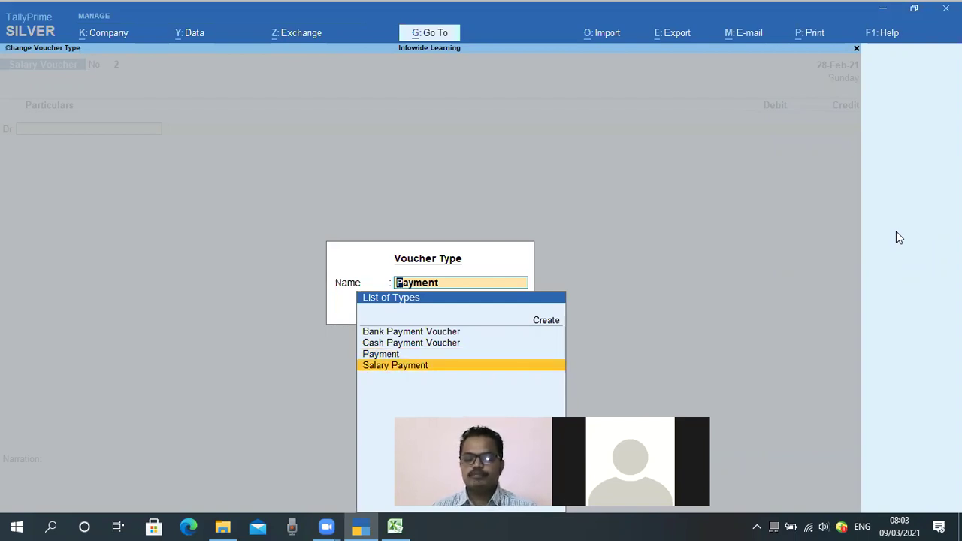
{"action": "key", "text": "Return"}
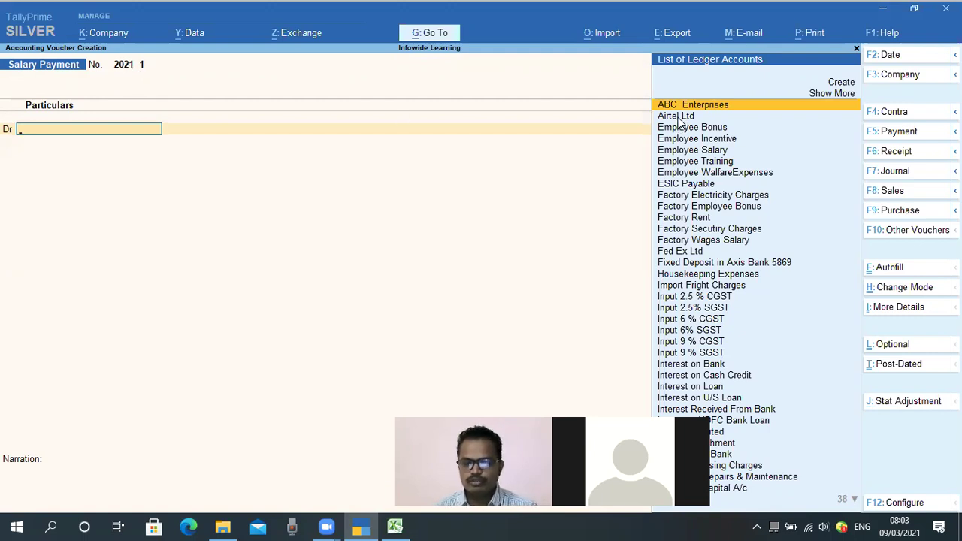
- Set the Salary Payment voucher date to 7.3.21
{"action": "key", "text": "F2"}
{"action": "type", "text": "7."}
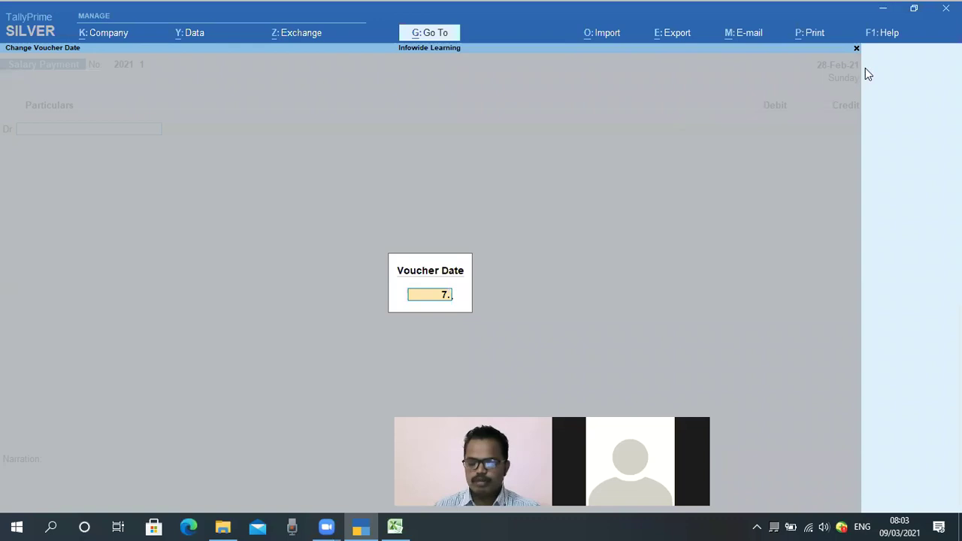
{"action": "type", "text": "3.21"}
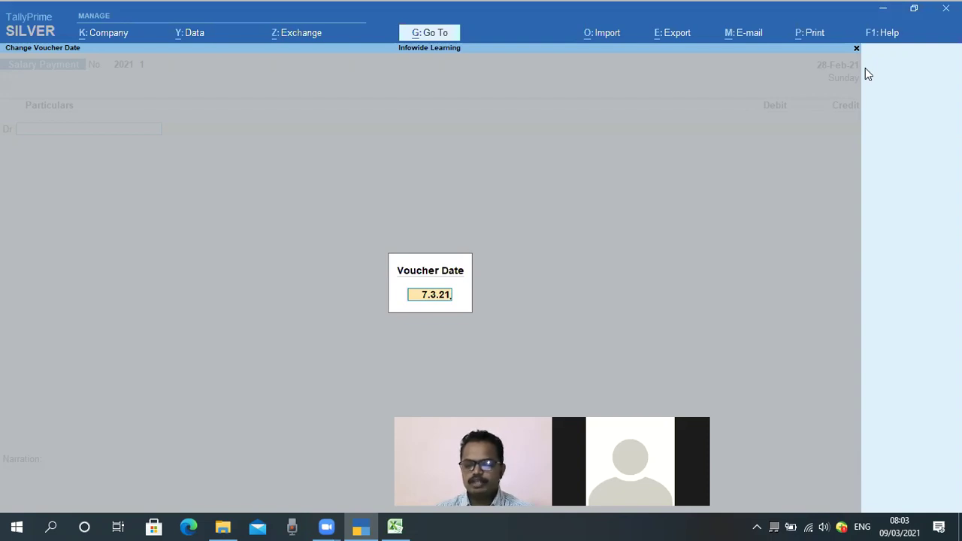
{"action": "key", "text": "Return"}
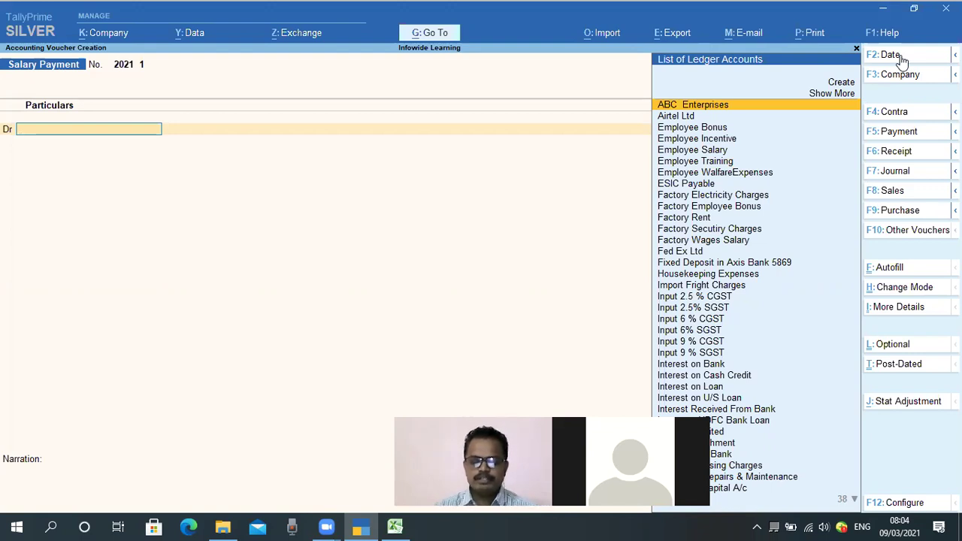
- Choose Salay Payable as the debit ledger of the Salary Payment voucher
{"action": "type", "text": "sla"}
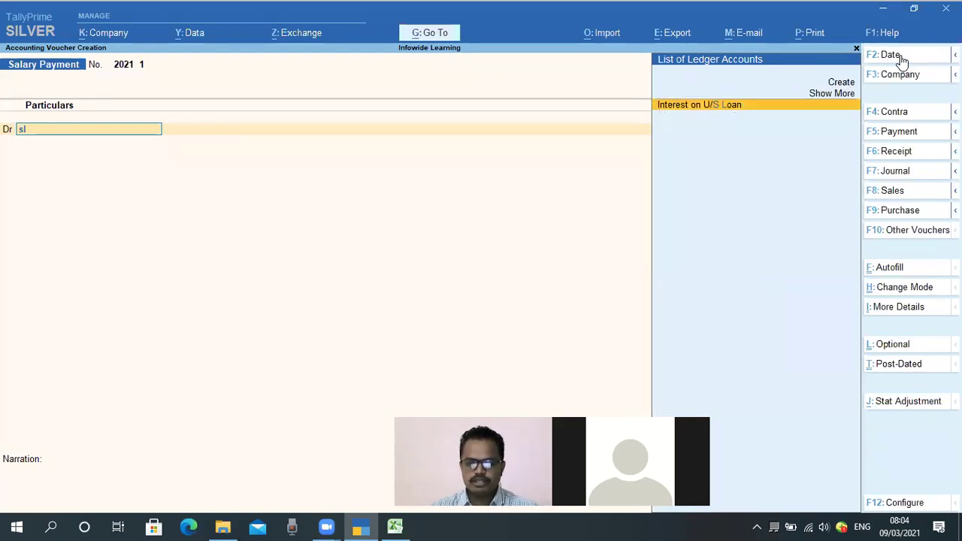
{"action": "key", "text": "BackSpace"}
{"action": "type", "text": "l"}
{"action": "key", "text": "BackSpace"}
{"action": "type", "text": "ala"}
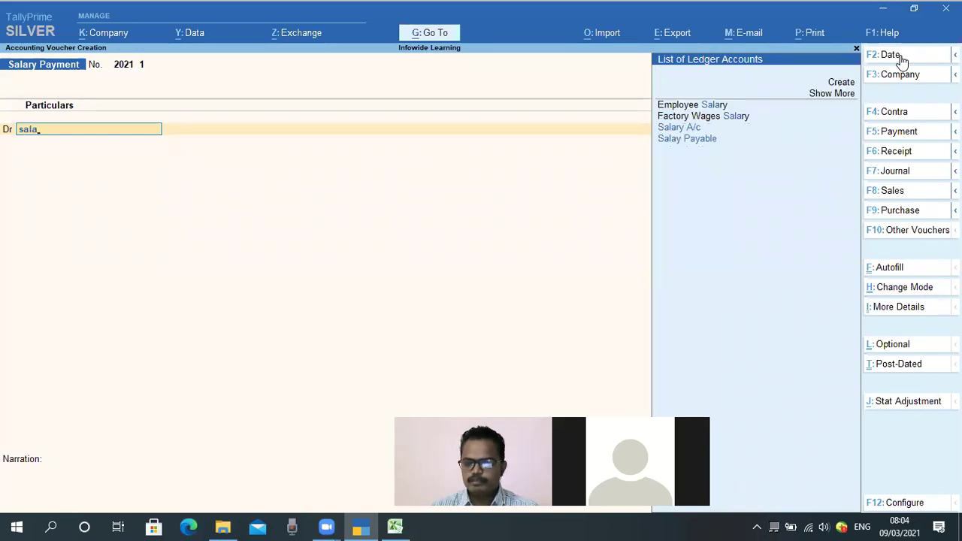
{"action": "key", "text": "Down"}
{"action": "key", "text": "Return"}
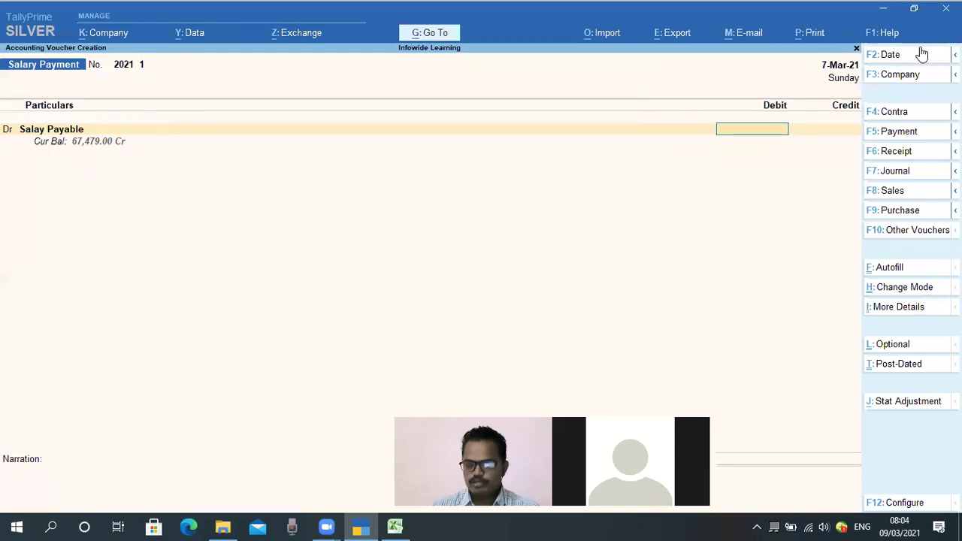
- Enter a debit amount of 67479 for Salay Payable
{"action": "type", "text": "67479"}
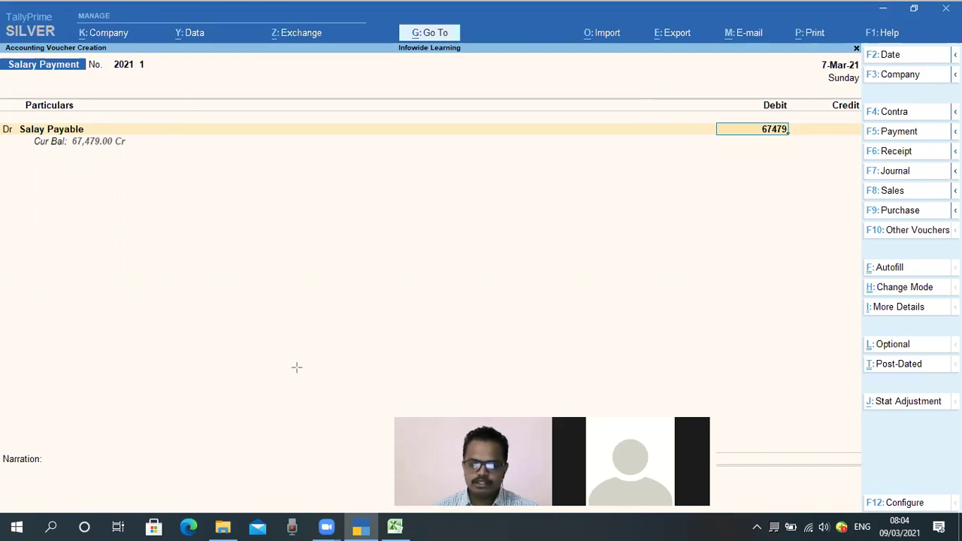
{"action": "mouse_move", "coordinate": [25, 137]}
{"action": "left_mouse_down"}
{"action": "mouse_move", "coordinate": [133, 166]}
{"action": "mouse_move", "coordinate": [134, 157]}
{"action": "left_mouse_up"}
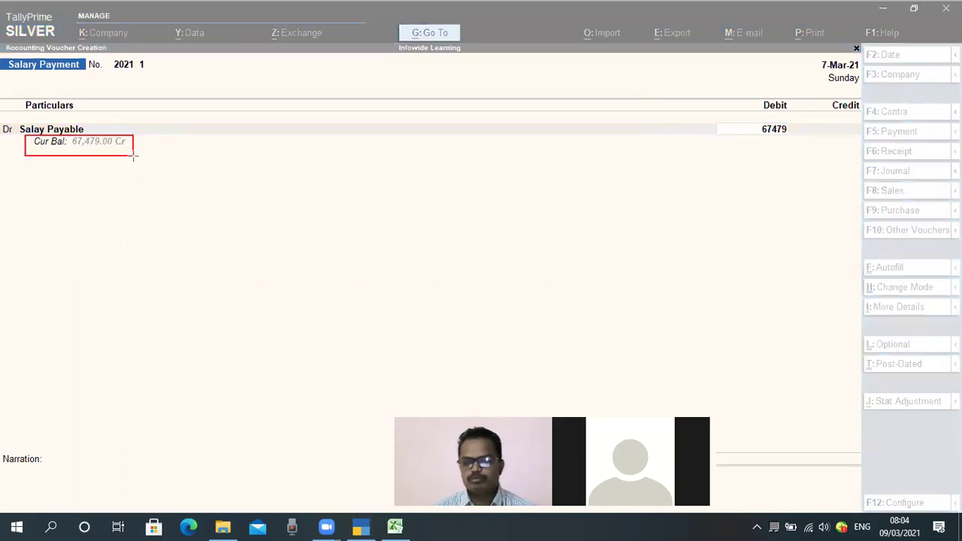
{"action": "key", "text": "ctrl+z"}
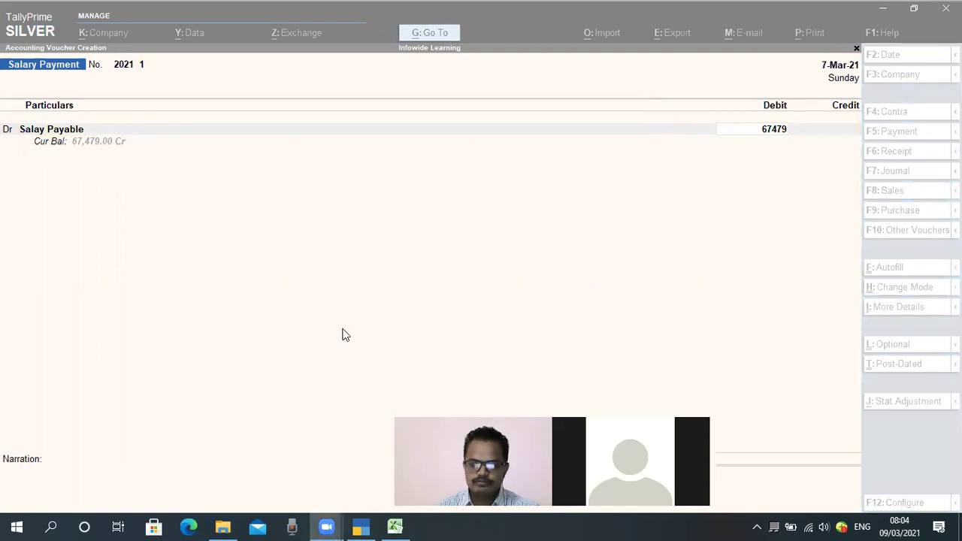
{"action": "left_click", "coordinate": [429, 292]}
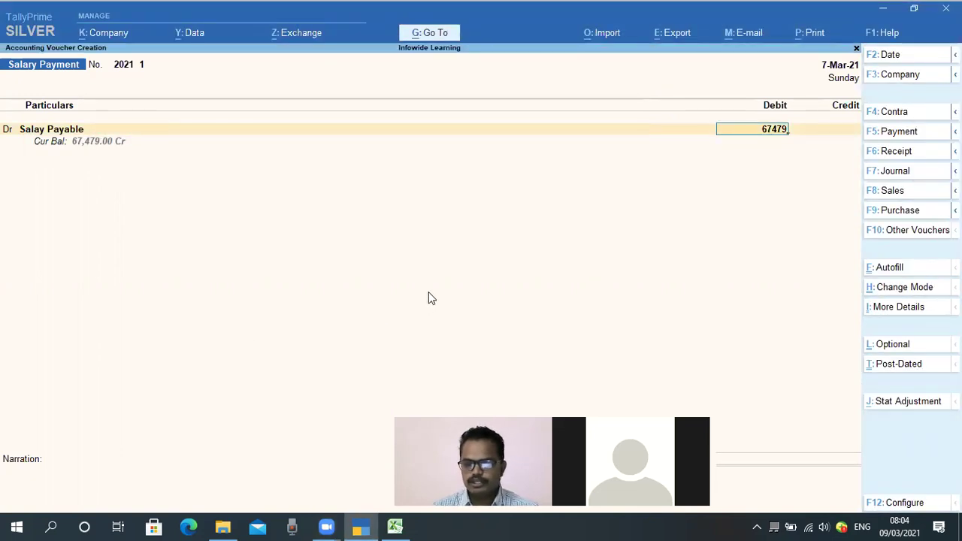
{"action": "key", "text": "Return"}
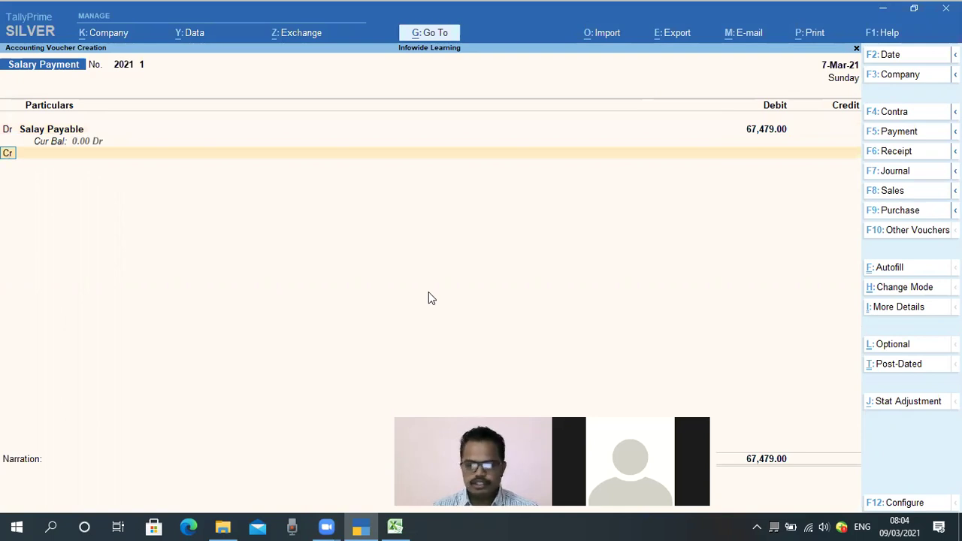
- Choose the SBI current account as the credit ledger and accept 67,479.00 as its credit amount
{"action": "key", "text": "Return"}
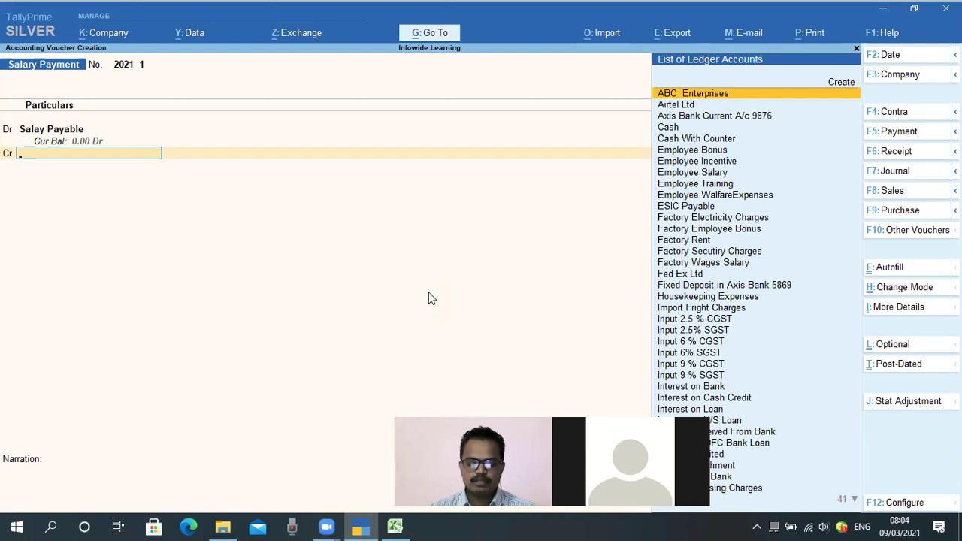
{"action": "type", "text": "Sbi"}
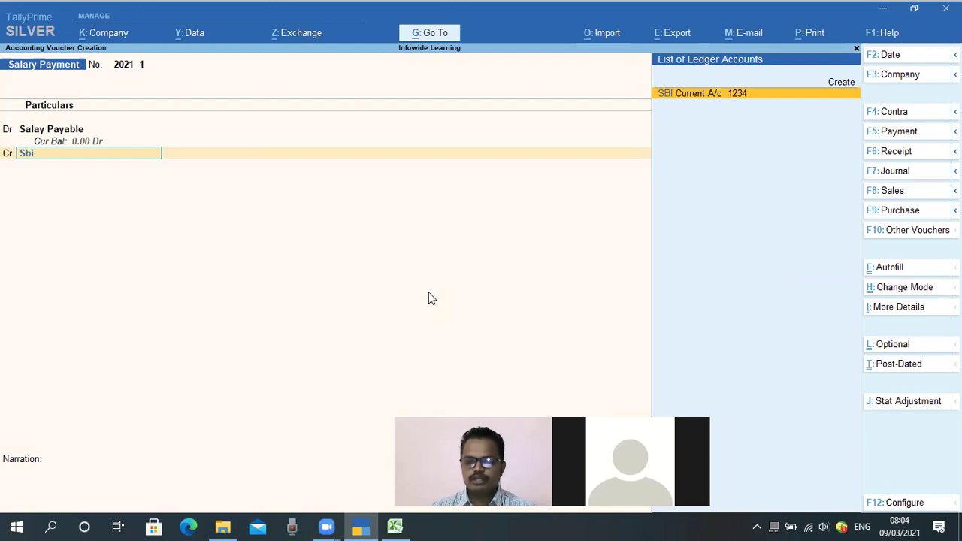
{"action": "key", "text": "Return"}
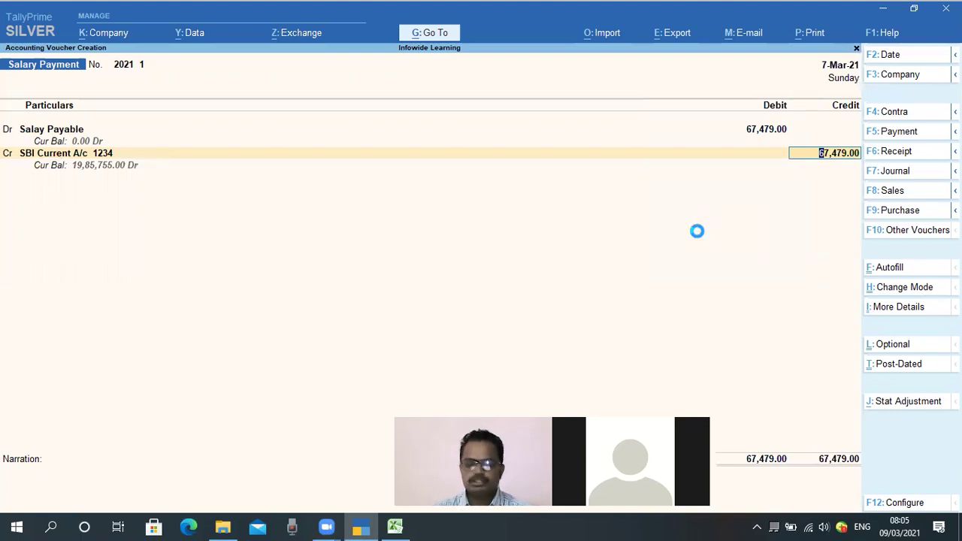
{"action": "key", "text": "Return"}
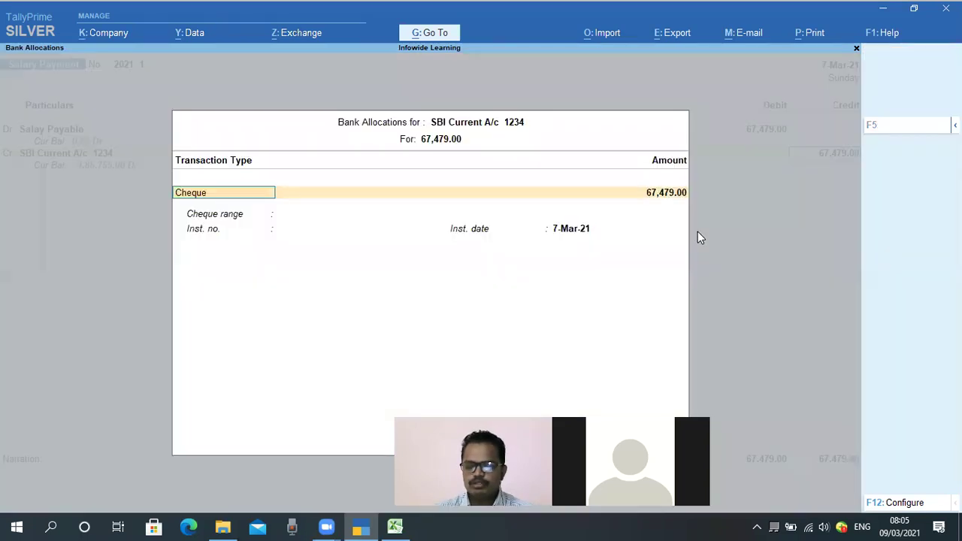
- Allocate the bank payment as e-Fund Transfer, leaving the recipient's bank details blank and keeping the instrument date of 7-Mar-21
{"action": "type", "text": "e"}
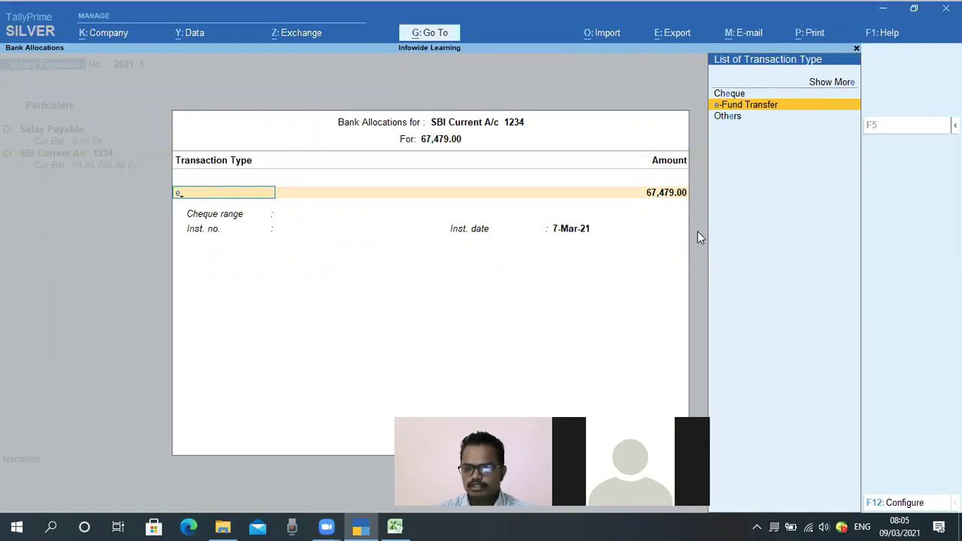
{"action": "key", "text": "Return"}
{"action": "key", "text": "Return"}
{"action": "key", "text": "Return"}
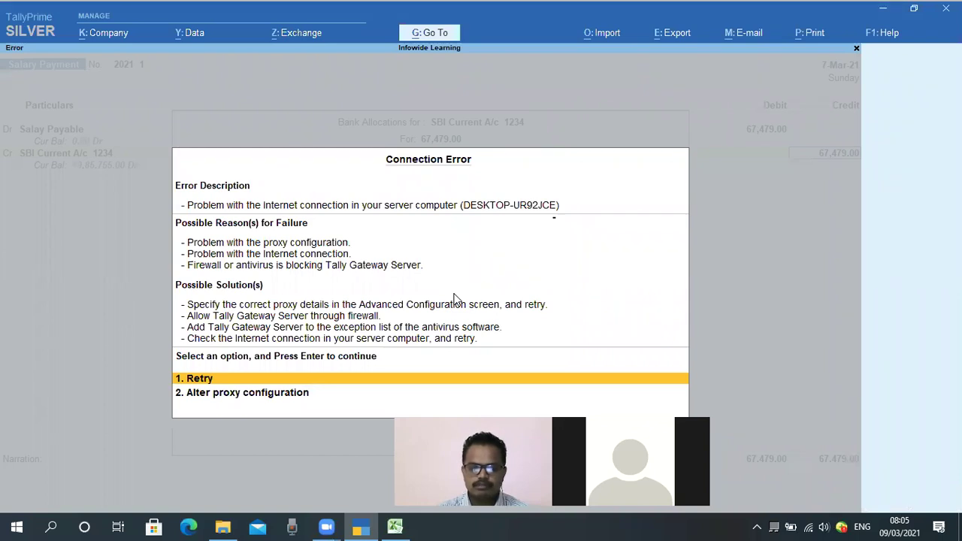
{"action": "key", "text": "Escape"}
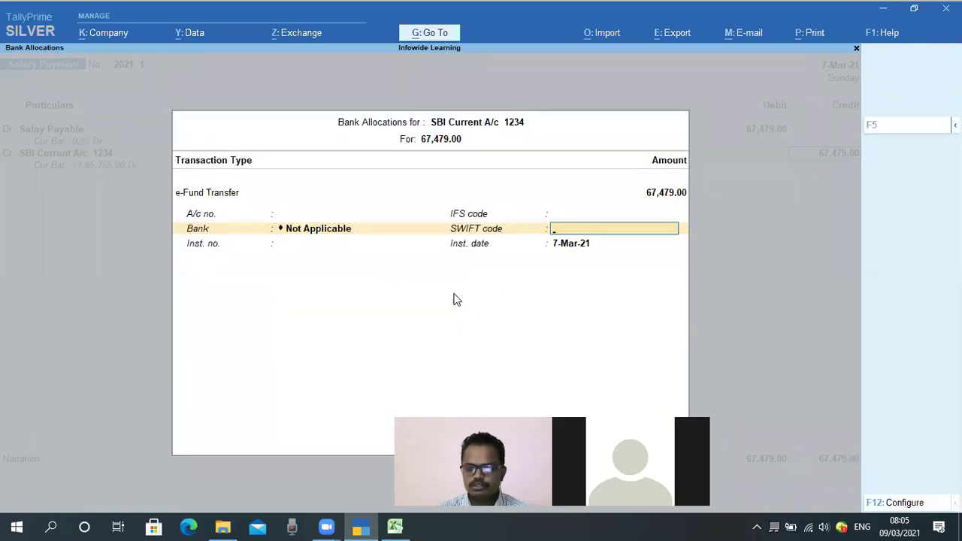
{"action": "key", "text": "Return"}
{"action": "key", "text": "Return"}
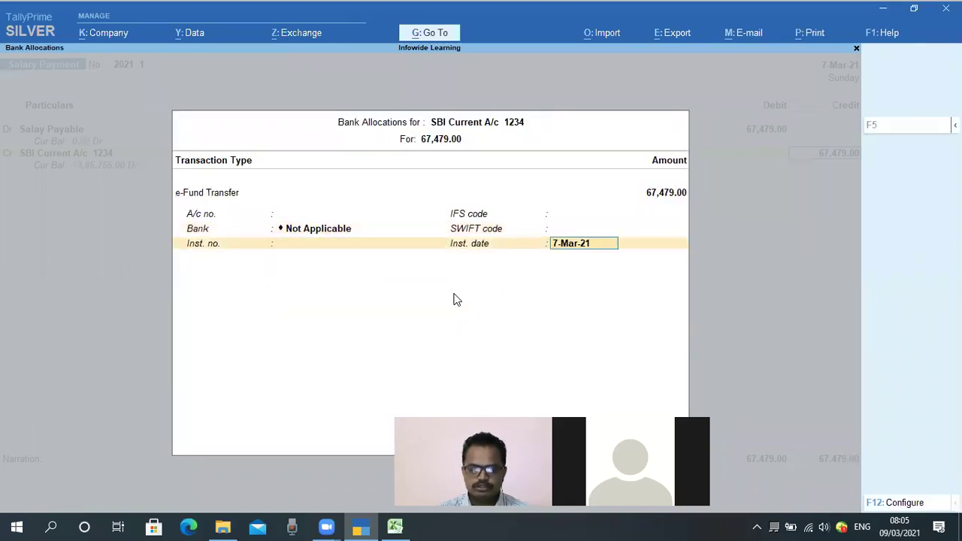
{"action": "key", "text": "Return"}
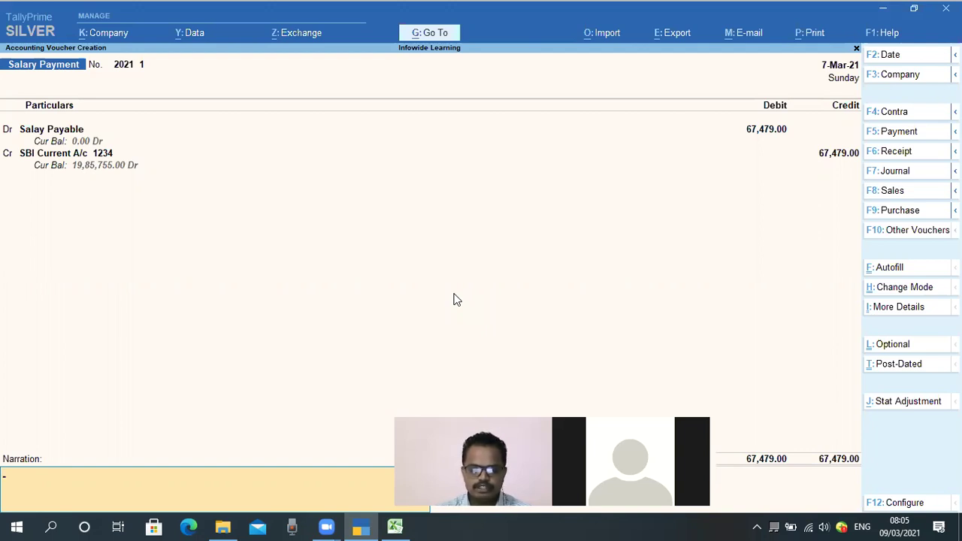
- Enter the narration "Being salary paid for the month of Feb 2021" for the Salary Payment voucher
{"action": "type", "text": "Being"}
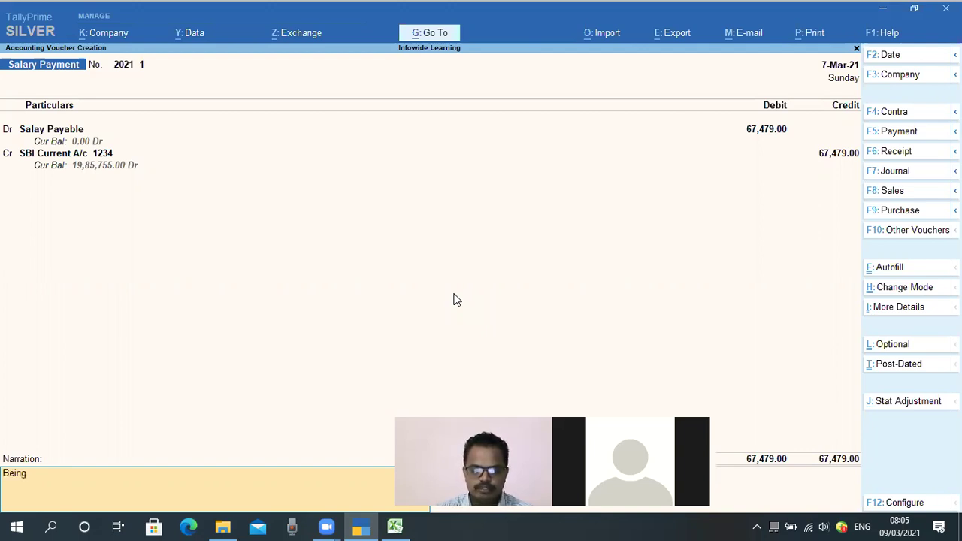
{"action": "type", "text": " sa;ary"}
{"action": "key", "text": "BackSpace"}
{"action": "key", "text": "BackSpace"}
{"action": "key", "text": "BackSpace"}
{"action": "key", "text": "BackSpace"}
{"action": "type", "text": "la"}
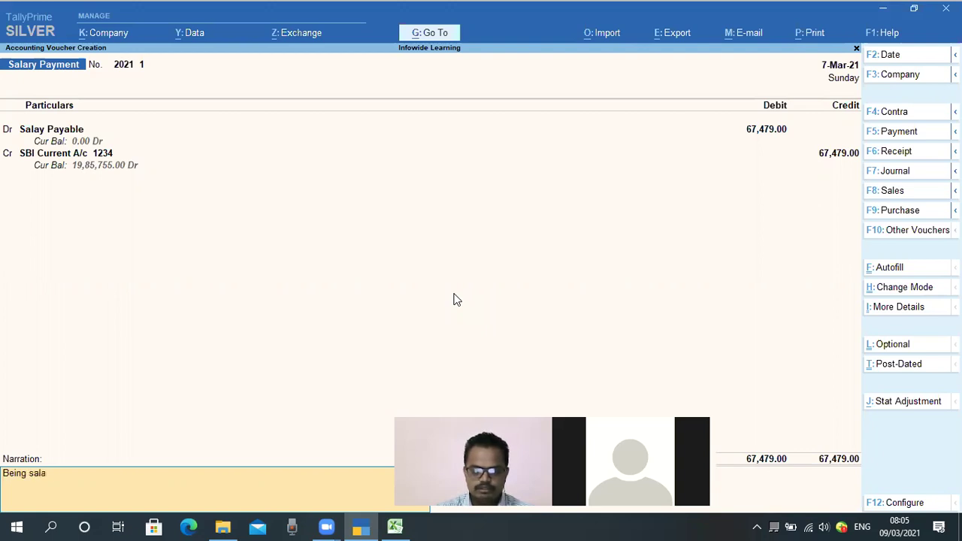
{"action": "type", "text": "ry paid for"}
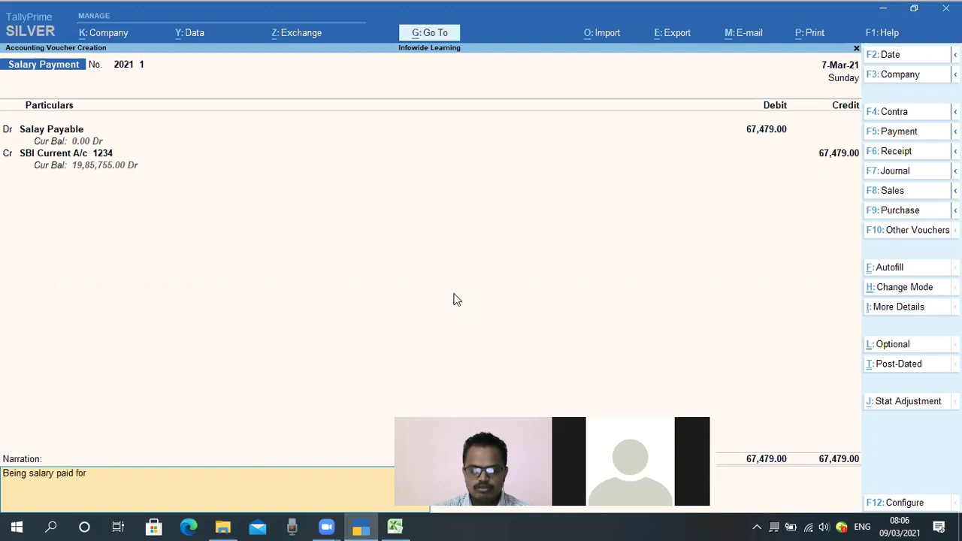
{"action": "type", "text": " the month of"}
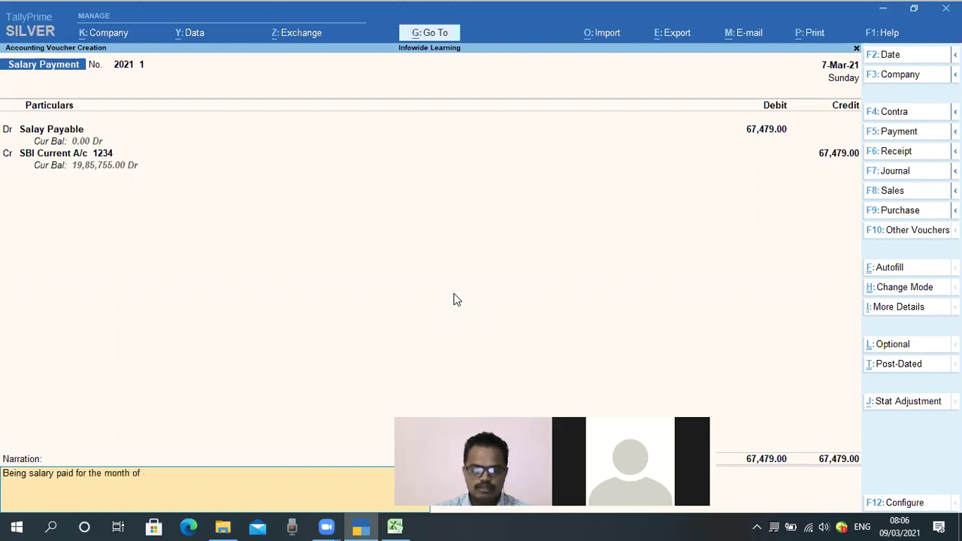
{"action": "type", "text": " Feb 2021"}
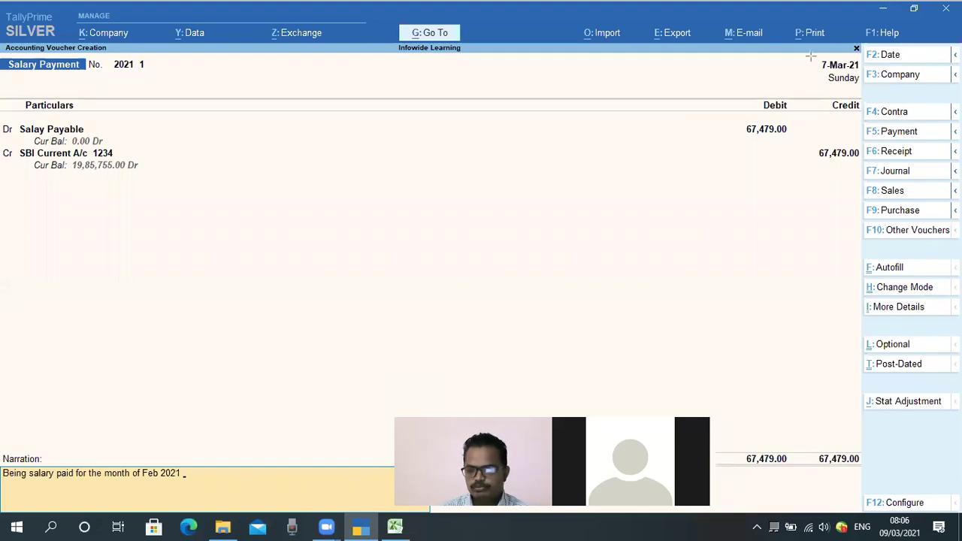
{"action": "left_click", "coordinate": [861, 83]}
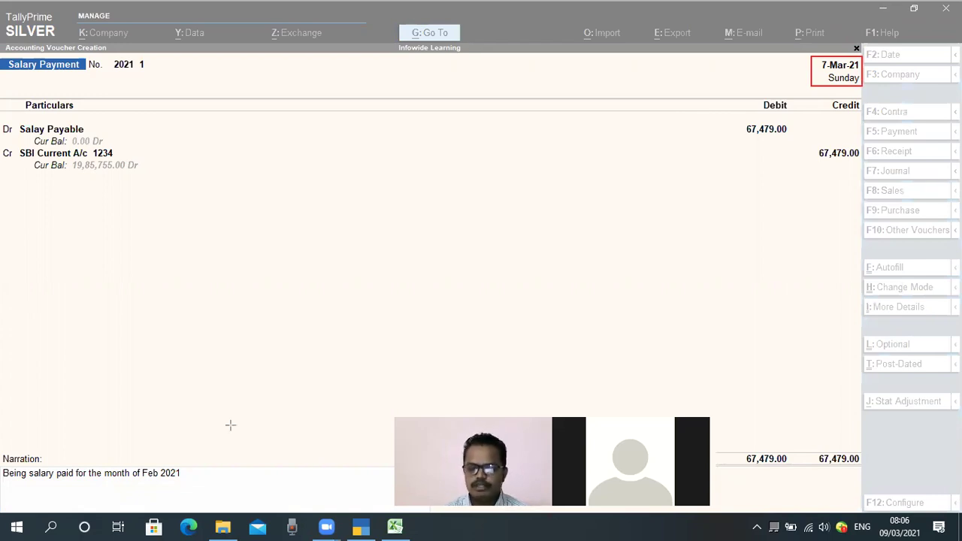
{"action": "left_click", "coordinate": [314, 328]}
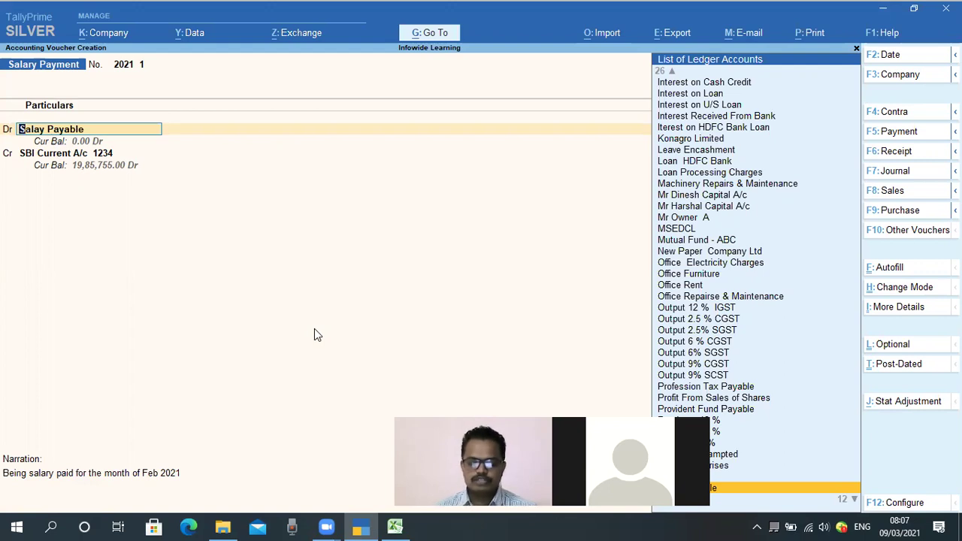
- Change the Salary Payment voucher date to 6.3
{"action": "key", "text": "F2"}
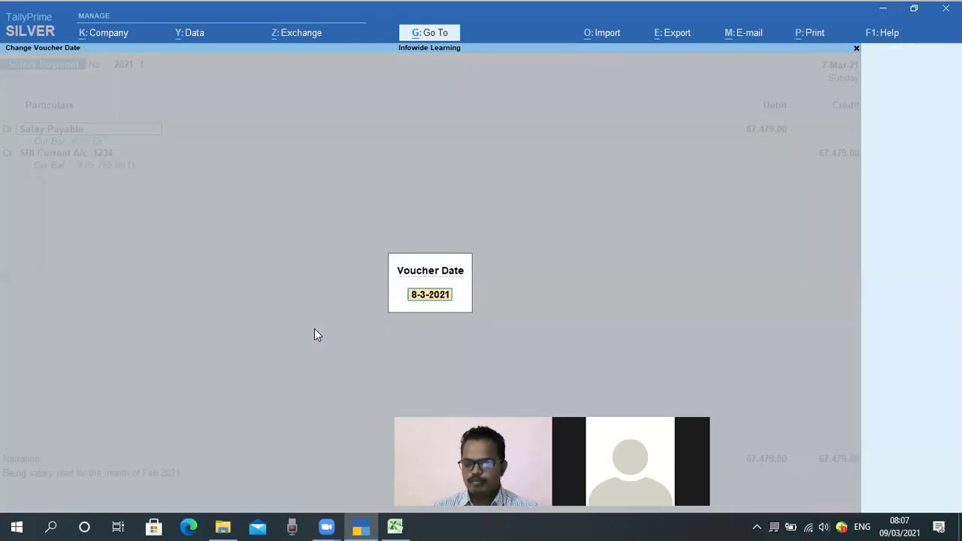
{"action": "type", "text": "6.3"}
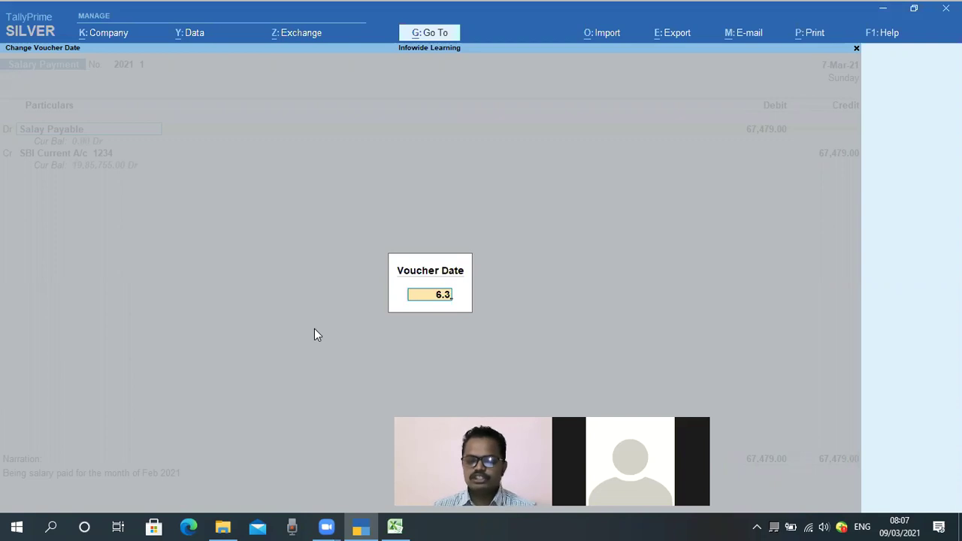
{"action": "key", "text": "Return"}
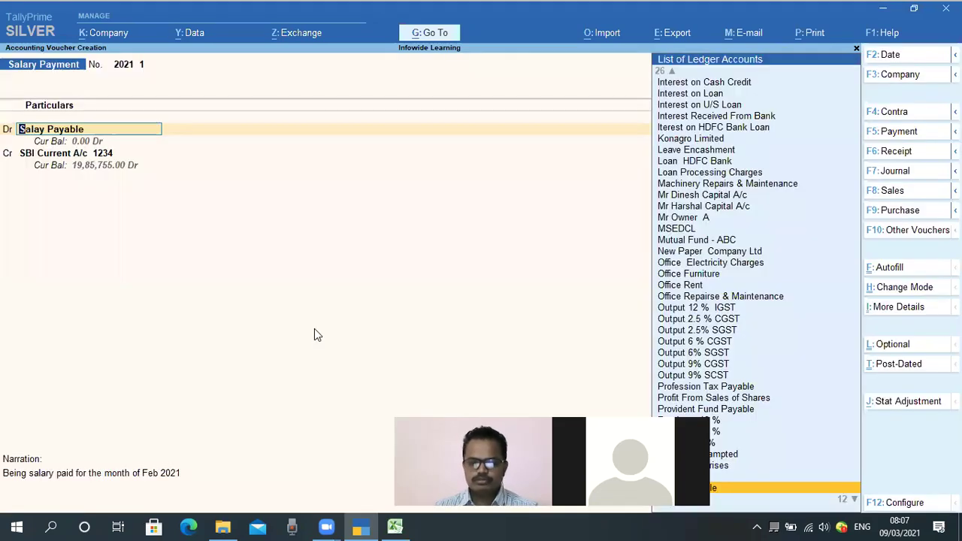
- Keep the existing ledger lines, bank allocation and narration, save the Salary Payment voucher, and return to the Gateway of Tally
{"action": "key", "text": "Down"}
{"action": "key", "text": "Return"}
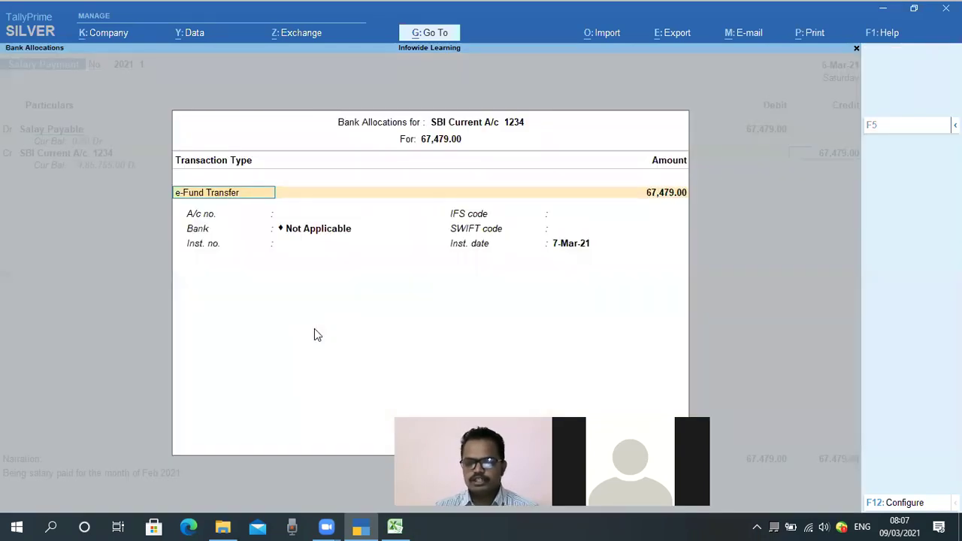
{"action": "key", "text": "Return"}
{"action": "key", "text": "Return"}
{"action": "key", "text": "Return"}
{"action": "key", "text": "Return"}
{"action": "key", "text": "Return"}
{"action": "key", "text": "Return"}
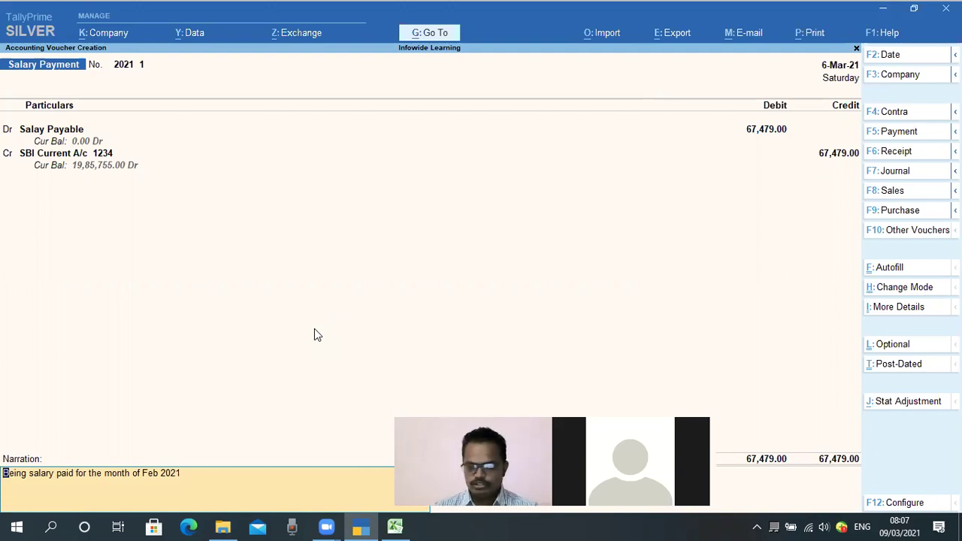
{"action": "key", "text": "Return"}
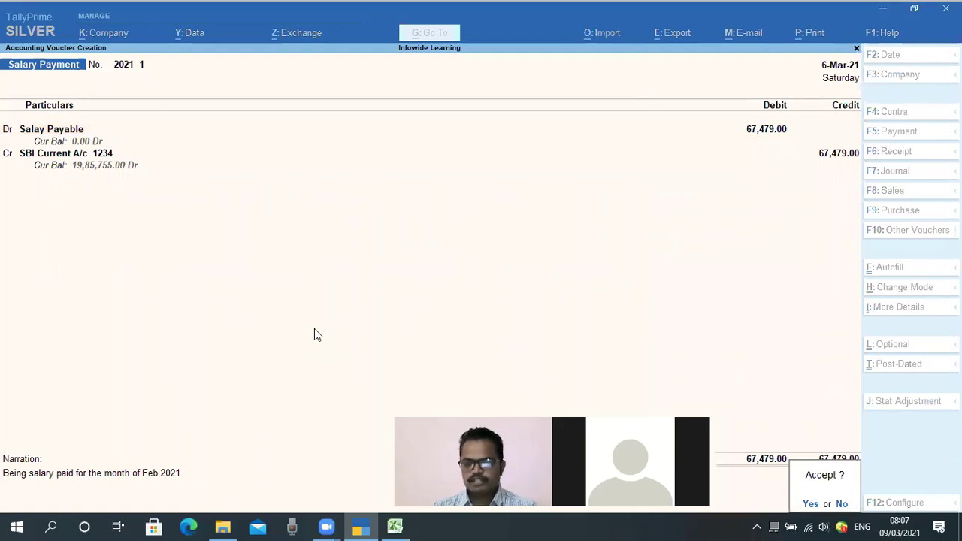
{"action": "key", "text": "Return"}
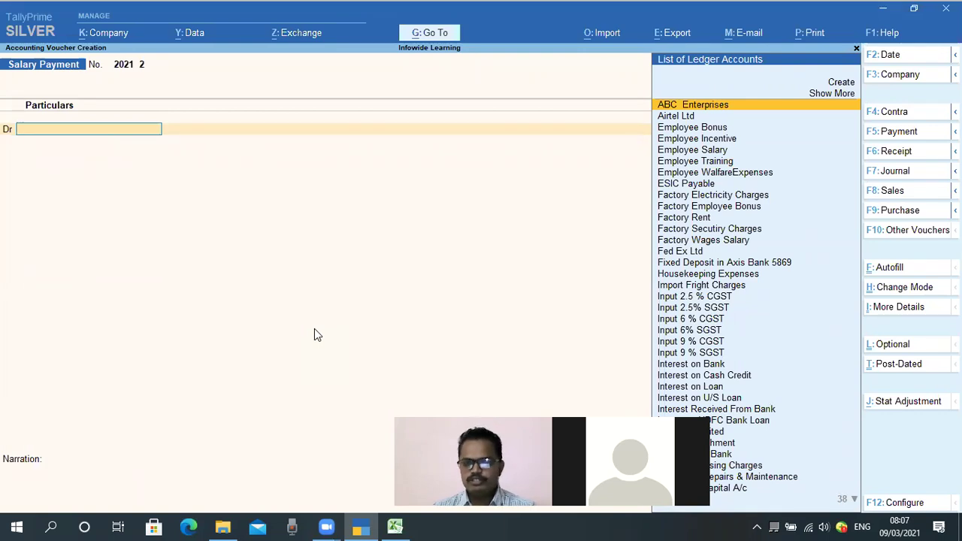
{"action": "key", "text": "Escape"}
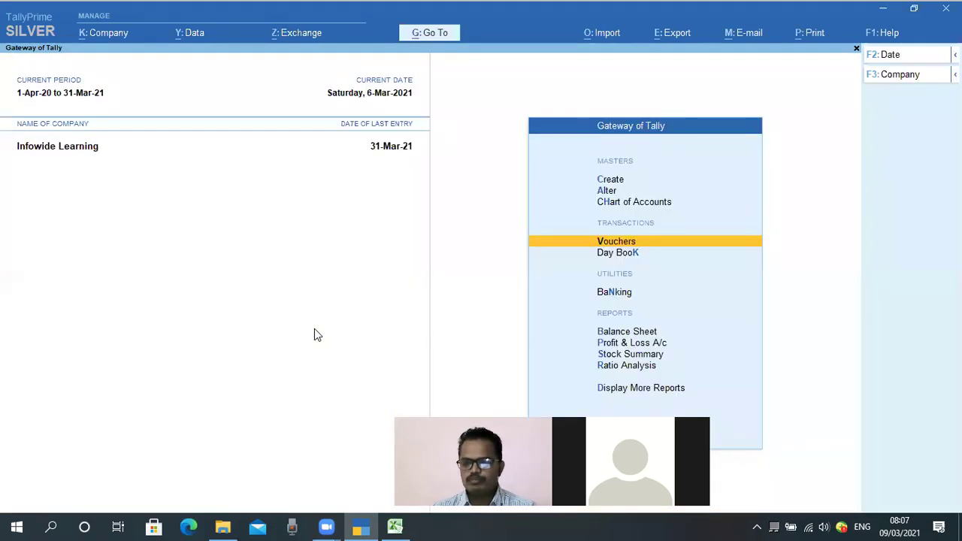
{"action": "key", "text": "Escape"}
{"action": "key", "text": "Escape"}
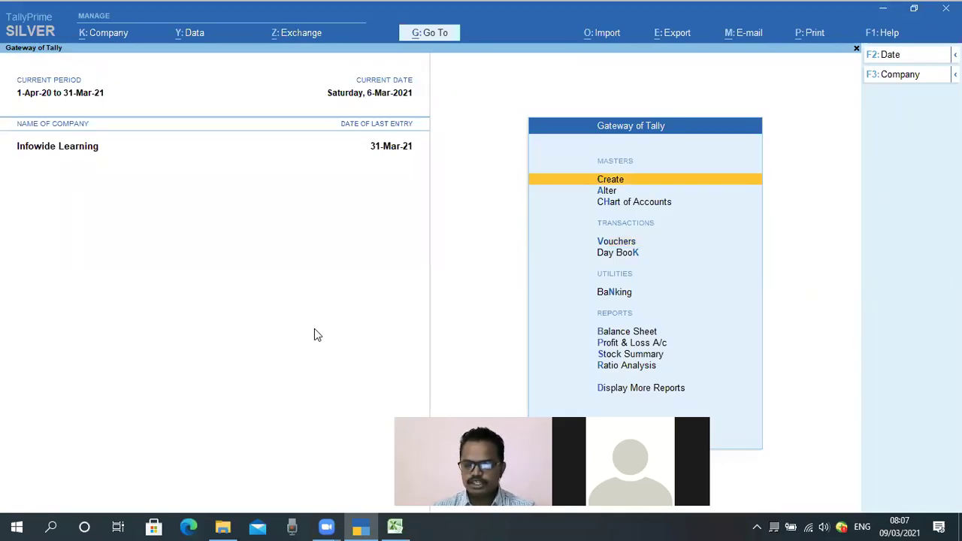
- Examine the Employee Benefits Exp group under Indirect Expenses in the Profit & Loss A/c, and return to the Gateway of Tally
{"action": "key", "text": "p"}
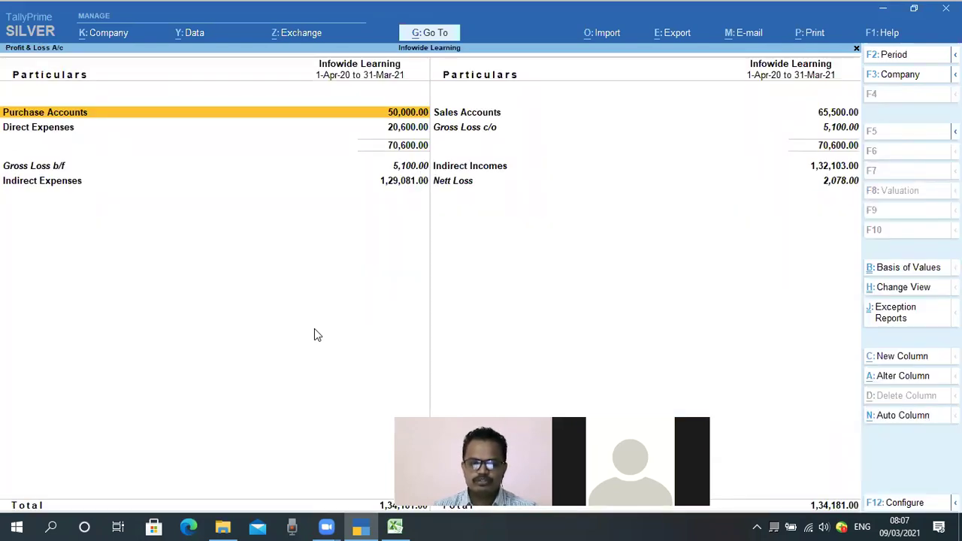
{"action": "key", "text": "Down"}
{"action": "key", "text": "Down"}
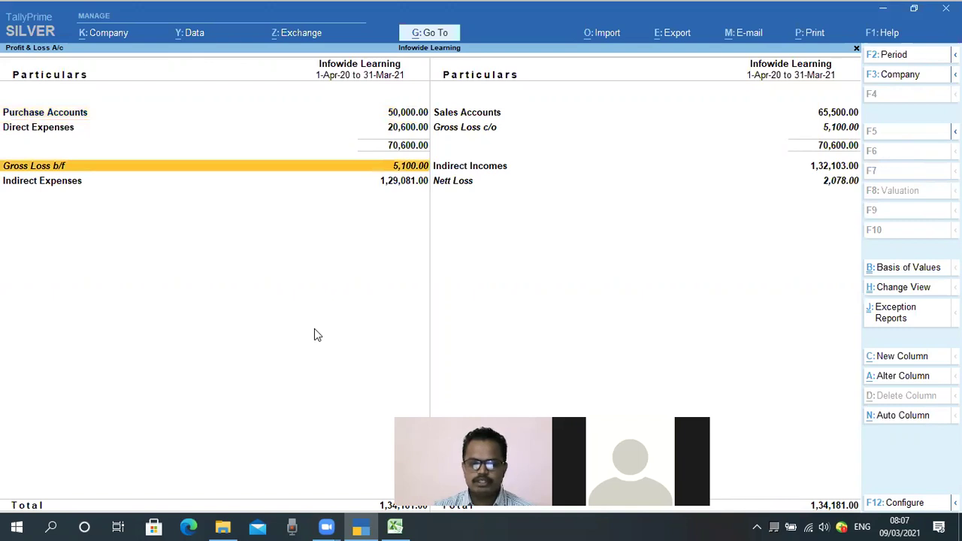
{"action": "key", "text": "Down"}
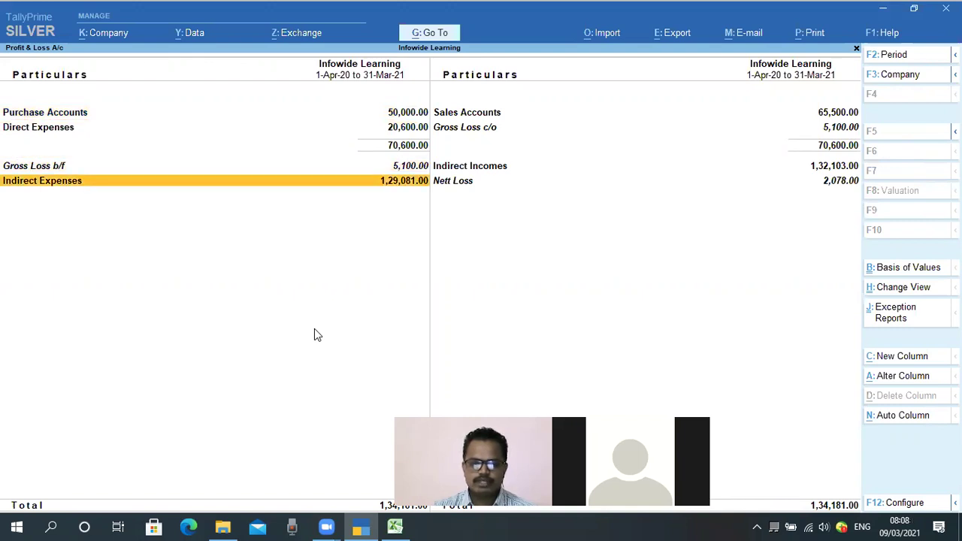
{"action": "key", "text": "Return"}
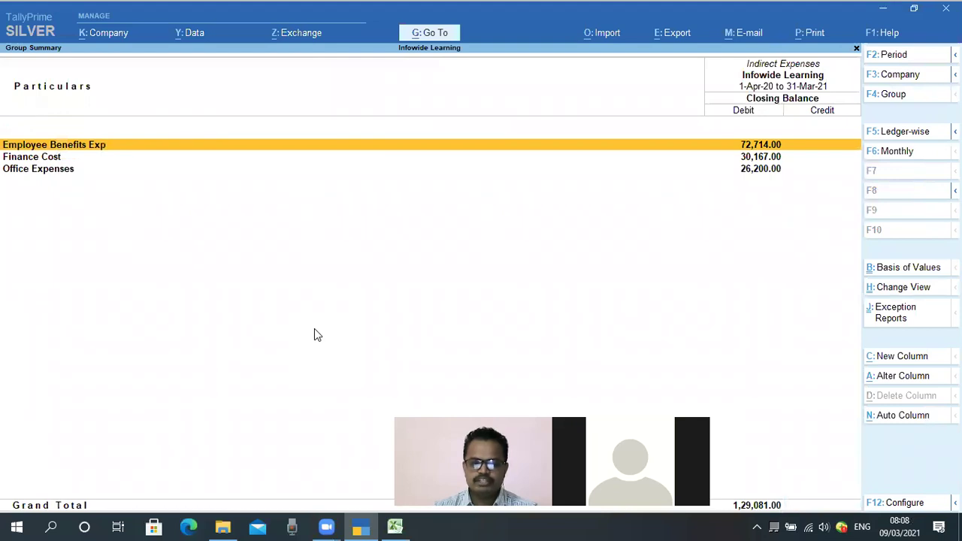
{"action": "key", "text": "Return"}
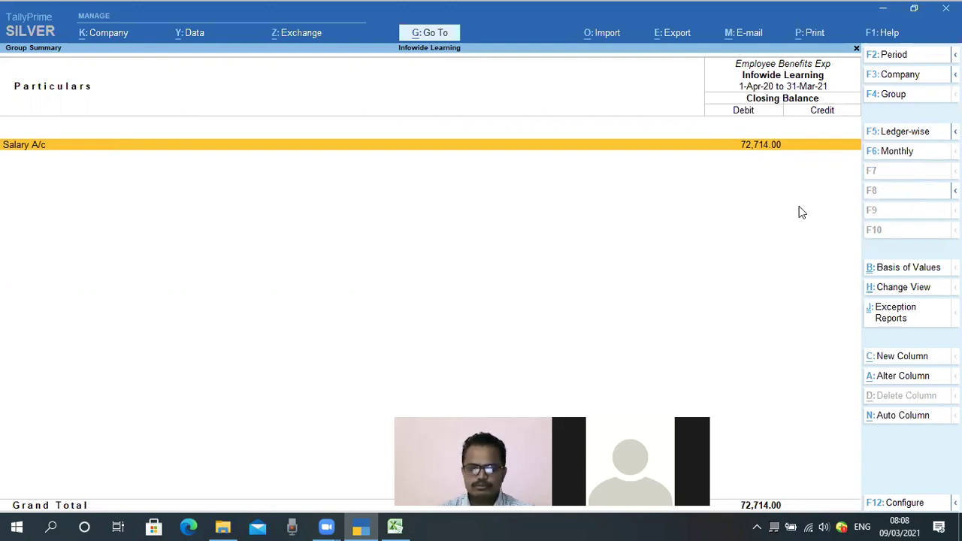
{"action": "key", "text": "Escape"}
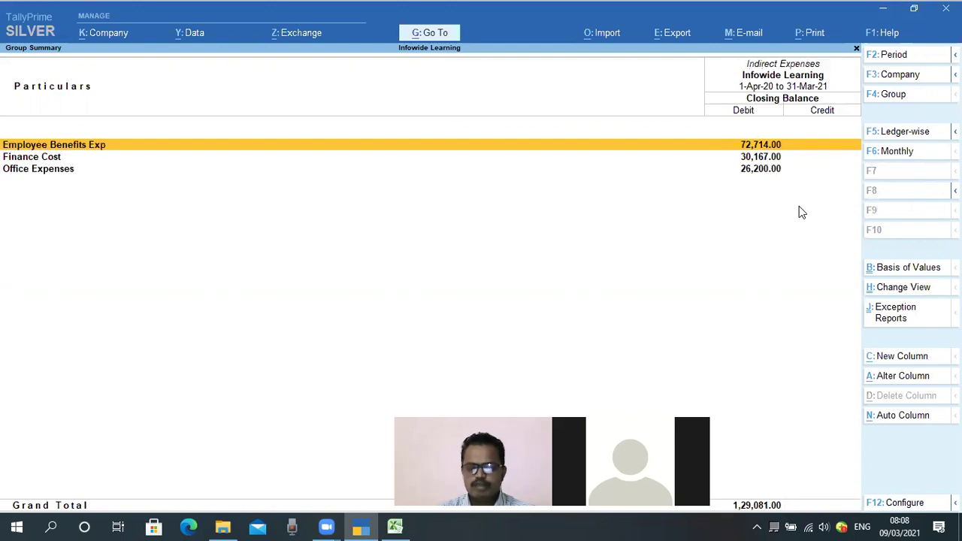
{"action": "key", "text": "Escape"}
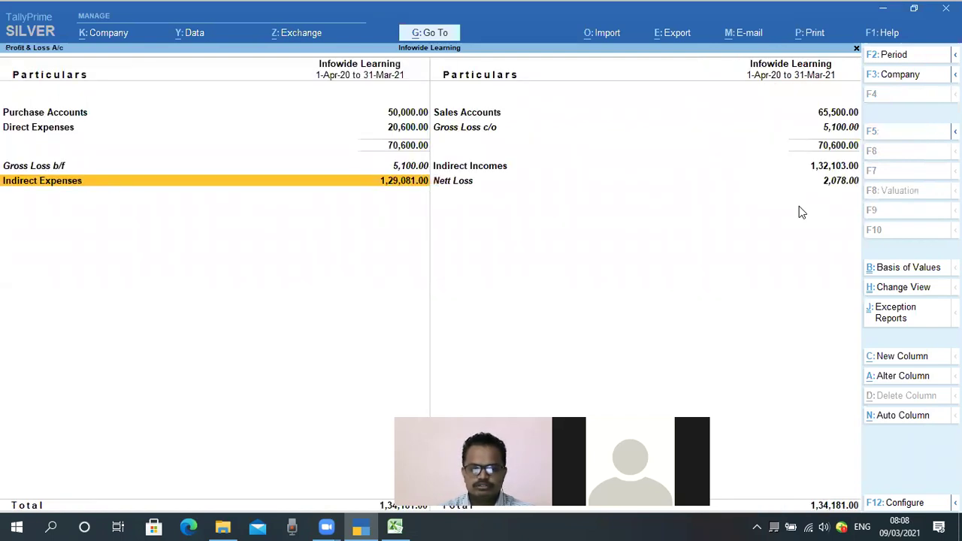
{"action": "key", "text": "Escape"}
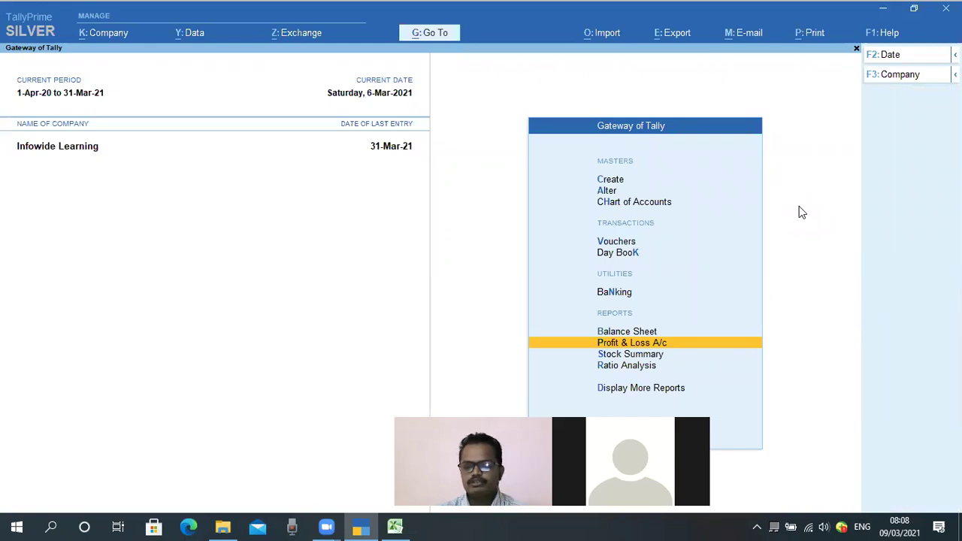
- Open the Balance Sheet and drill down into the Current Liabilities group summary
{"action": "key", "text": "Up"}
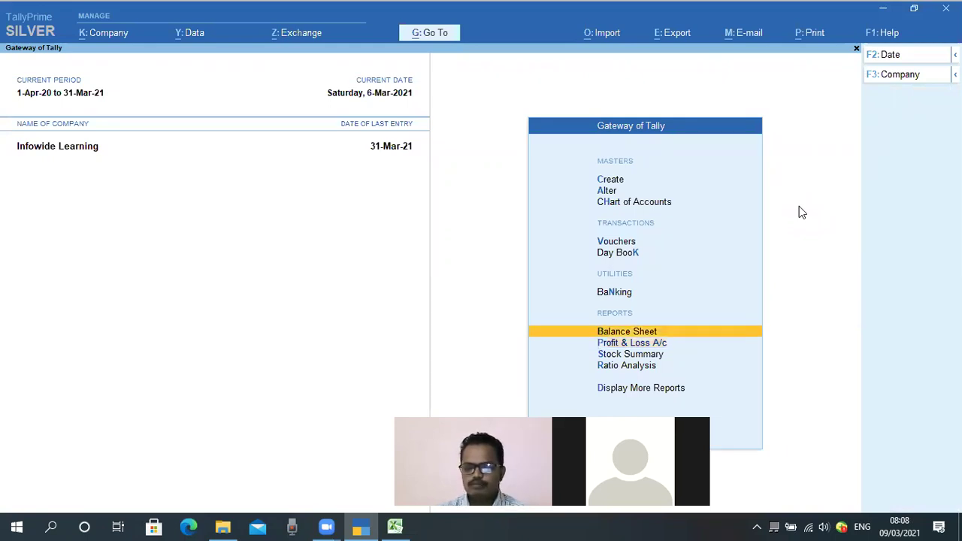
{"action": "key", "text": "Return"}
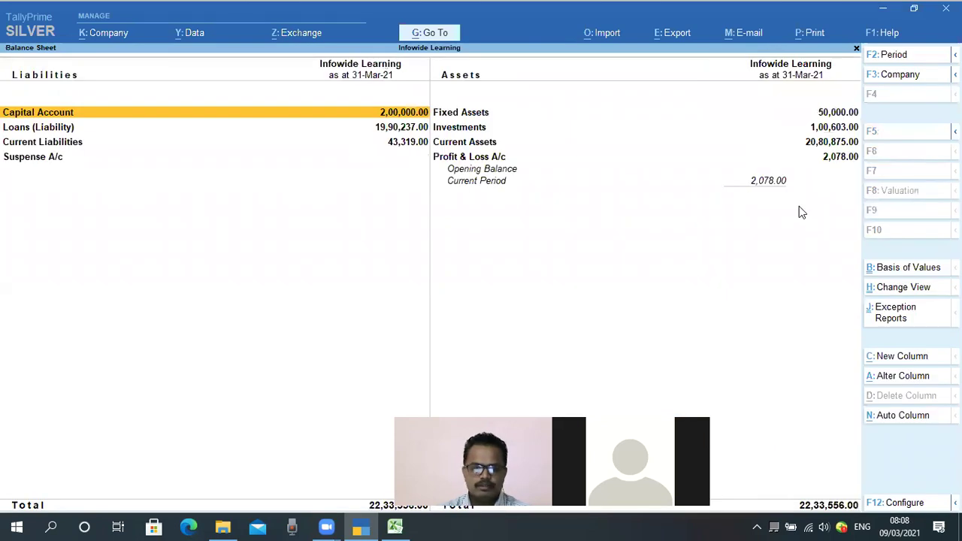
{"action": "key", "text": "Down"}
{"action": "key", "text": "Down"}
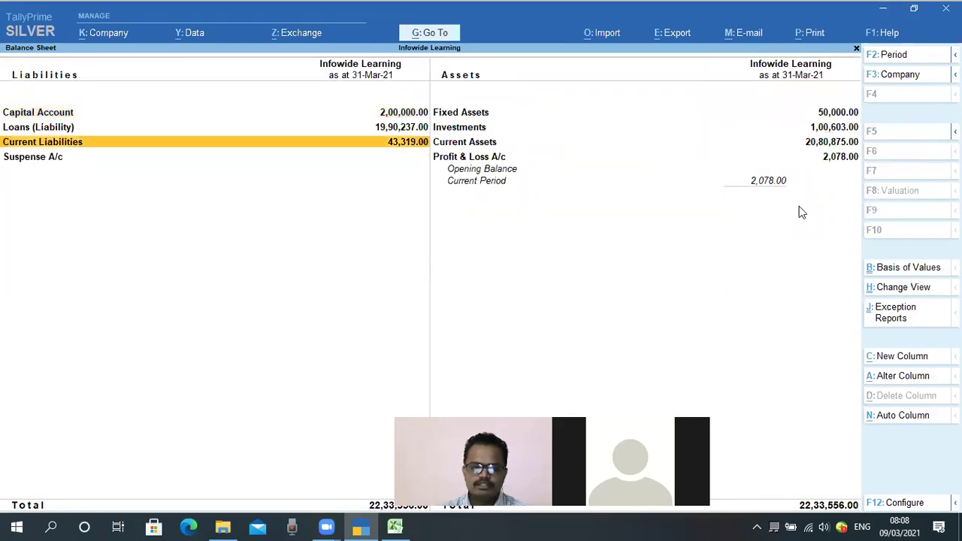
{"action": "key", "text": "Return"}
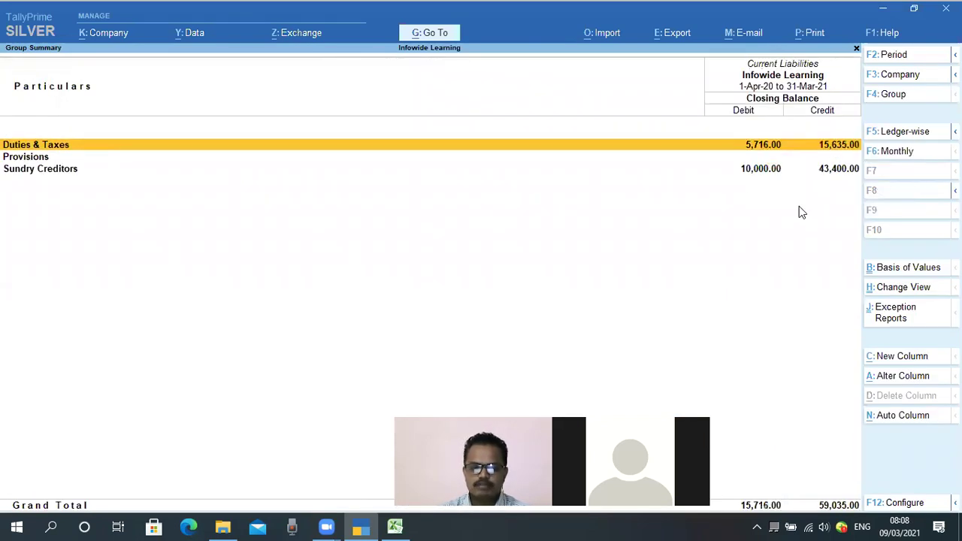
- Examine the ESIC, Profession Tax and Provident Fund payable ledgers in the Duties & Taxes group
{"action": "key", "text": "Down"}
{"action": "key", "text": "Up"}
{"action": "key", "text": "Return"}
{"action": "key", "text": "Down"}
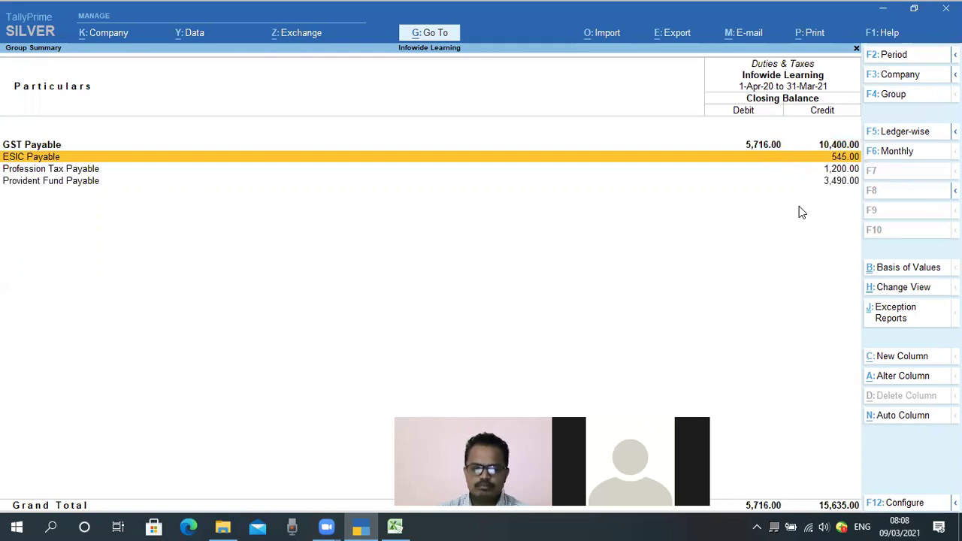
{"action": "key", "text": "Down"}
{"action": "key", "text": "Down"}
{"action": "key", "text": "Up"}
{"action": "key", "text": "Up"}
{"action": "key", "text": "Down"}
{"action": "key", "text": "Down"}
{"action": "key", "text": "Up"}
{"action": "key", "text": "Up"}
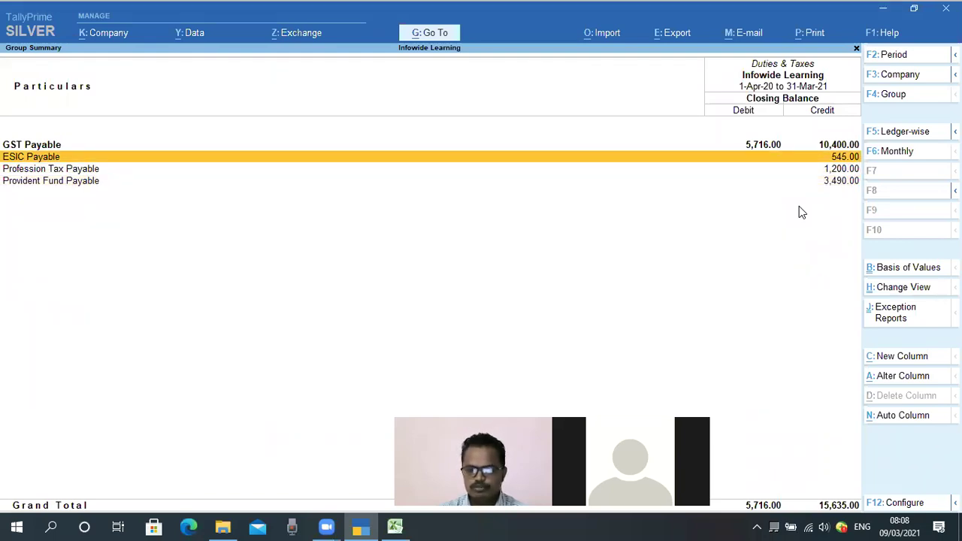
- Check the Provisions group for the salary liability and return to the Current Liabilities summary
{"action": "key", "text": "Escape"}
{"action": "key", "text": "Down"}
{"action": "key", "text": "Return"}
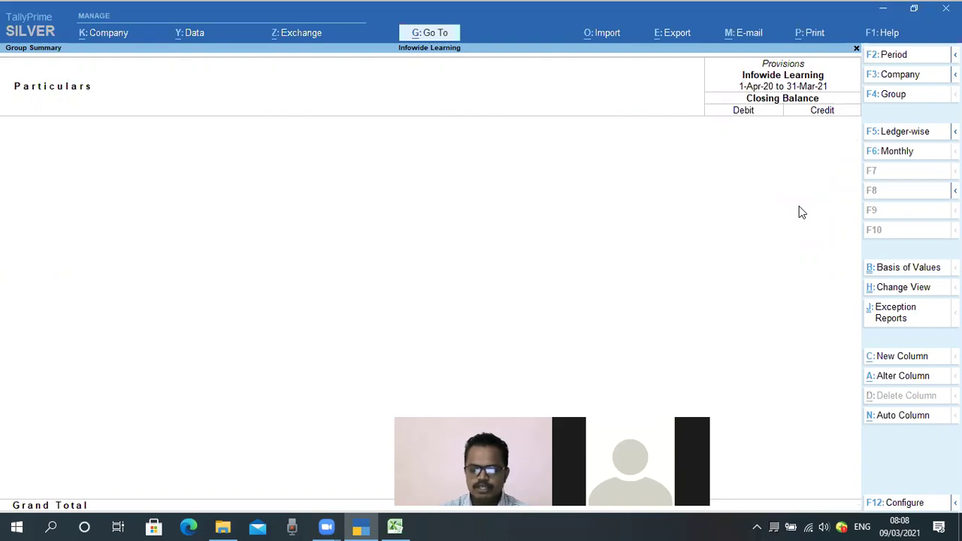
{"action": "key", "text": "F12"}
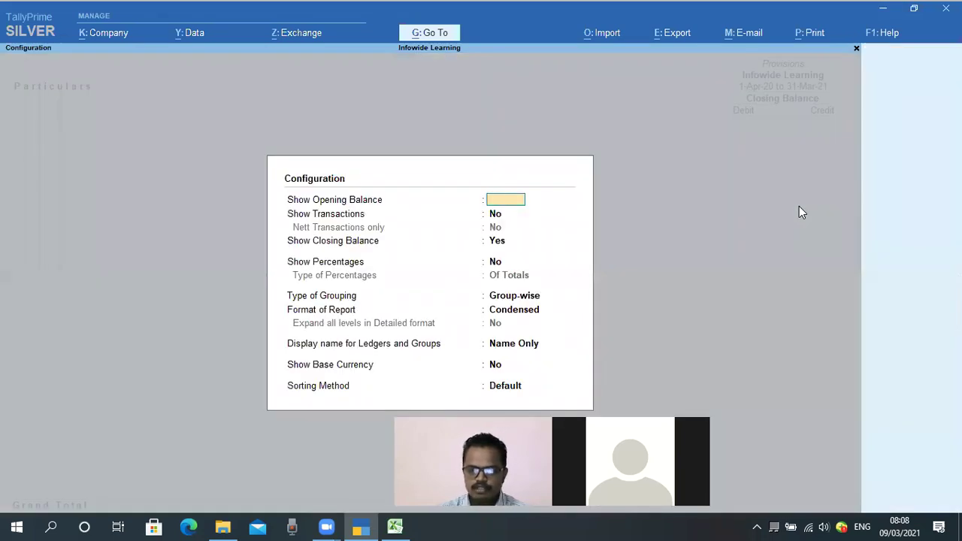
{"action": "key", "text": "Escape"}
{"action": "key", "text": "Escape"}
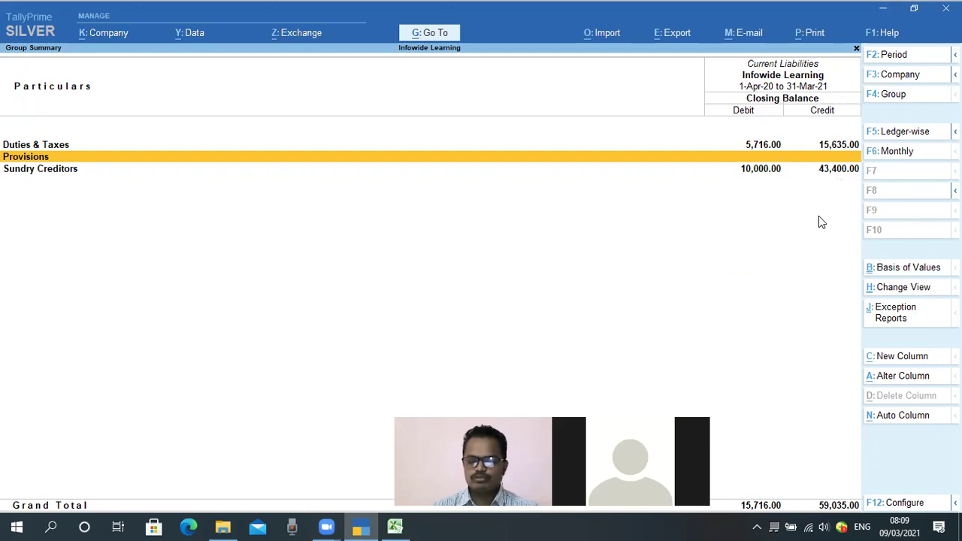
{"action": "key", "text": "F12"}
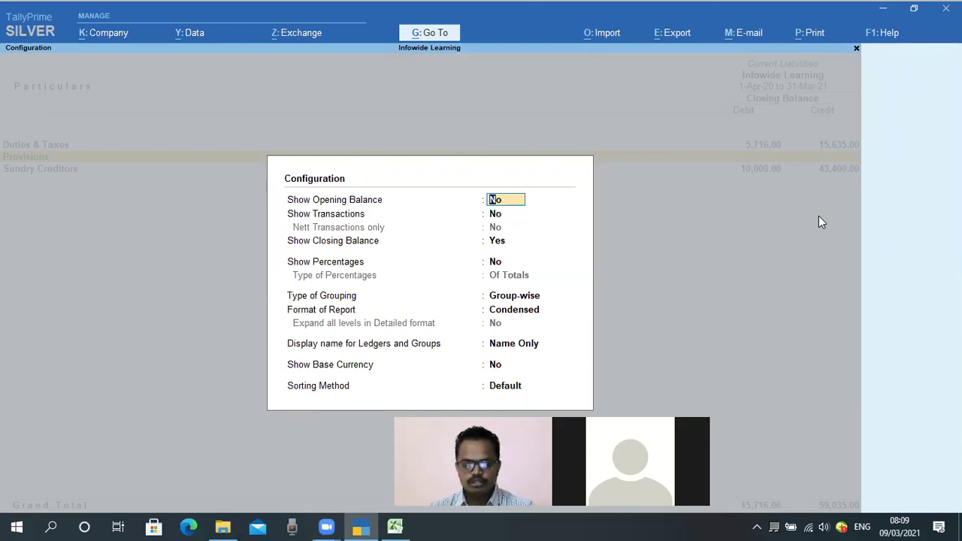
{"action": "key", "text": "Escape"}
{"action": "key", "text": "Escape"}
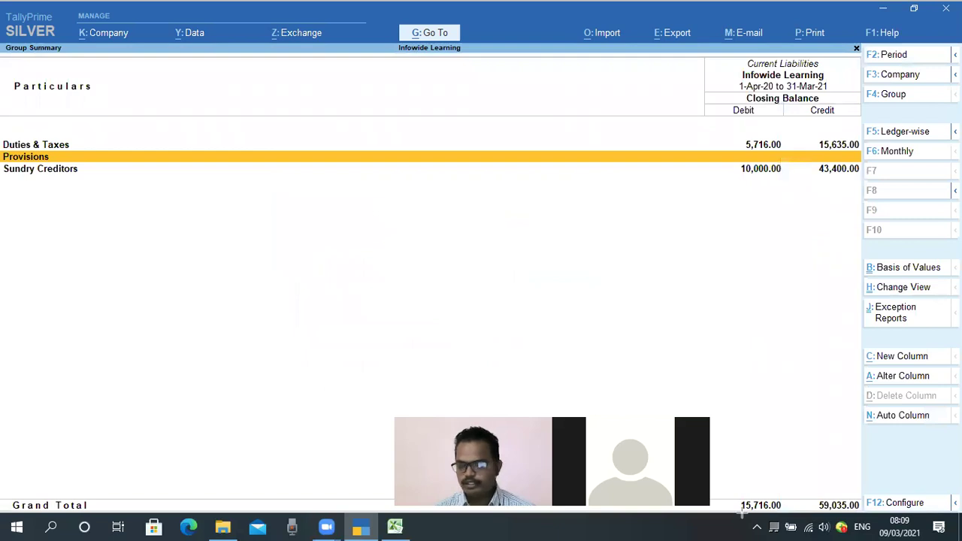
{"action": "left_click", "coordinate": [865, 496]}
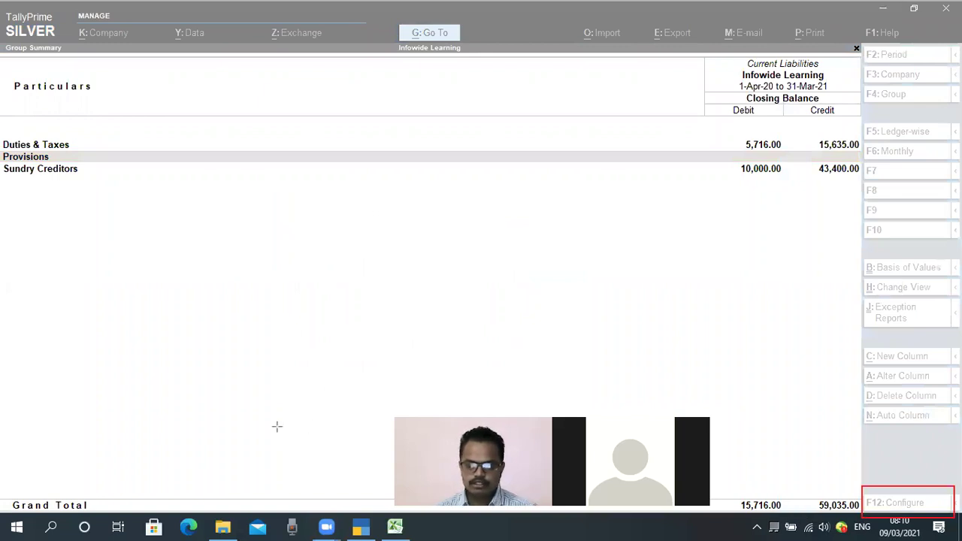
{"action": "left_click", "coordinate": [314, 350]}
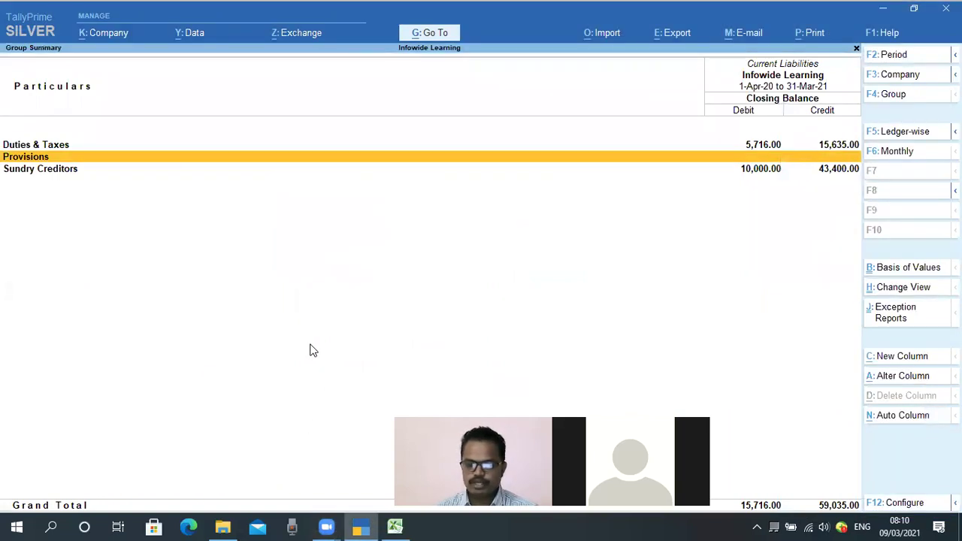
- Configure the Current Liabilities summary with Show Opening Balance and Show Transactions set to Yes
{"action": "key", "text": "F12"}
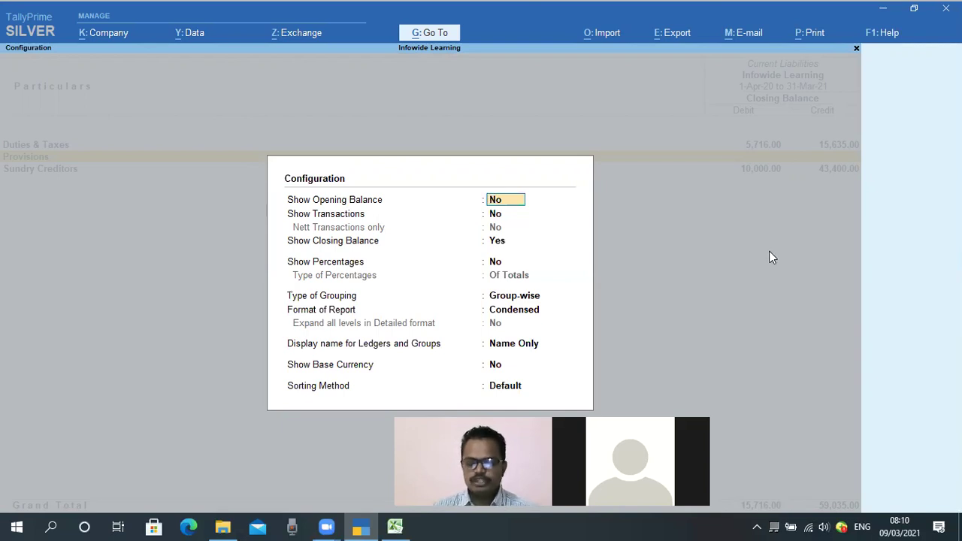
{"action": "type", "text": "y"}
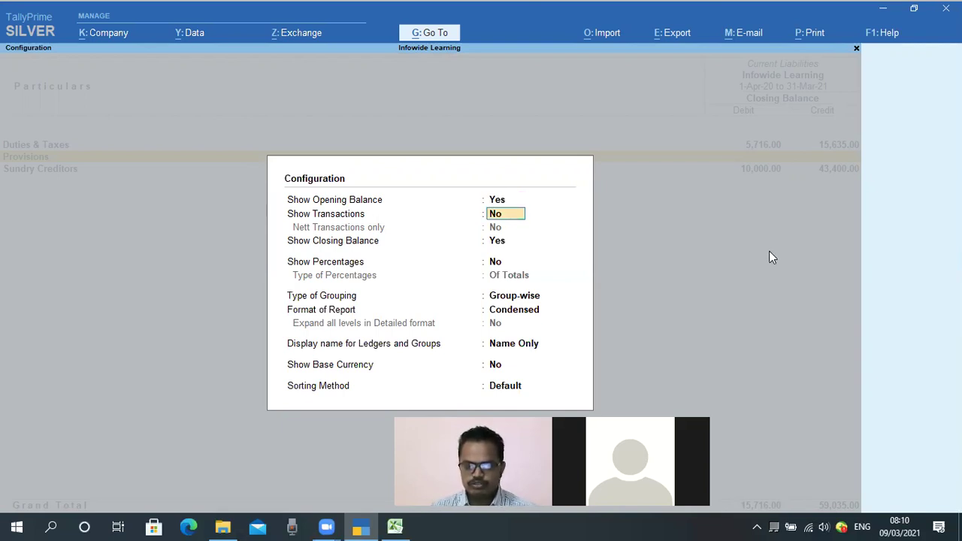
{"action": "type", "text": "y"}
{"action": "key", "text": "Return"}
{"action": "key", "text": "Return"}
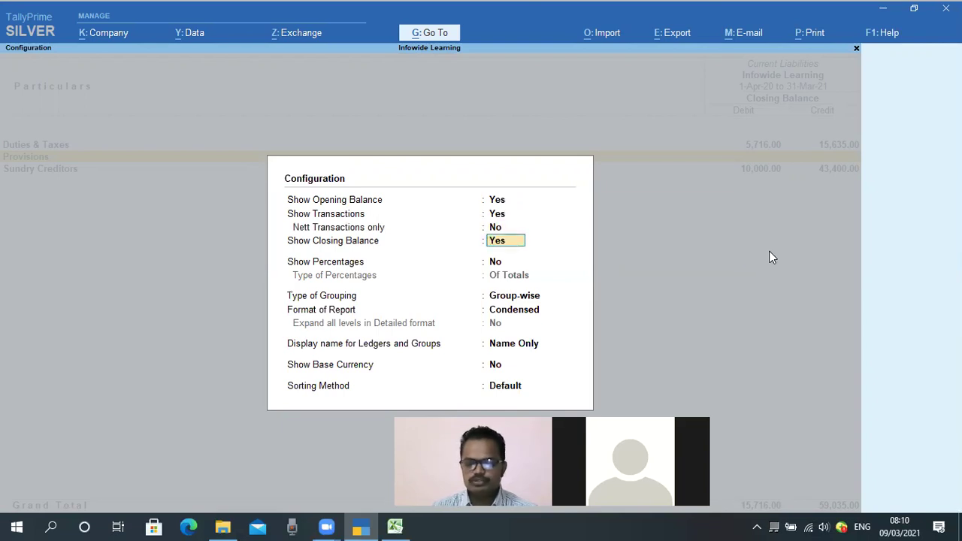
{"action": "key", "text": "ctrl"}
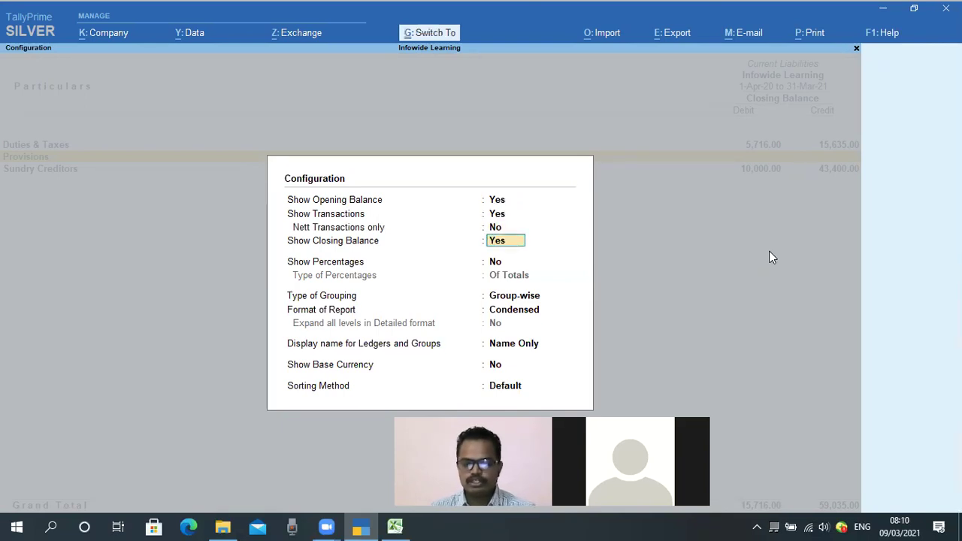
{"action": "key", "text": "ctrl+a"}
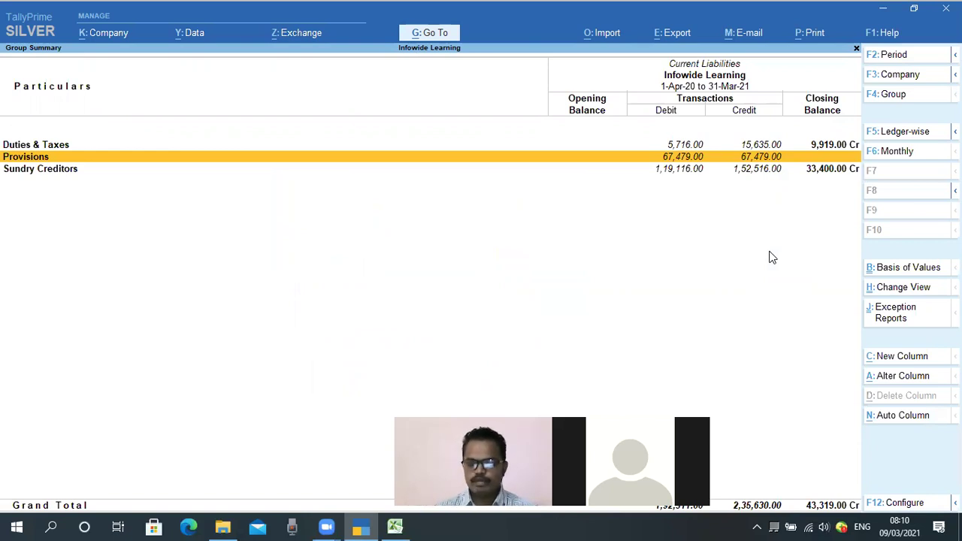
- Examine the Salay Payable ledger's February and March entries under Provisions, and return to the Balance Sheet
{"action": "key", "text": "Return"}
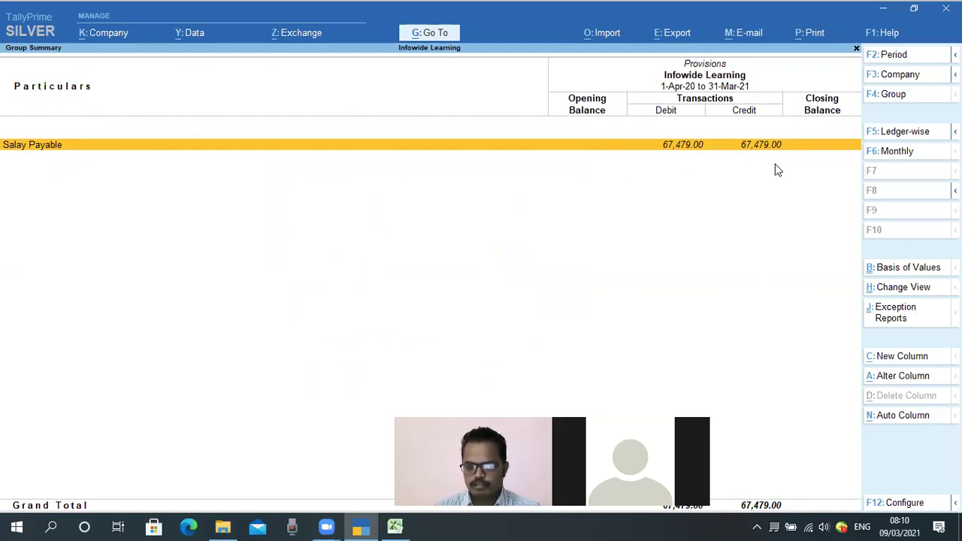
{"action": "key", "text": "Return"}
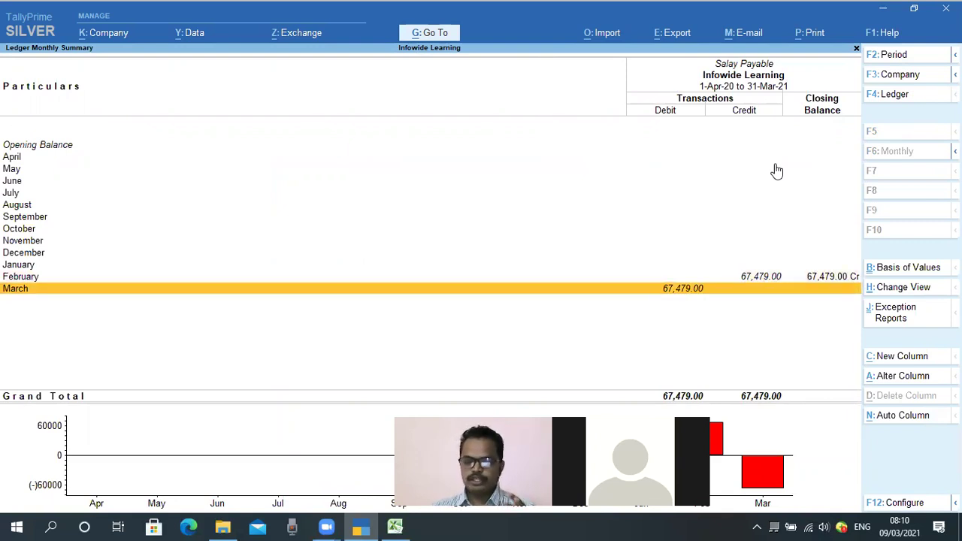
{"action": "key", "text": "Up"}
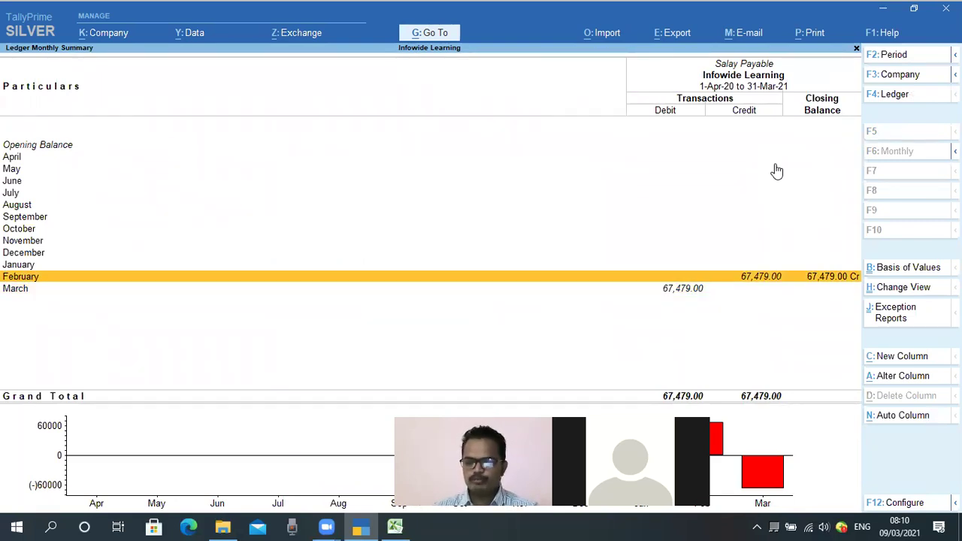
{"action": "key", "text": "Down"}
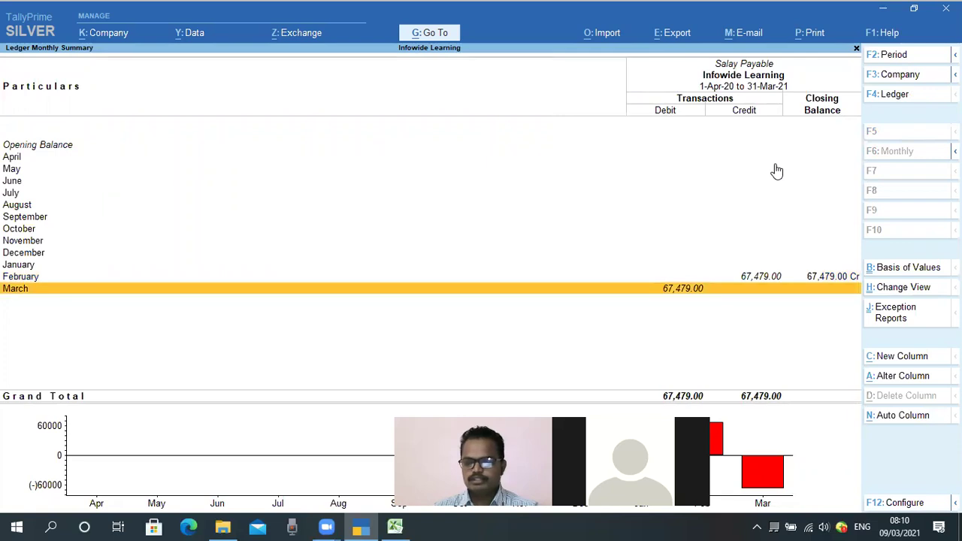
{"action": "key", "text": "Return"}
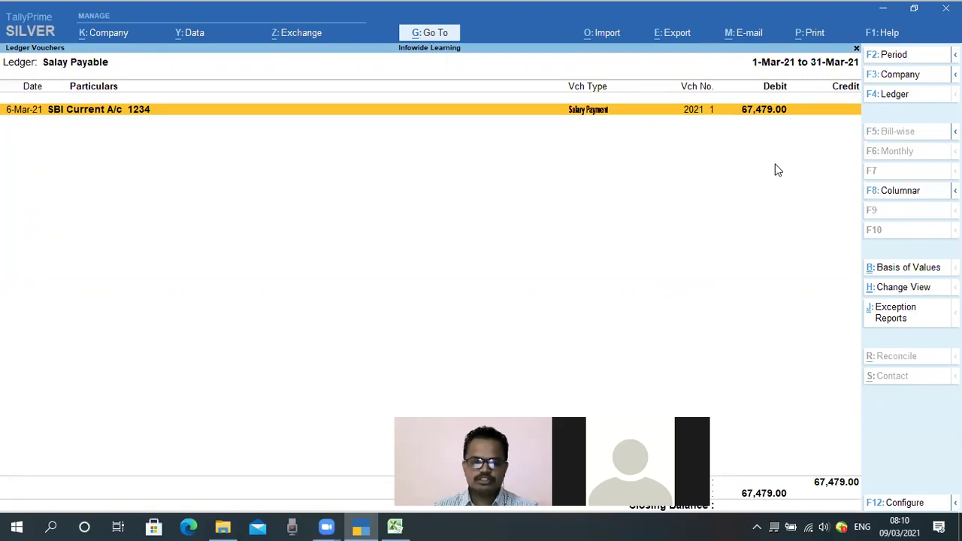
{"action": "key", "text": "Escape"}
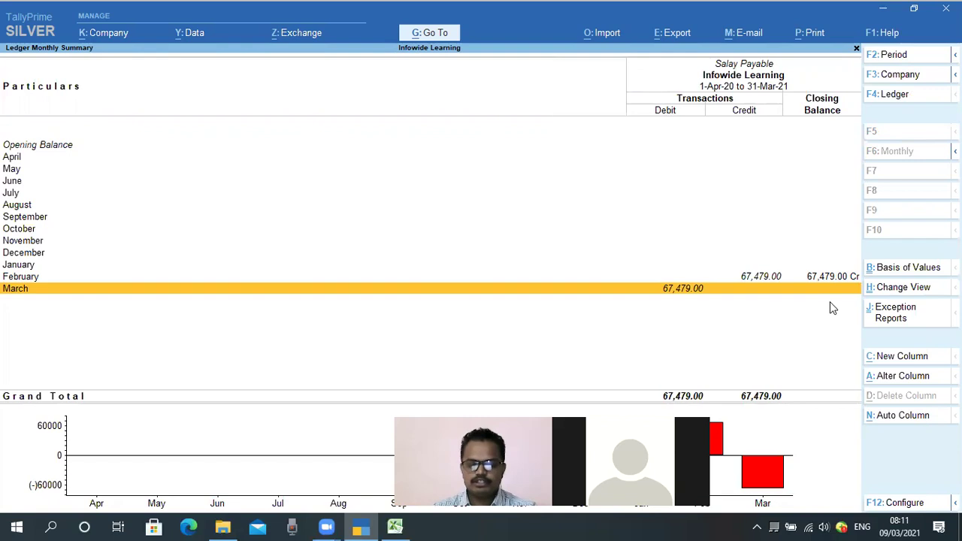
{"action": "key", "text": "Escape"}
{"action": "key", "text": "Escape"}
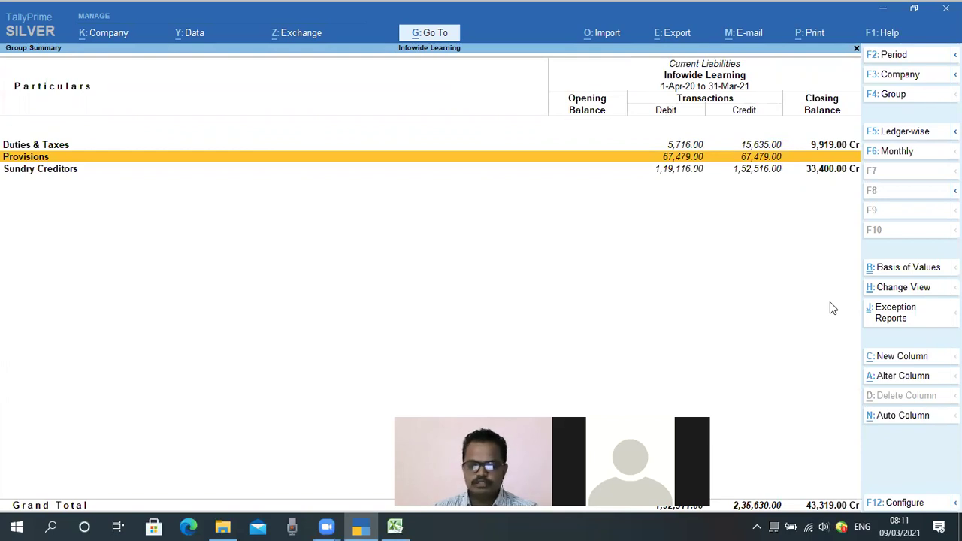
{"action": "key", "text": "Escape"}
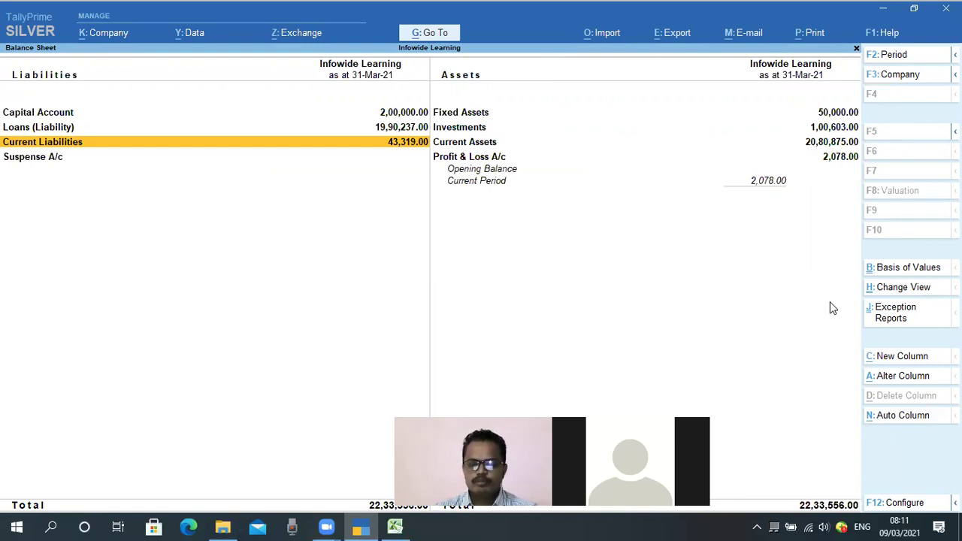
- Open the SBI Current A/c monthly summary through Bank Accounts under Current Assets
{"action": "key", "text": "Right"}
{"action": "key", "text": "Return"}
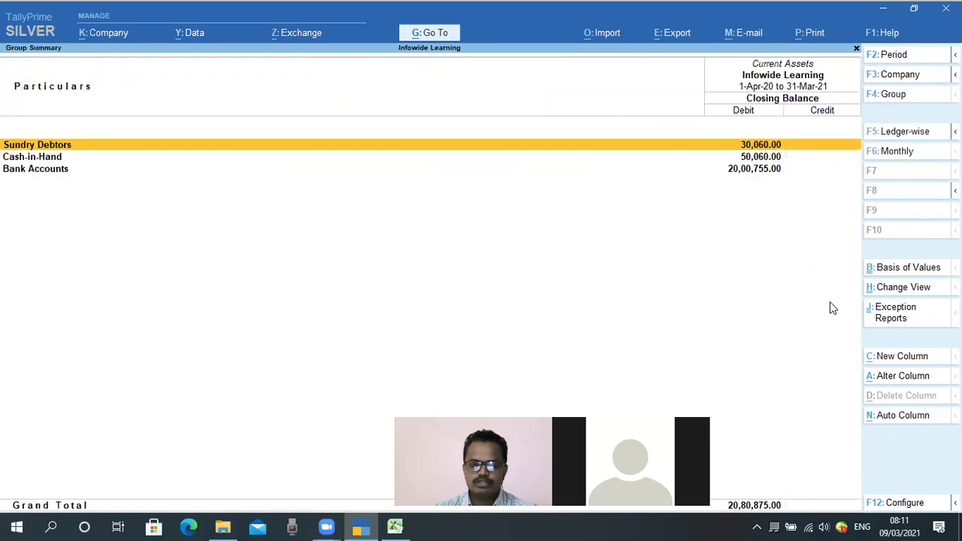
{"action": "key", "text": "Down"}
{"action": "key", "text": "Down"}
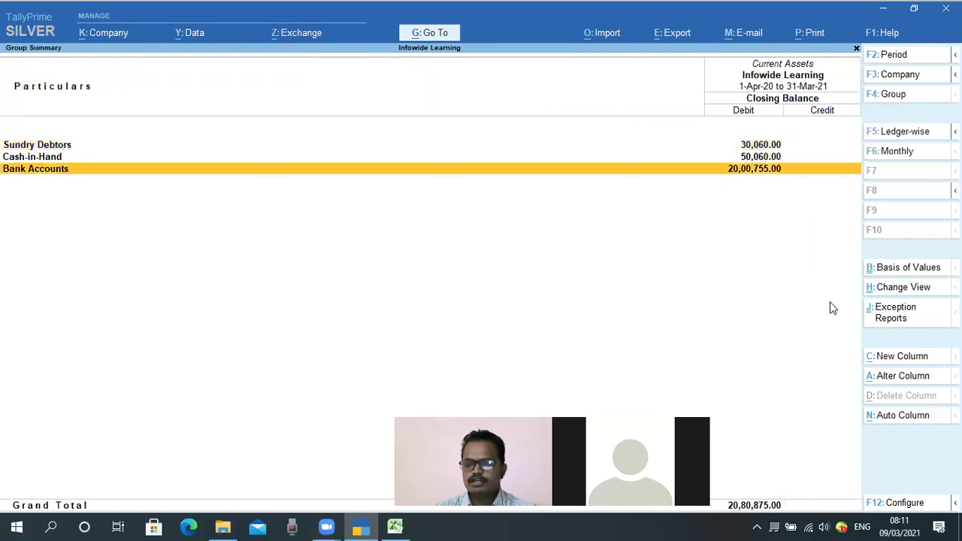
{"action": "key", "text": "Return"}
{"action": "key", "text": "Down"}
{"action": "key", "text": "Up"}
{"action": "key", "text": "Down"}
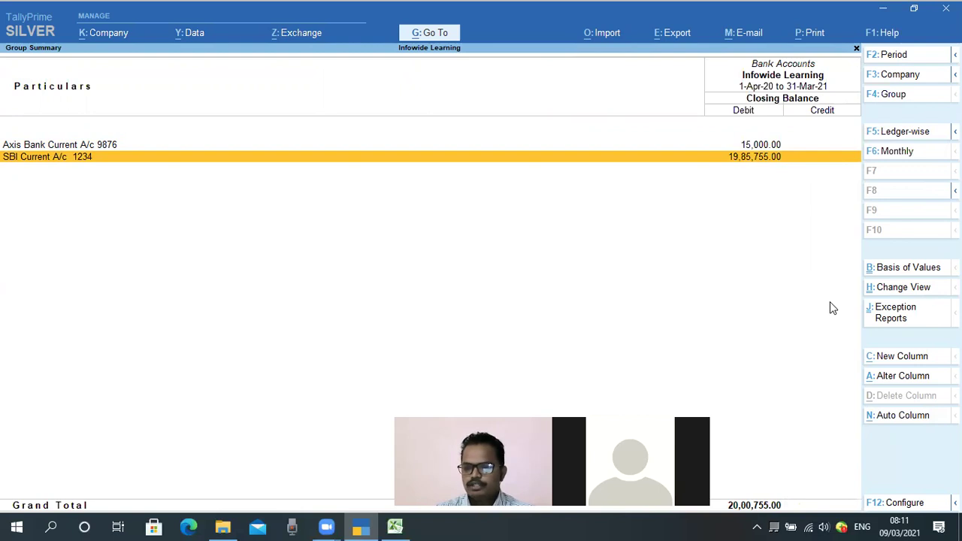
{"action": "key", "text": "Return"}
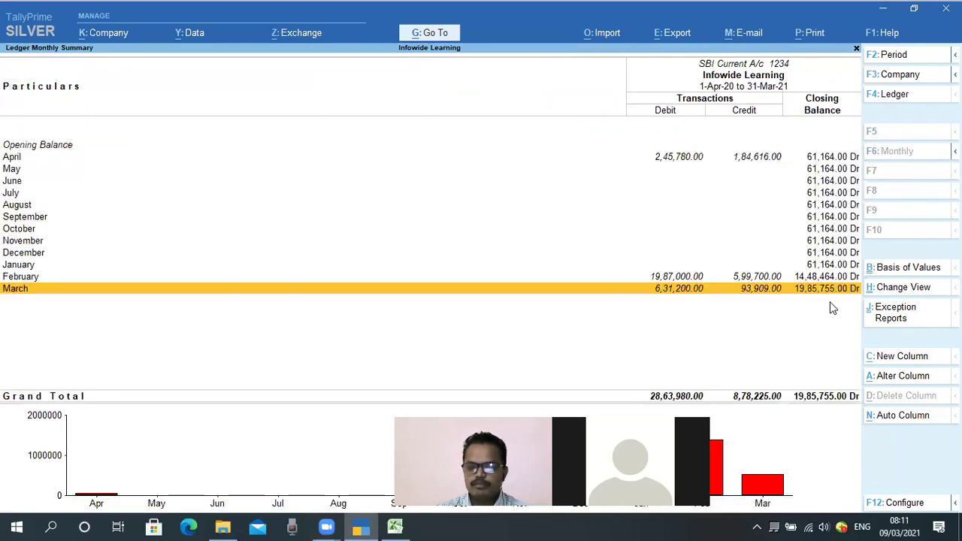
- Review the monthly balances of the SBI Current A/c ledger and open its March vouchers to check the salary payment
{"action": "key", "text": "Return"}
{"action": "key", "text": "Escape"}
{"action": "key", "text": "Up"}
{"action": "key", "text": "Up"}
{"action": "key", "text": "Up"}
{"action": "key", "text": "Up"}
{"action": "key", "text": "Up"}
{"action": "key", "text": "Up"}
{"action": "key", "text": "Up"}
{"action": "key", "text": "Up"}
{"action": "key", "text": "Up"}
{"action": "key", "text": "Up"}
{"action": "key", "text": "Up"}
{"action": "key", "text": "Down"}
{"action": "key", "text": "Down"}
{"action": "key", "text": "Down"}
{"action": "key", "text": "Down"}
{"action": "key", "text": "Down"}
{"action": "key", "text": "Down"}
{"action": "key", "text": "Down"}
{"action": "key", "text": "Down"}
{"action": "key", "text": "Down"}
{"action": "key", "text": "Down"}
{"action": "key", "text": "Up"}
{"action": "key", "text": "Up"}
{"action": "key", "text": "Up"}
{"action": "key", "text": "Up"}
{"action": "key", "text": "Up"}
{"action": "key", "text": "Up"}
{"action": "key", "text": "Up"}
{"action": "key", "text": "Up"}
{"action": "key", "text": "Up"}
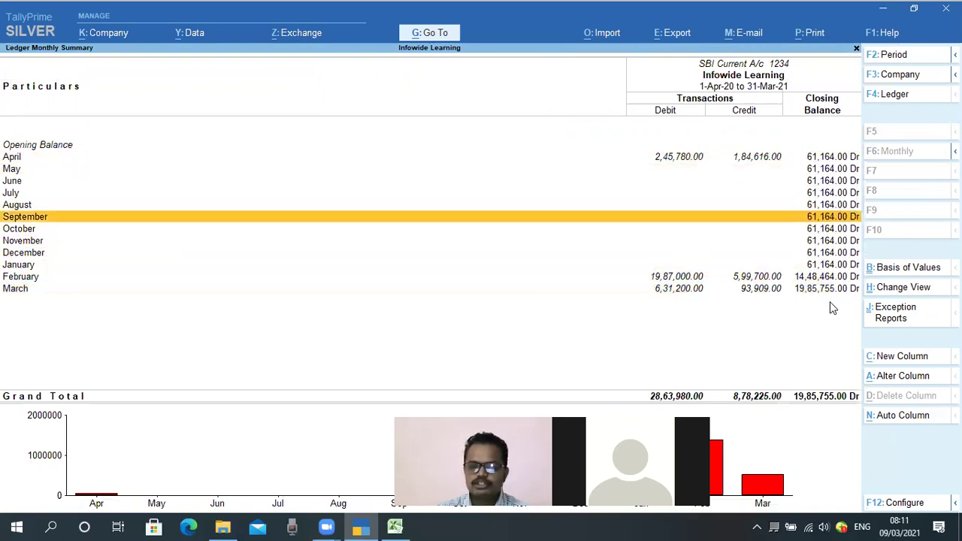
{"action": "key", "text": "Up"}
{"action": "key", "text": "Down"}
{"action": "key", "text": "Up"}
{"action": "key", "text": "Down"}
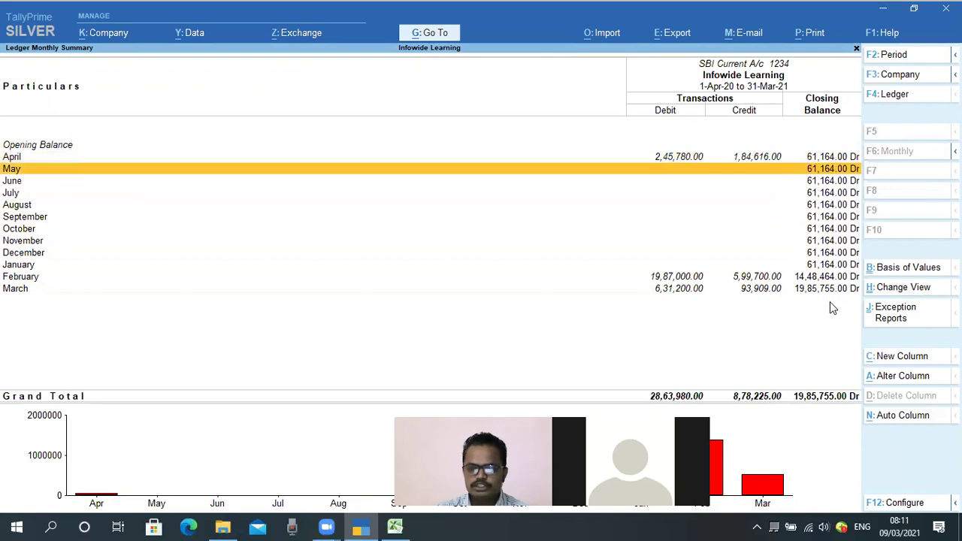
{"action": "key", "text": "Down"}
{"action": "key", "text": "Down"}
{"action": "key", "text": "Down"}
{"action": "key", "text": "Down"}
{"action": "key", "text": "Down"}
{"action": "key", "text": "Down"}
{"action": "key", "text": "Down"}
{"action": "key", "text": "Down"}
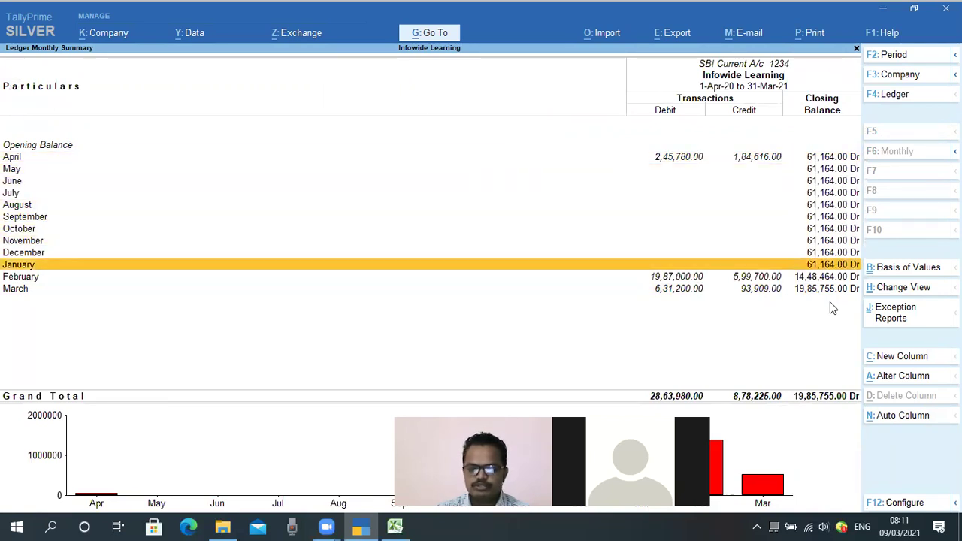
{"action": "key", "text": "Down"}
{"action": "key", "text": "Down"}
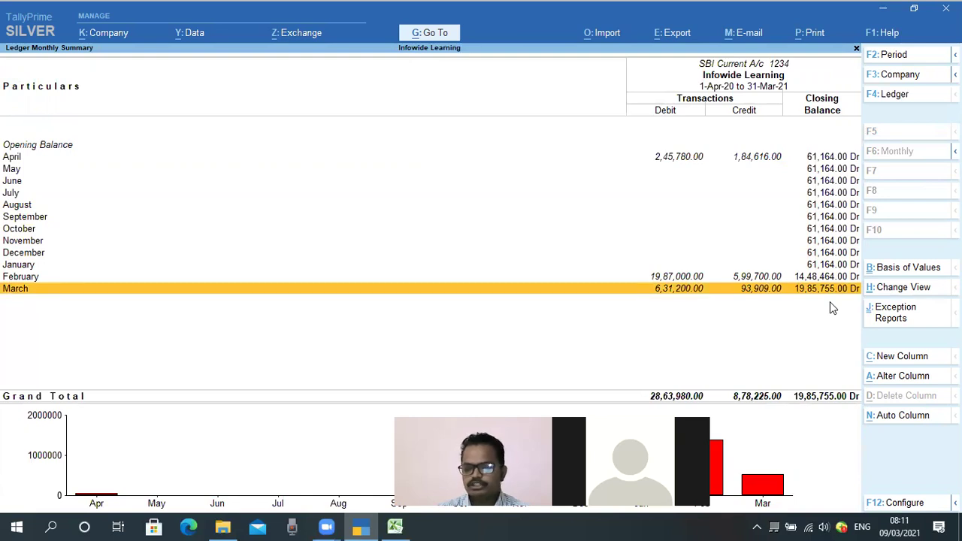
{"action": "key", "text": "Return"}
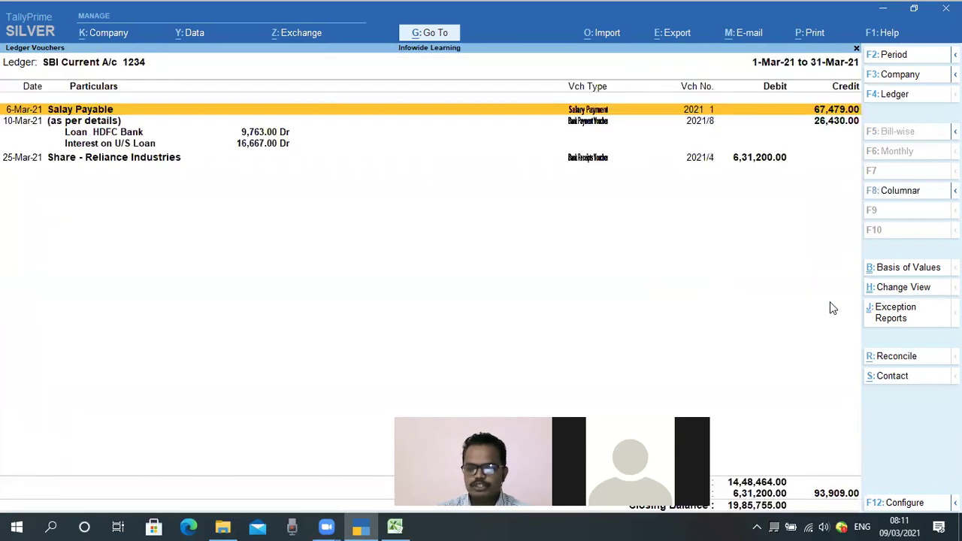
- Examine the 6-Mar-21 Salary Payment voucher from the SBI Current A/c ledger and leave it unaltered
{"action": "key", "text": "Down"}
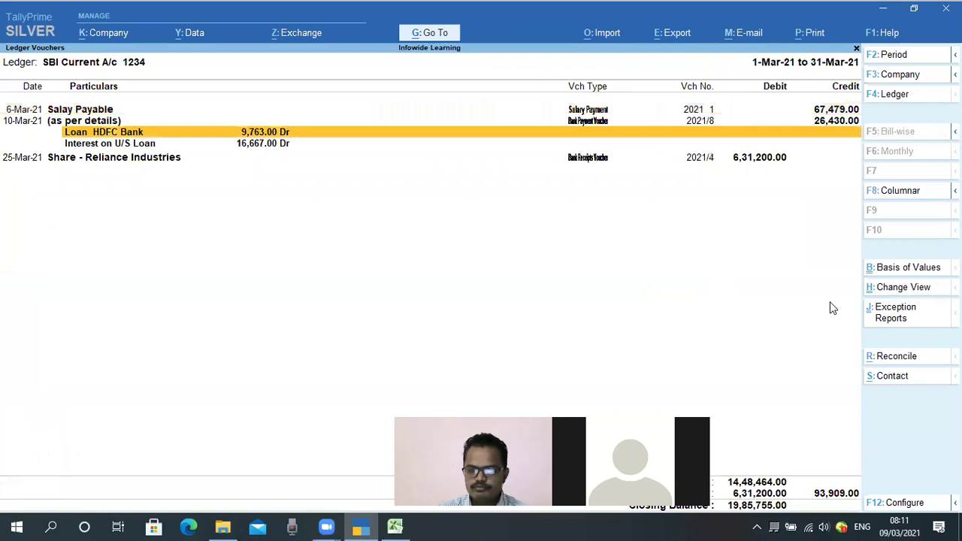
{"action": "key", "text": "Up"}
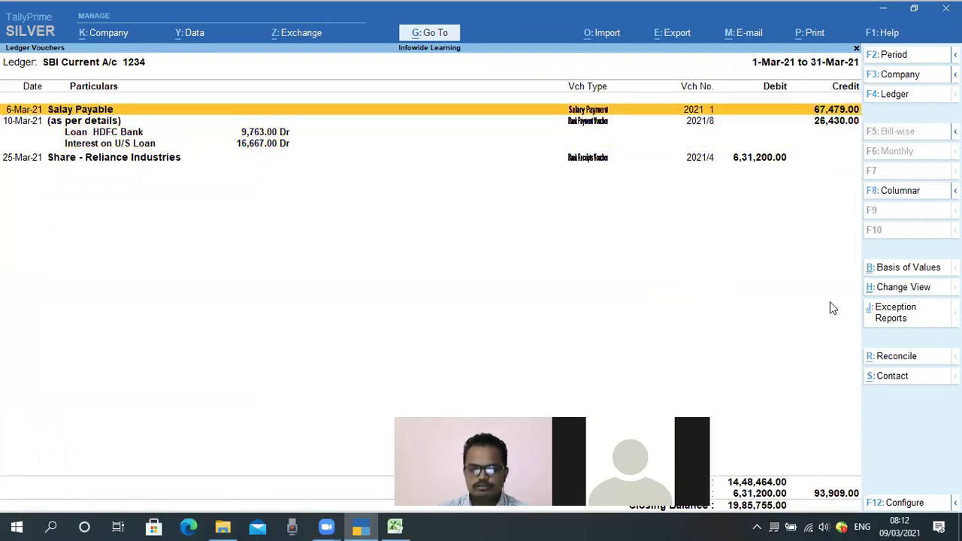
{"action": "key", "text": "Return"}
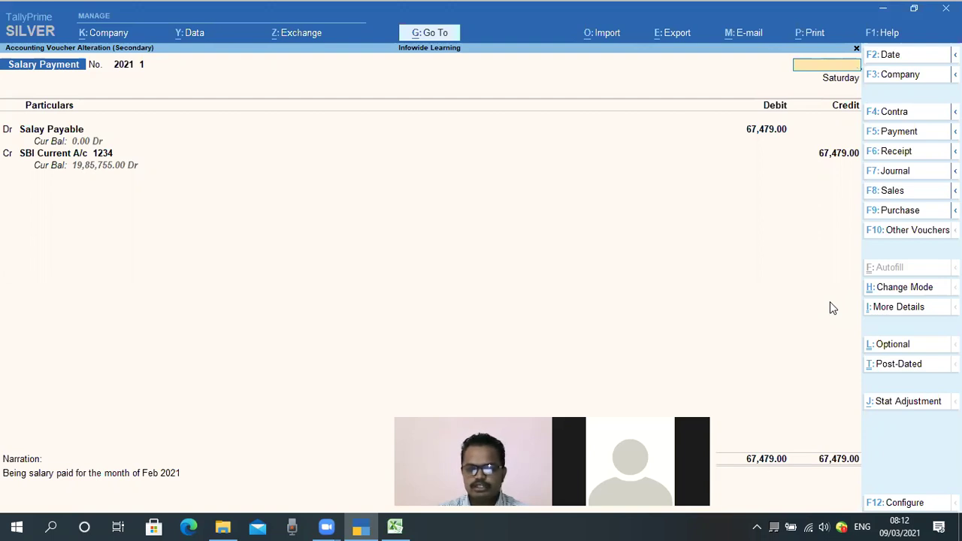
{"action": "key", "text": "Escape"}
{"action": "key", "text": "y"}
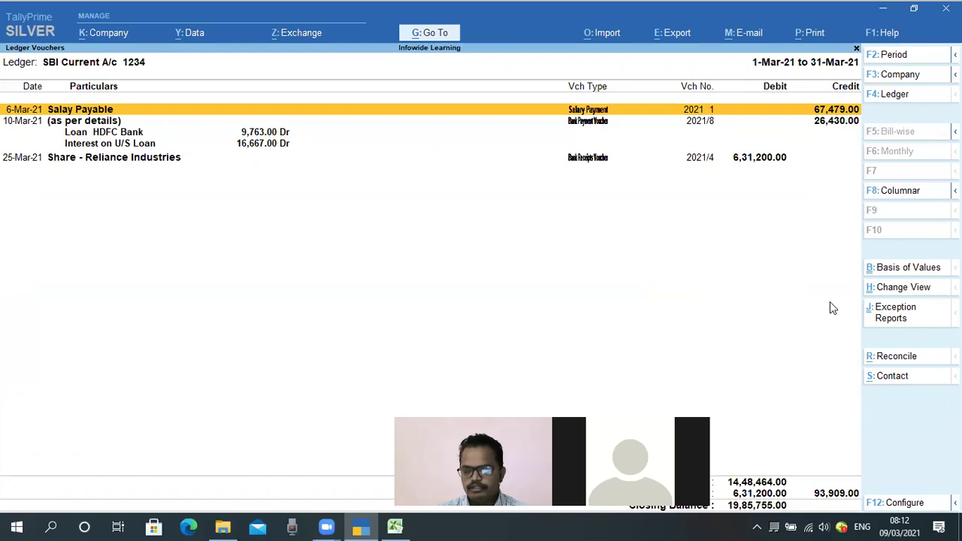
- Close the ledger vouchers, monthly summary, group summaries and Balance Sheet to return to the Gateway of Tally
{"action": "key", "text": "Escape"}
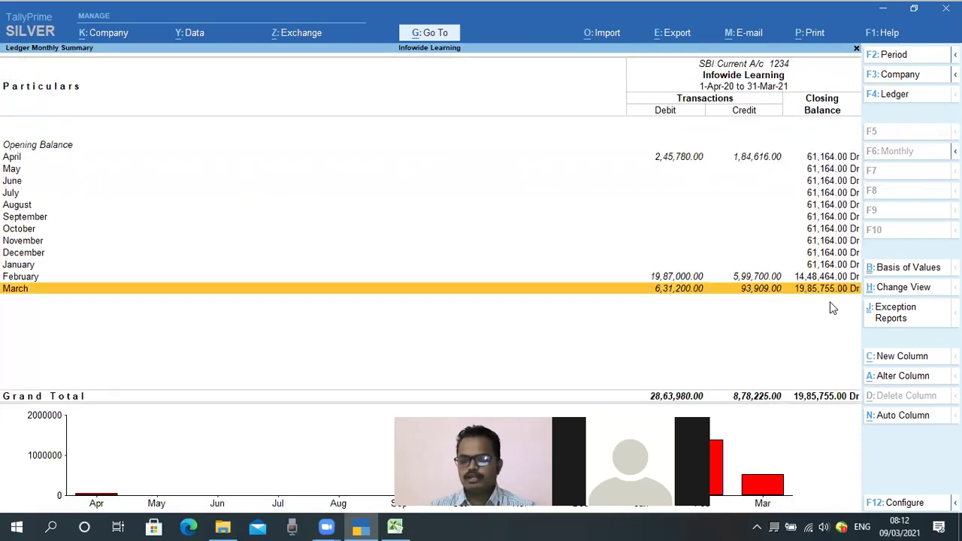
{"action": "key", "text": "Escape"}
{"action": "key", "text": "Escape"}
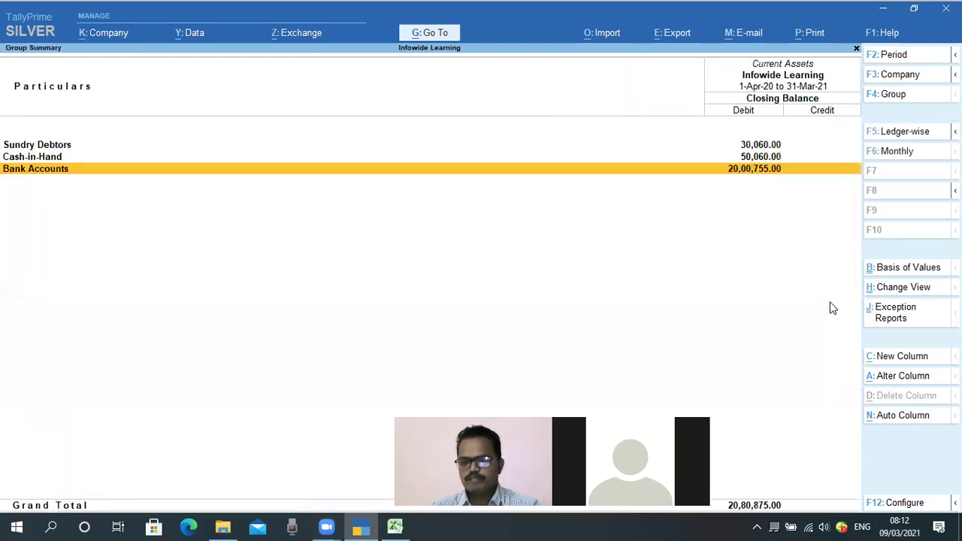
{"action": "key", "text": "Escape"}
{"action": "key", "text": "Escape"}
{"action": "key", "text": "Escape"}
{"action": "key", "text": "Escape"}
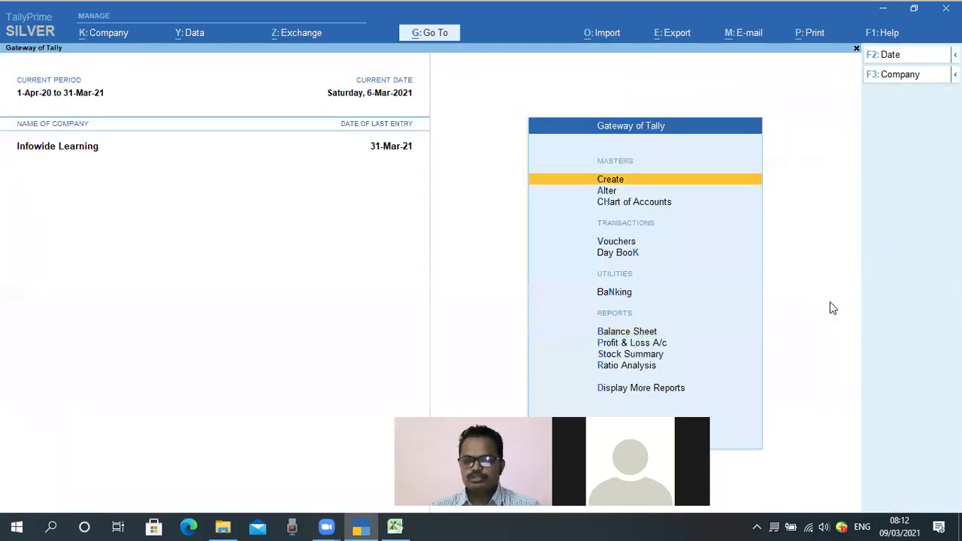